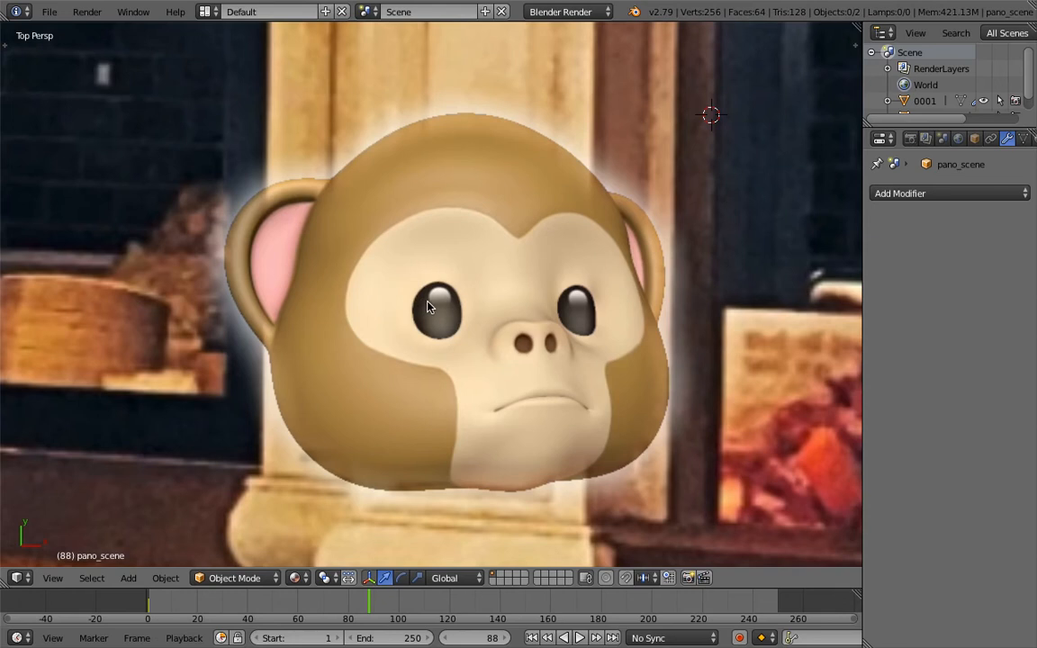
- Play and scrub the animated grid of monkey heads over the panorama background
{"action": "scroll", "coordinate": [429, 307], "scroll_direction": "down", "scroll_amount": 5}
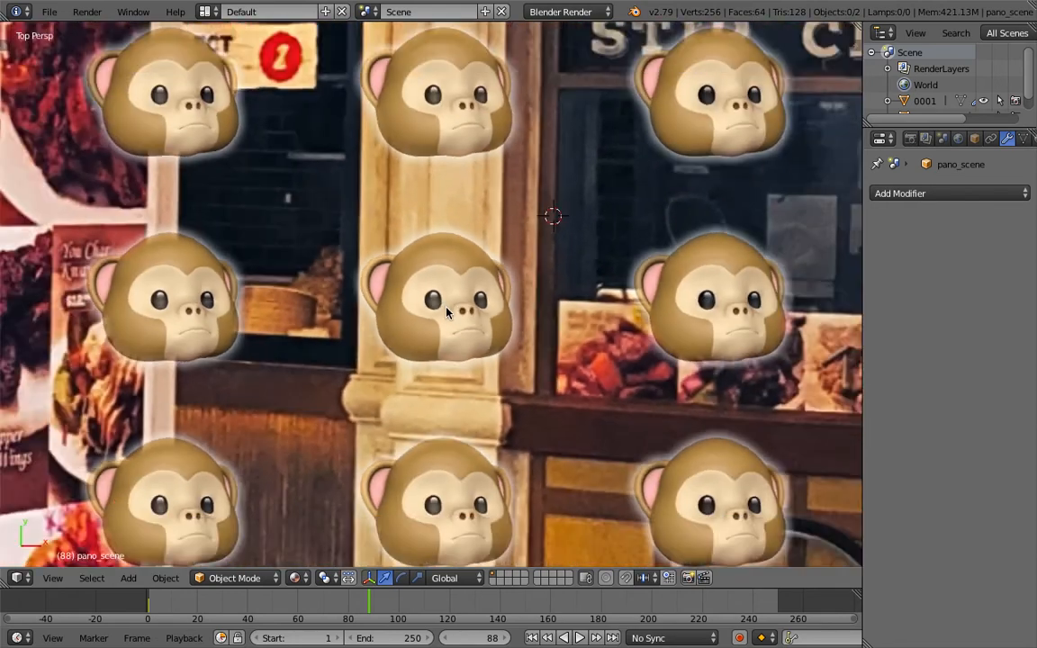
{"action": "scroll", "coordinate": [447, 312], "scroll_direction": "down", "scroll_amount": 3}
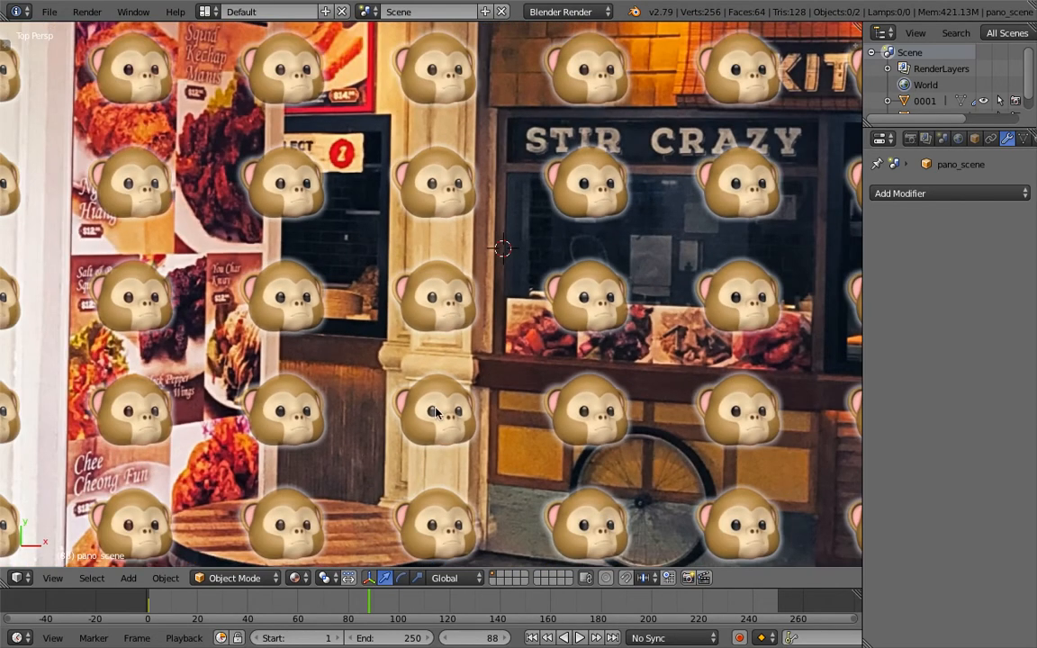
{"action": "left_click", "coordinate": [155, 602]}
{"action": "key", "text": "alt+a"}
{"action": "left_click_drag", "start_coordinate": [157, 604], "coordinate": [401, 599]}
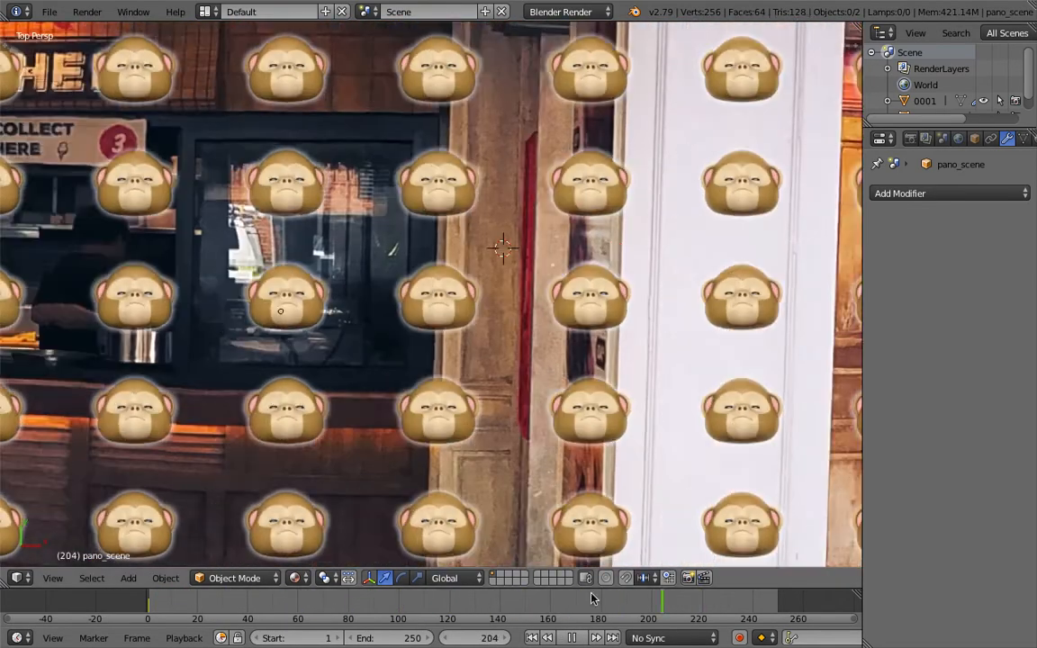
{"action": "left_click_drag", "start_coordinate": [592, 598], "coordinate": [193, 601]}
{"action": "key", "text": "alt+a"}
- Examine one monkey head and its blended edges close up while playing and scrubbing the animation
{"action": "scroll", "coordinate": [377, 418], "scroll_direction": "up", "scroll_amount": 3}
{"action": "scroll", "coordinate": [377, 417], "scroll_direction": "up", "scroll_amount": 4}
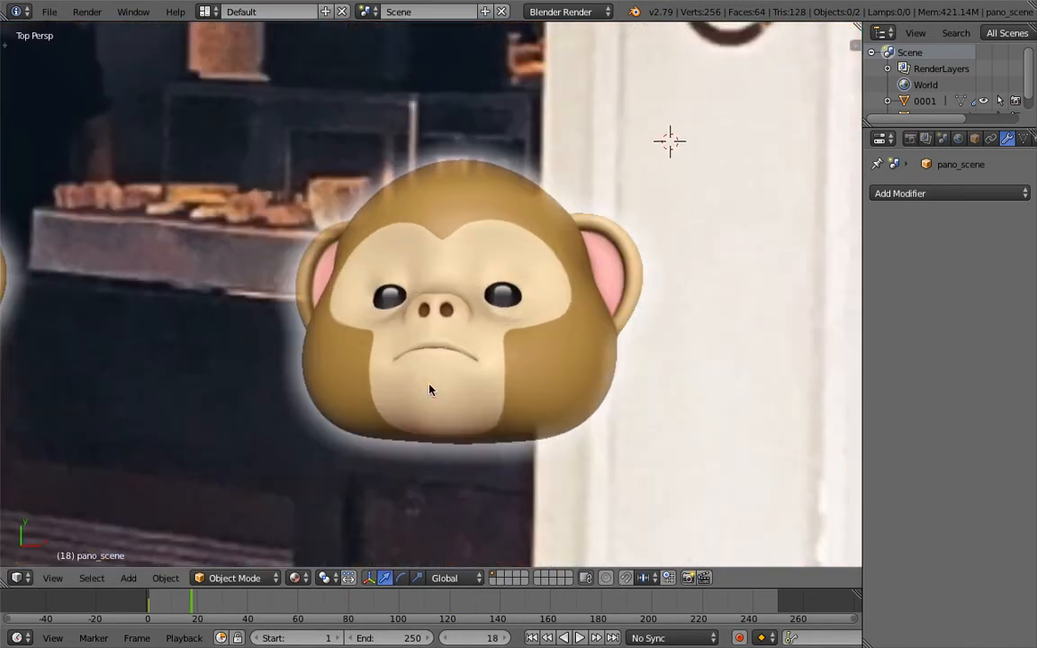
{"action": "scroll", "coordinate": [382, 359], "scroll_direction": "down", "scroll_amount": 1}
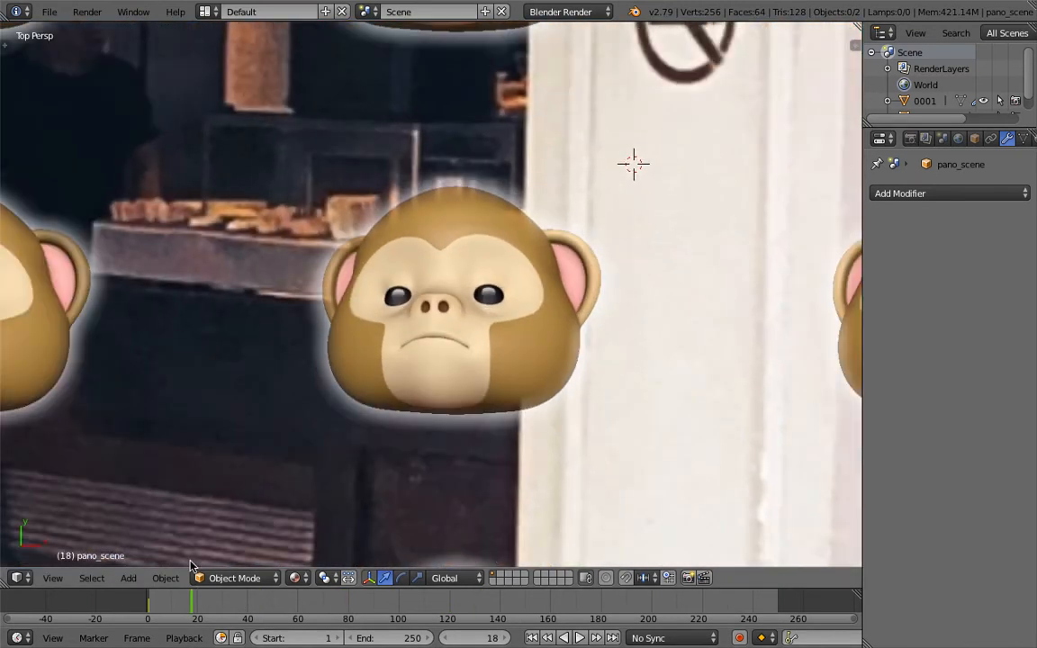
{"action": "key", "text": "alt+a"}
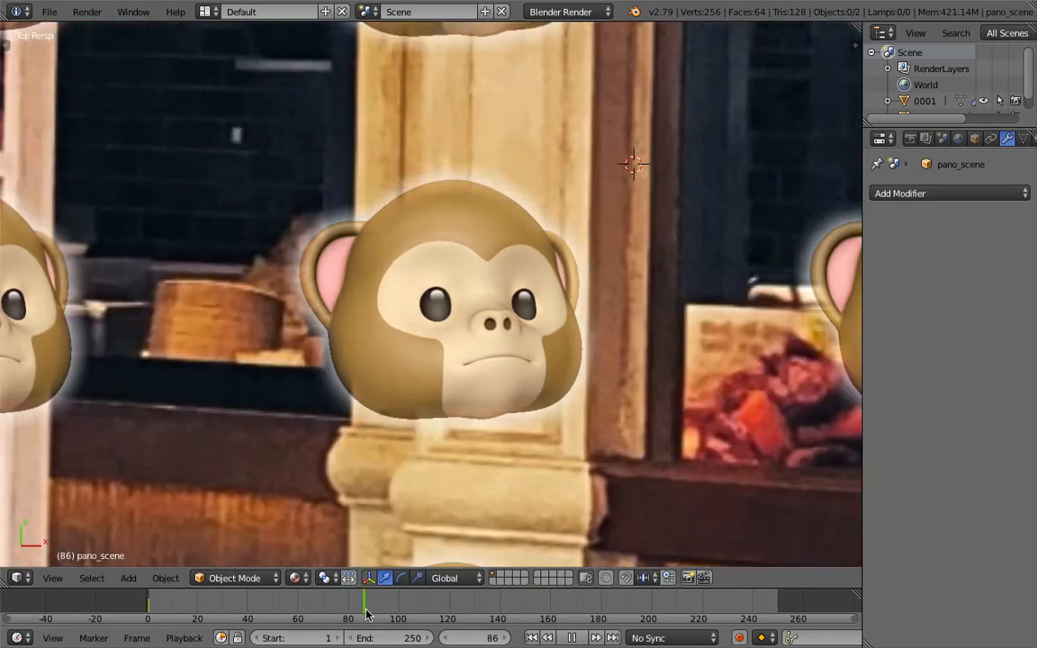
{"action": "left_click_drag", "start_coordinate": [366, 611], "coordinate": [410, 598]}
- Switch to Finder, open the iPhone_X_Animoji desktop folder, and open IMG_0049.MOV in QuickTime Player
{"action": "key", "text": "ctrl+Left"}
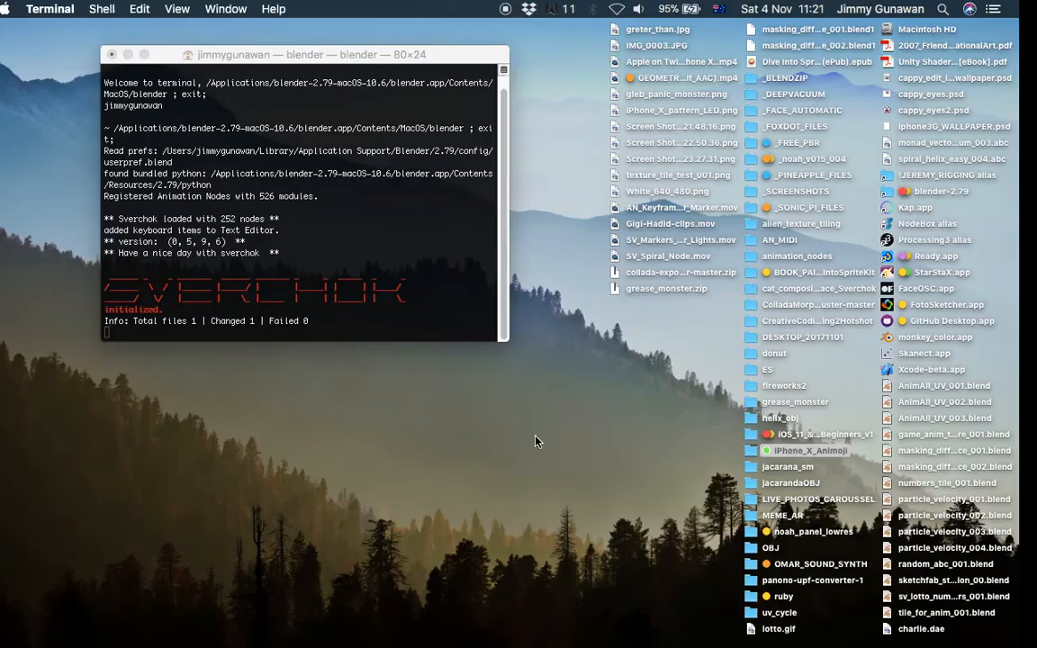
{"action": "left_click", "coordinate": [805, 458]}
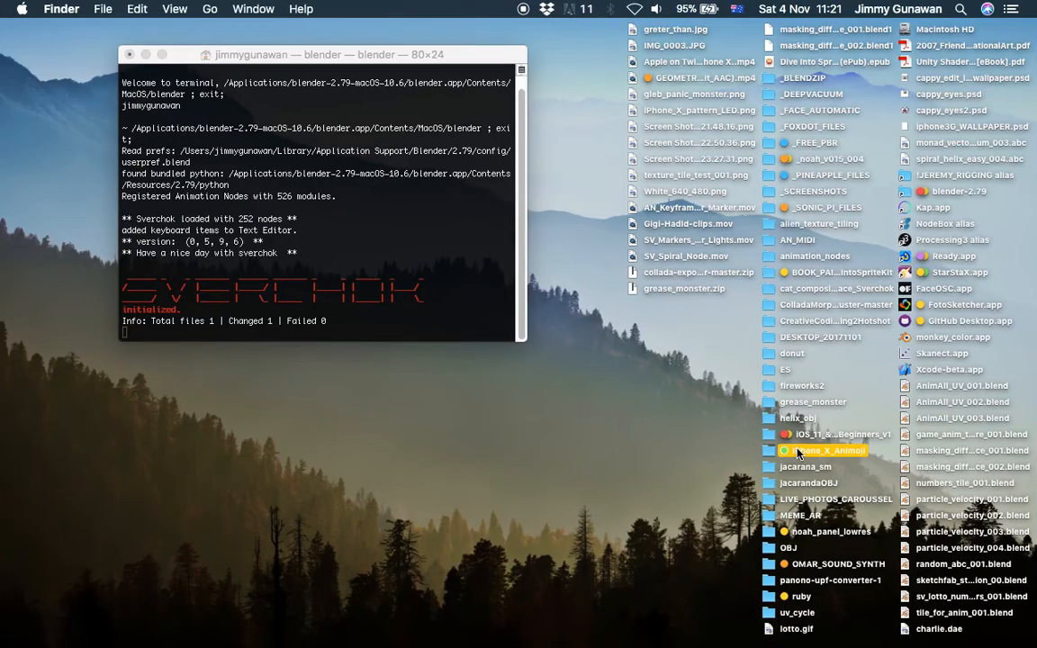
{"action": "key", "text": "super+o"}
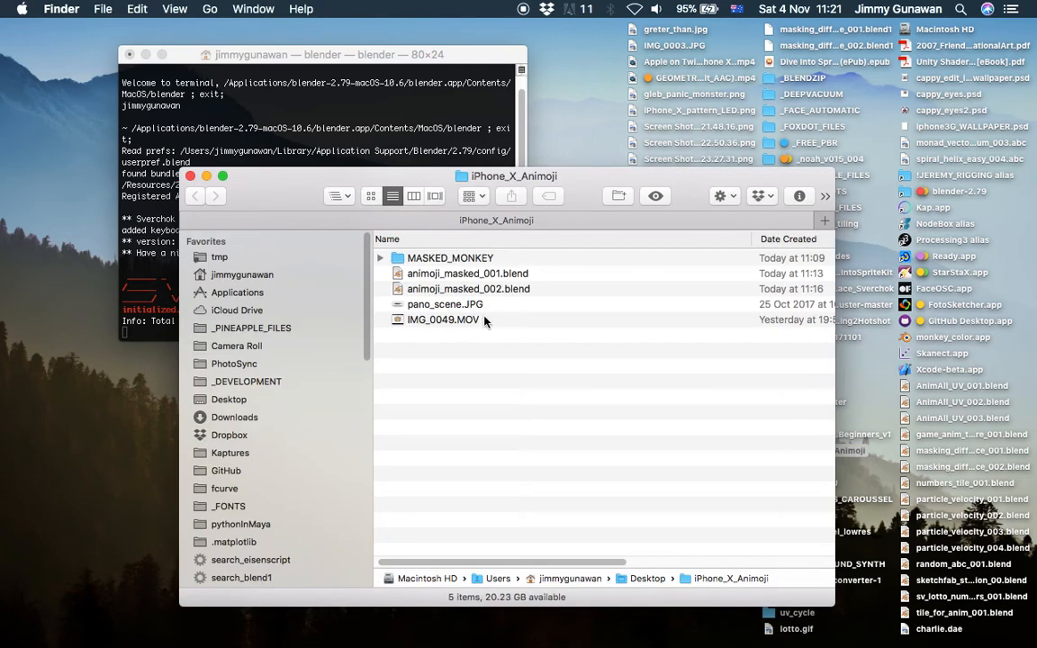
{"action": "right_click", "coordinate": [448, 322]}
{"action": "mouse_move", "coordinate": [633, 282]}
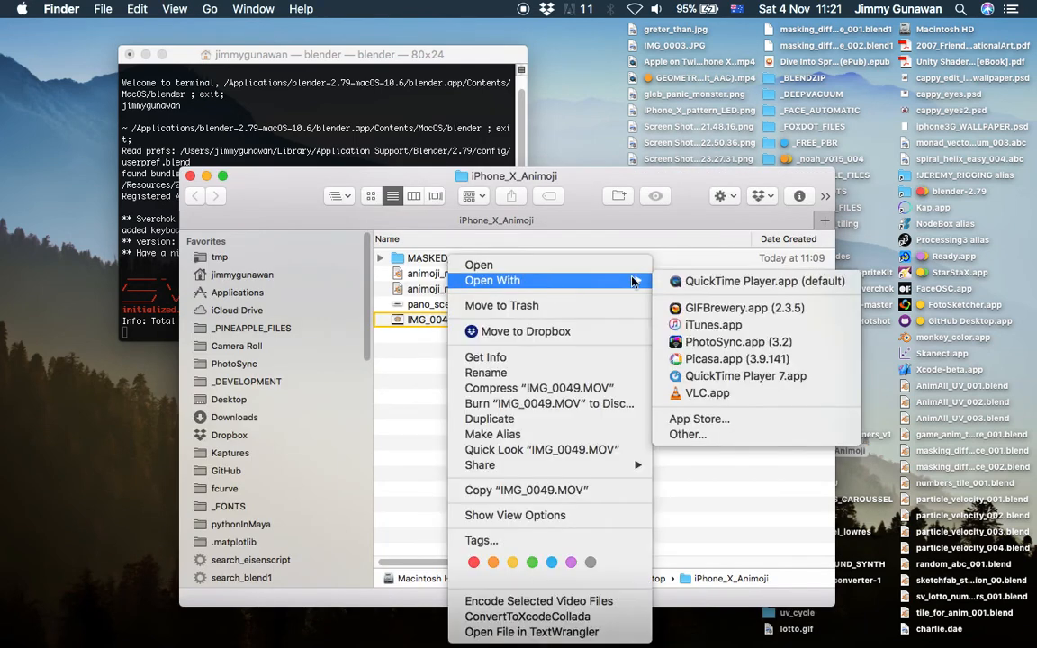
{"action": "left_click", "coordinate": [681, 282]}
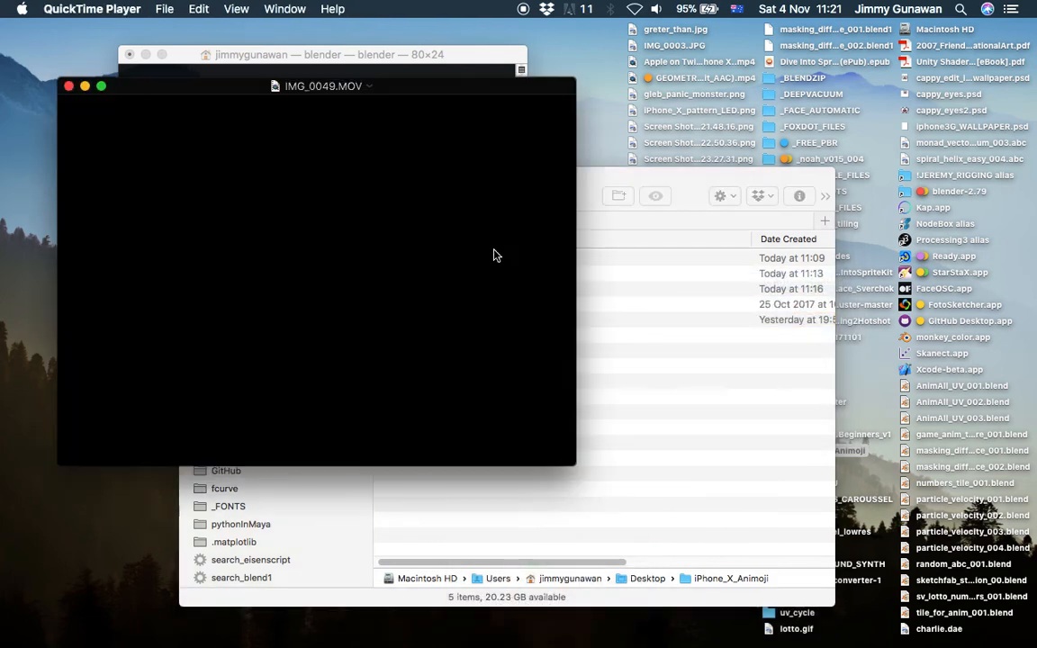
- Scrub through the monkey clip to examine its head movements and white background, close it, and return to Blender
{"action": "left_click_drag", "start_coordinate": [392, 153], "coordinate": [426, 154]}
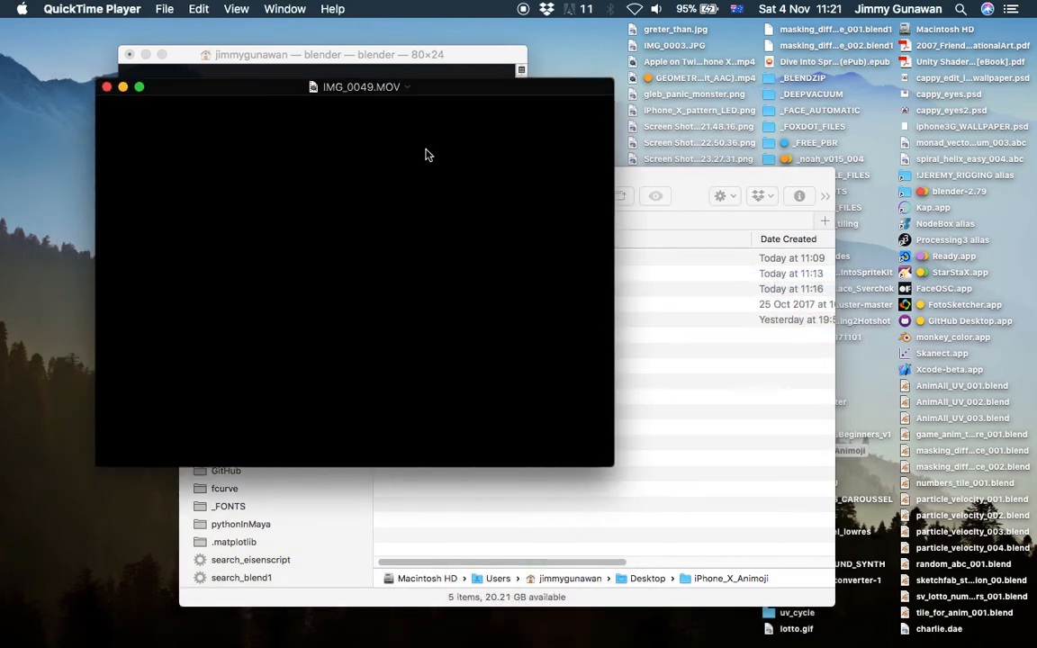
{"action": "left_click_drag", "start_coordinate": [238, 395], "coordinate": [295, 398]}
{"action": "left_click_drag", "start_coordinate": [454, 383], "coordinate": [436, 429]}
{"action": "left_click_drag", "start_coordinate": [310, 444], "coordinate": [361, 452]}
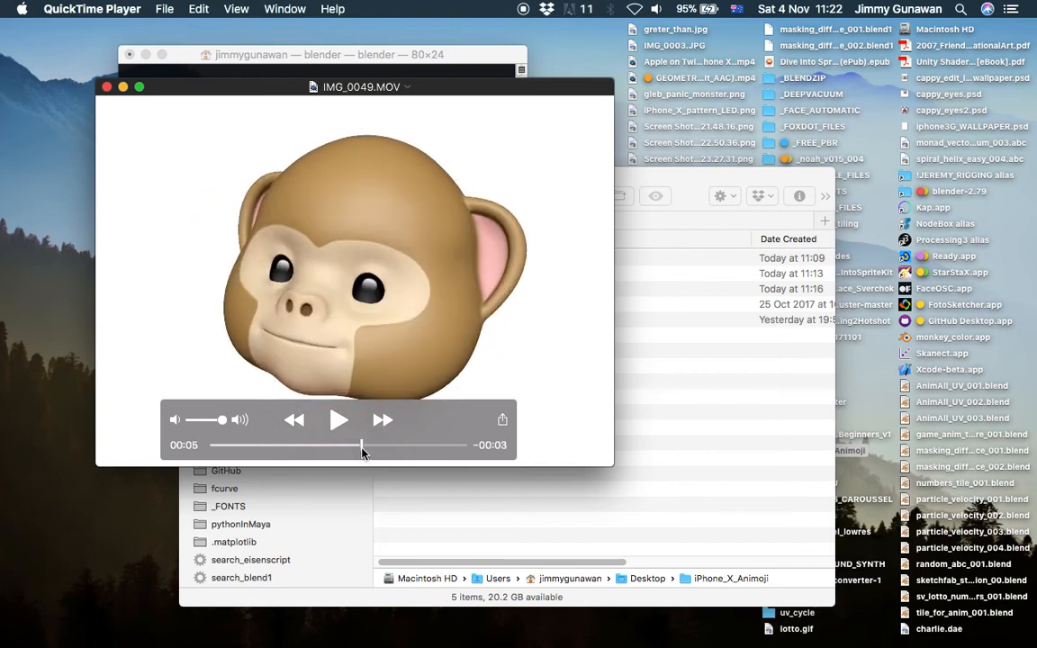
{"action": "left_click_drag", "start_coordinate": [361, 452], "coordinate": [243, 444]}
{"action": "left_click_drag", "start_coordinate": [389, 356], "coordinate": [426, 363]}
{"action": "left_click_drag", "start_coordinate": [433, 309], "coordinate": [444, 312]}
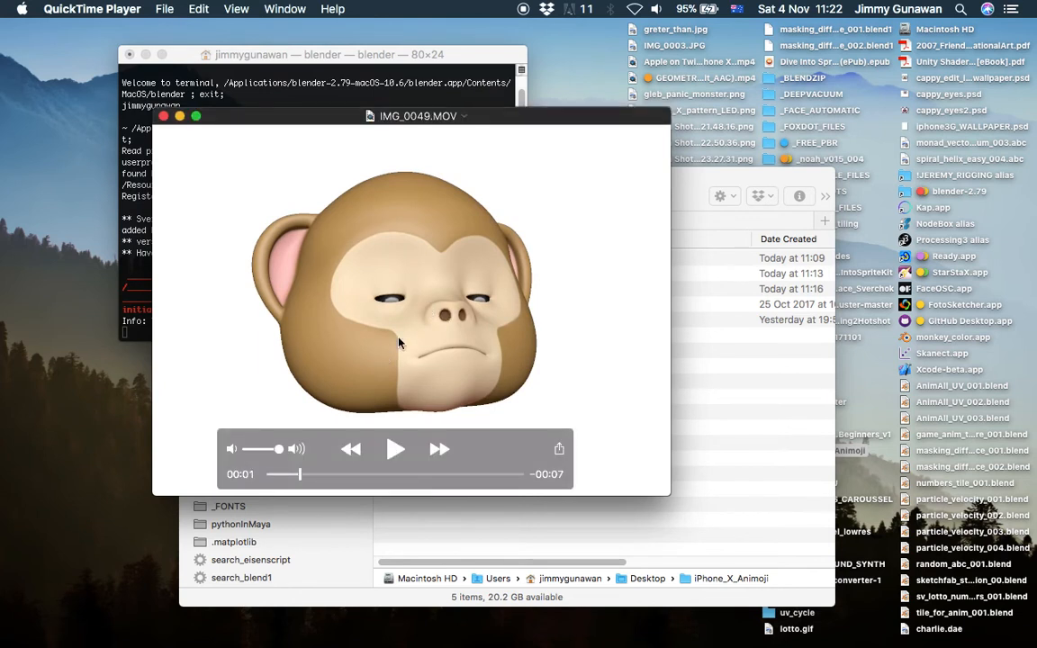
{"action": "left_click_drag", "start_coordinate": [360, 300], "coordinate": [339, 309]}
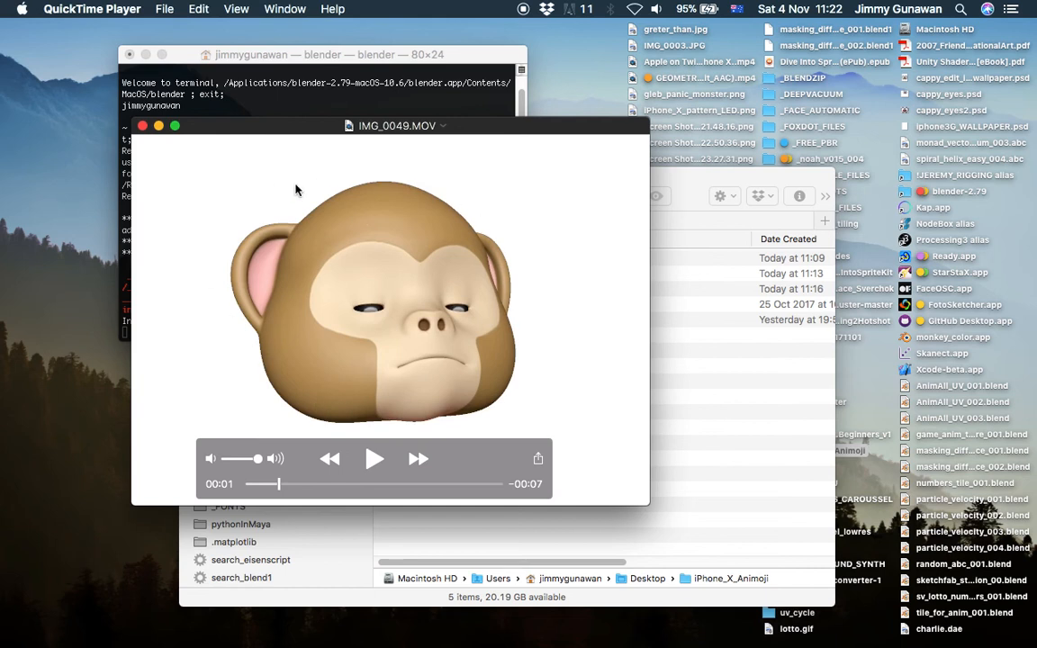
{"action": "left_click_drag", "start_coordinate": [278, 484], "coordinate": [428, 485]}
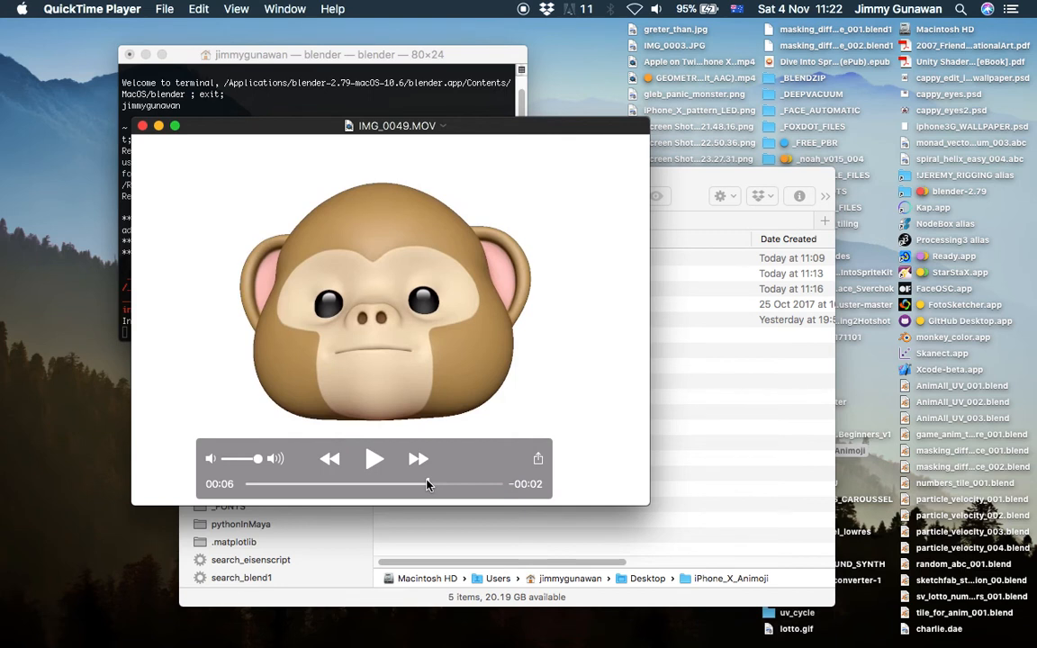
{"action": "left_click_drag", "start_coordinate": [428, 485], "coordinate": [338, 484]}
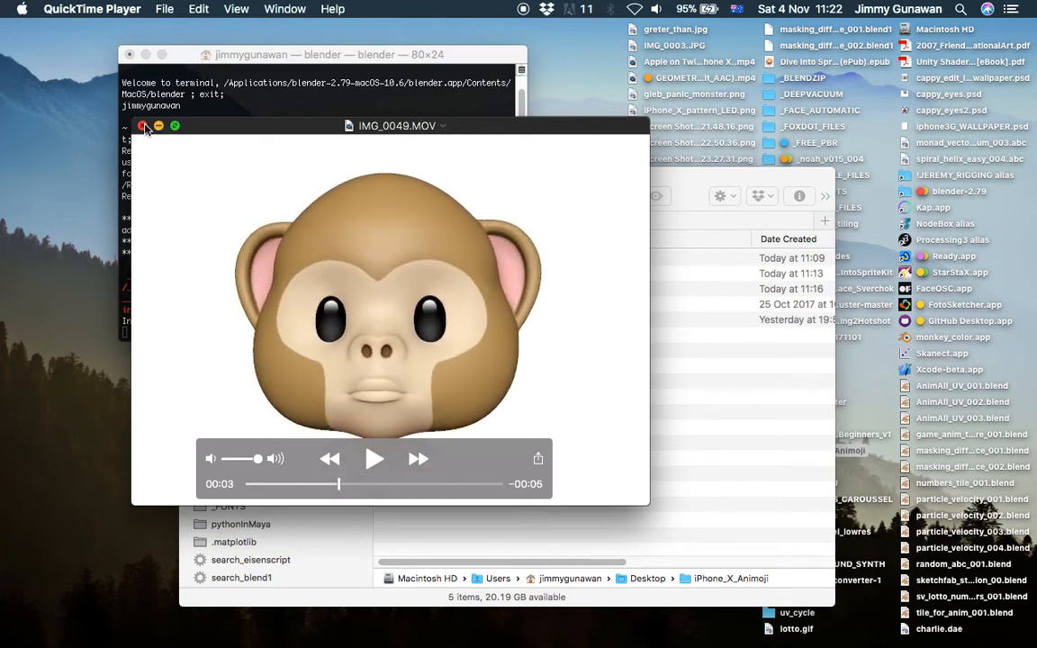
{"action": "left_click_drag", "start_coordinate": [280, 485], "coordinate": [284, 485]}
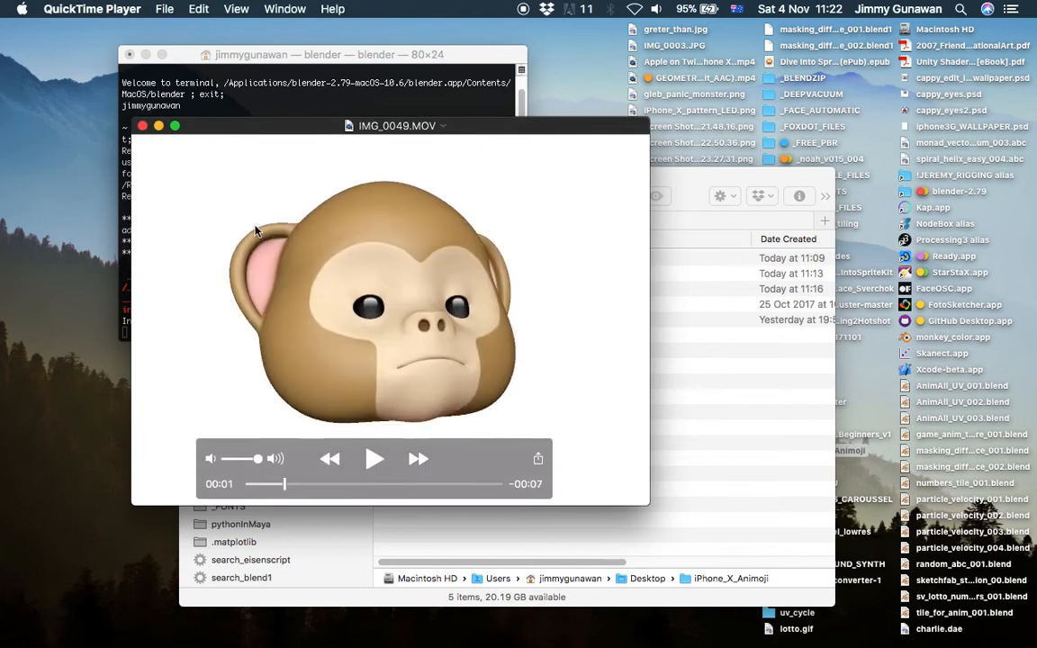
{"action": "left_click", "coordinate": [144, 129]}
{"action": "key", "text": "ctrl+Right"}
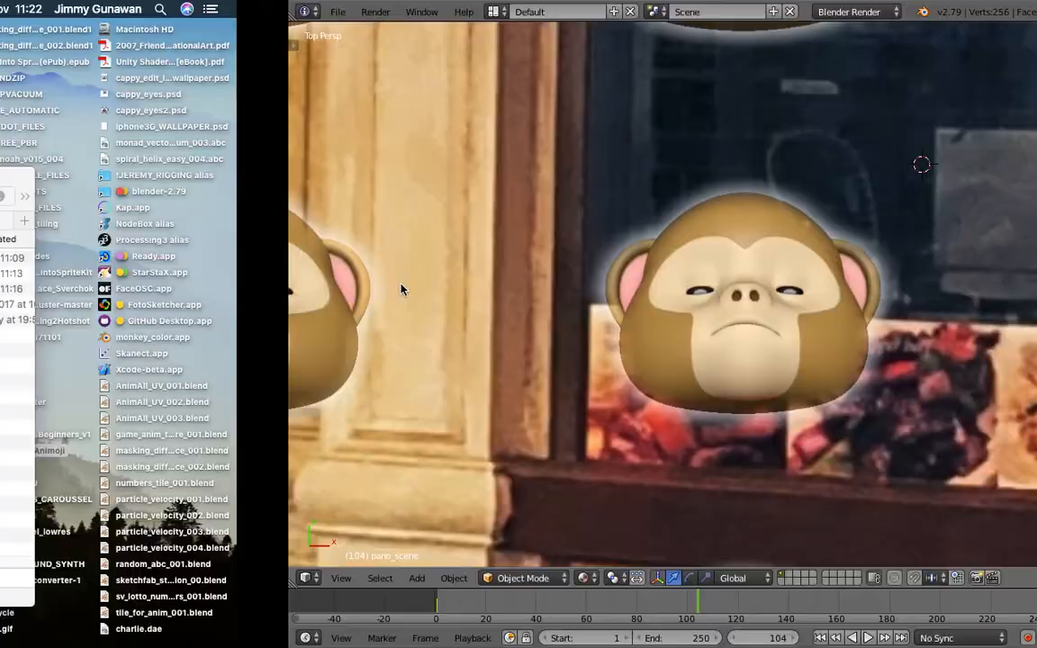
- Try rotating the monkey tile grid at frame 64 and inspect a single head's edges close up
{"action": "scroll", "coordinate": [509, 423], "scroll_direction": "down", "scroll_amount": 10}
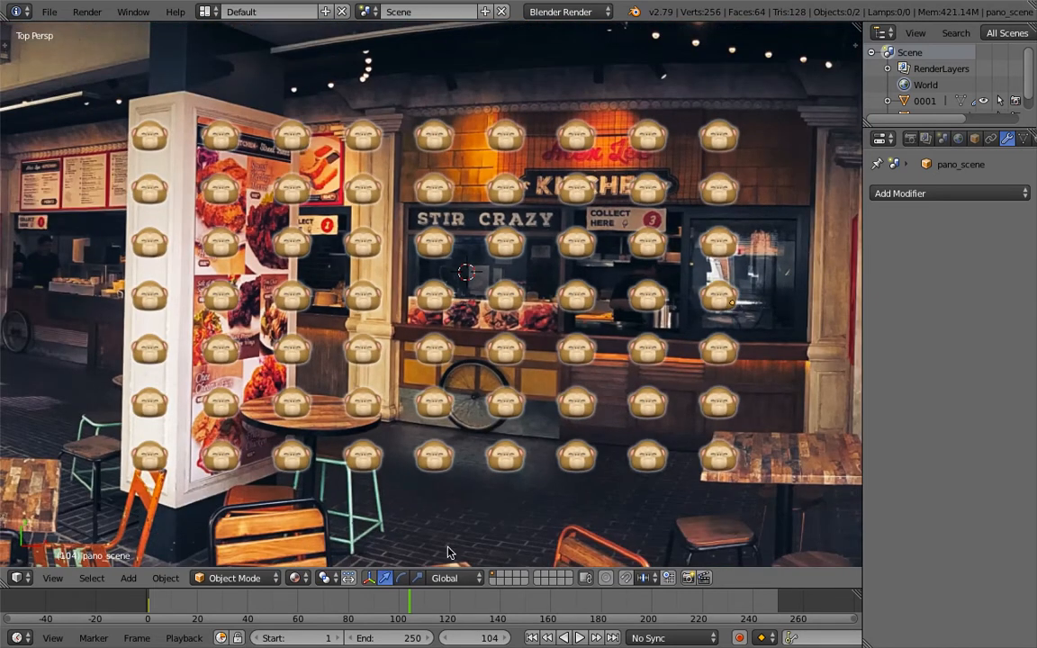
{"action": "left_click_drag", "start_coordinate": [447, 606], "coordinate": [308, 614]}
{"action": "right_click", "coordinate": [444, 361]}
{"action": "key", "text": "r"}
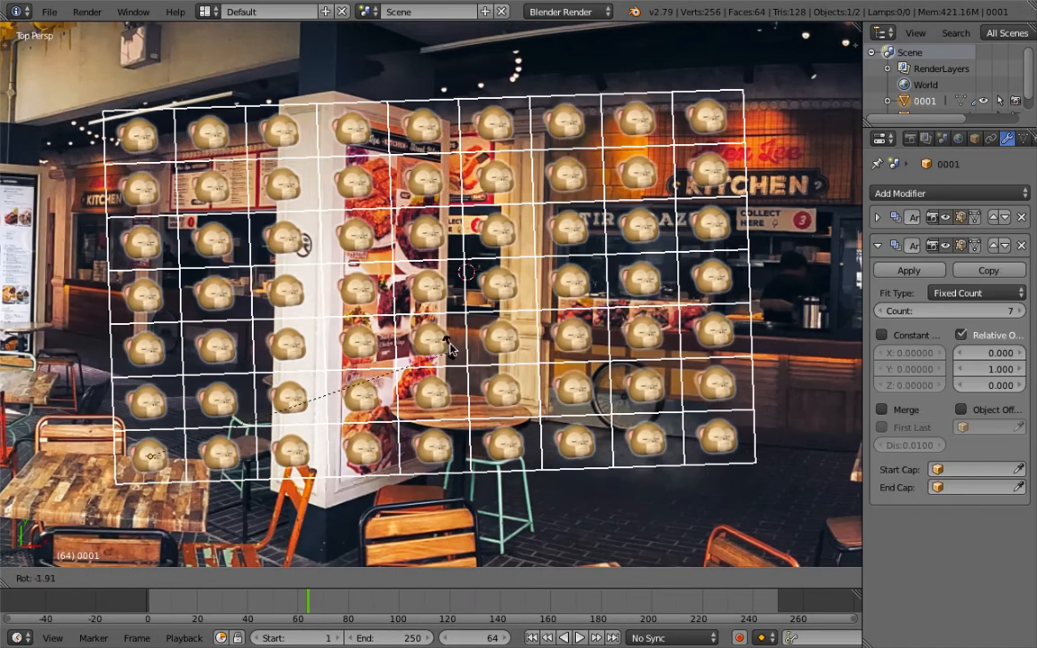
{"action": "right_click", "coordinate": [456, 373]}
{"action": "key", "text": "r"}
{"action": "key", "text": "r"}
{"action": "right_click", "coordinate": [455, 398]}
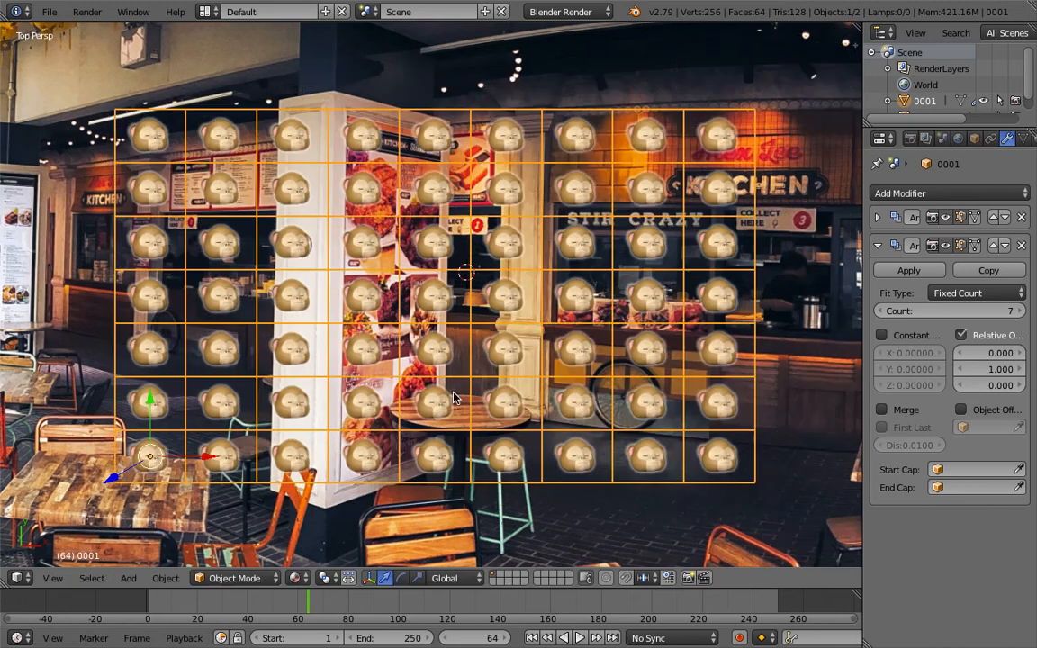
{"action": "scroll", "coordinate": [447, 375], "scroll_direction": "up", "scroll_amount": 10}
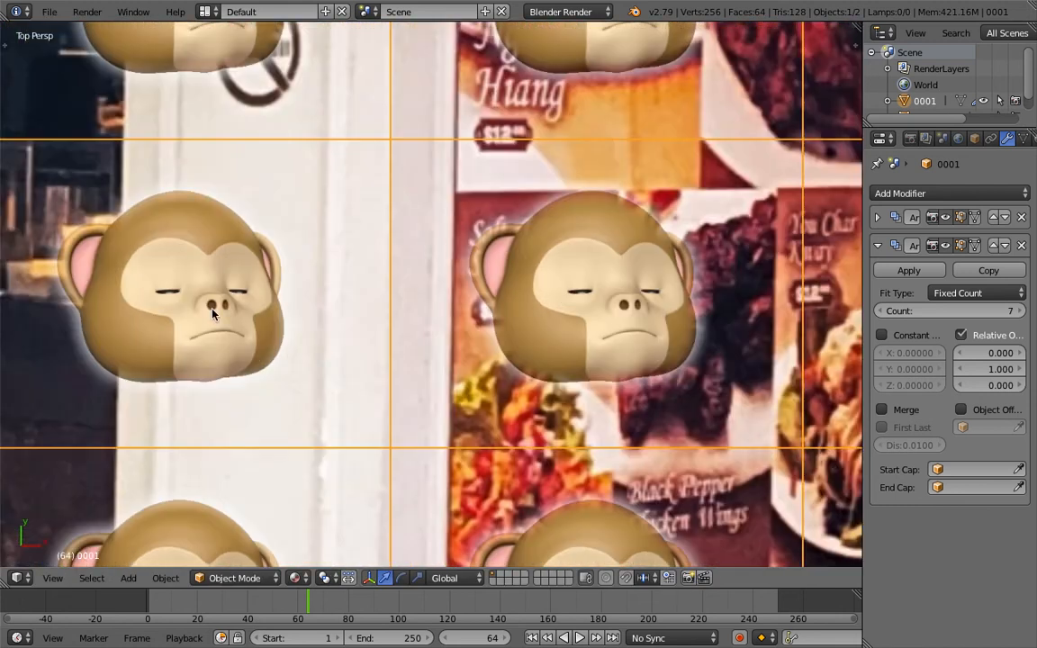
{"action": "scroll", "coordinate": [245, 292], "scroll_direction": "up", "scroll_amount": 3}
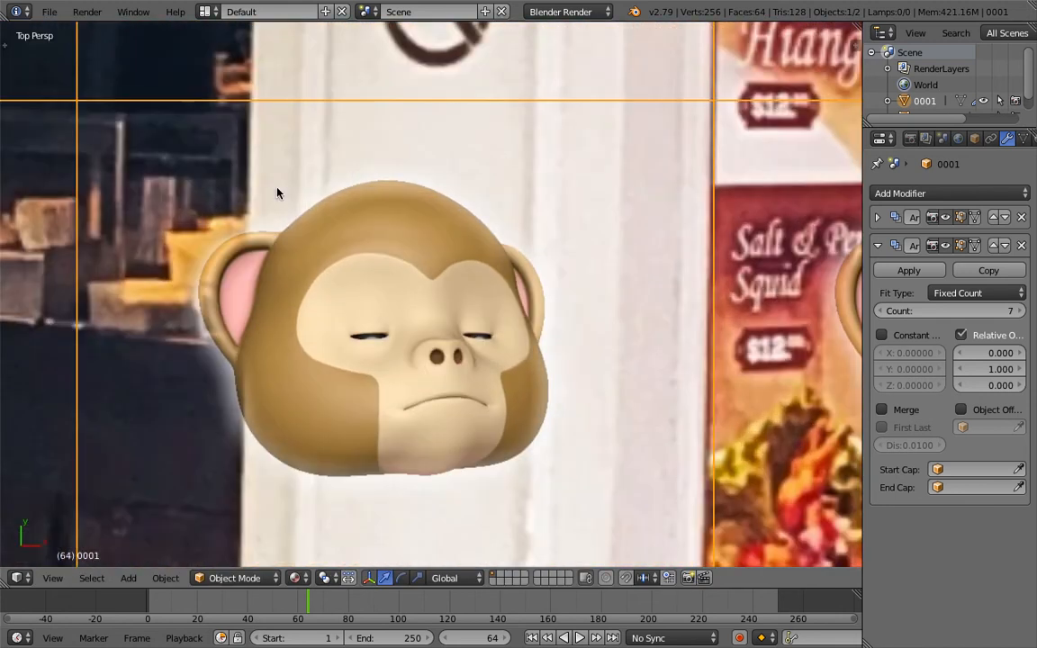
{"action": "scroll", "coordinate": [378, 232], "scroll_direction": "down", "scroll_amount": 6}
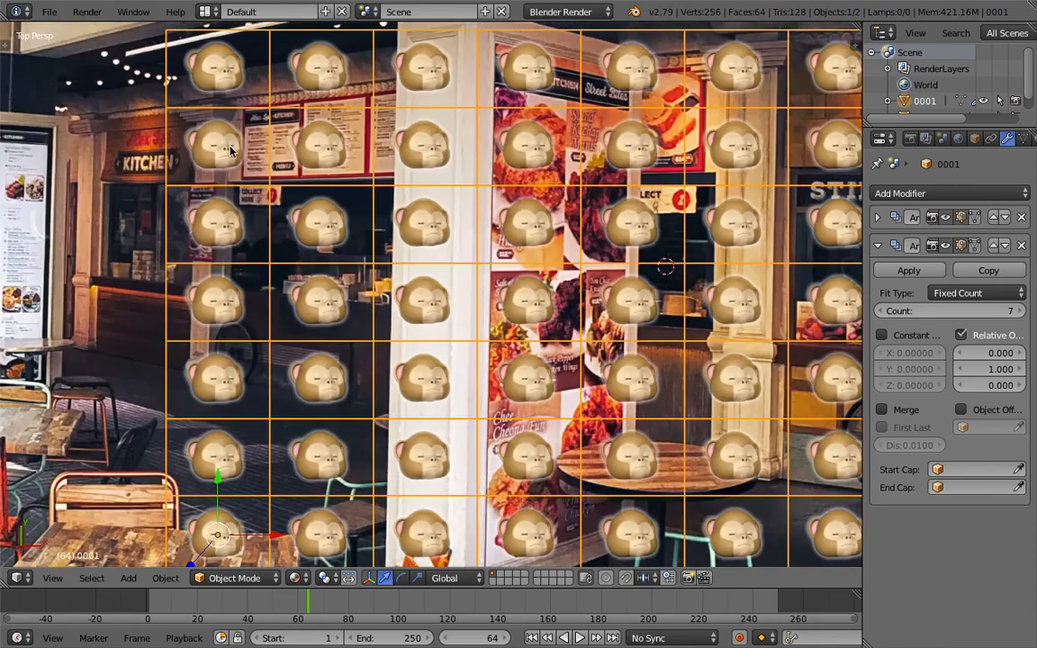
- Start a new file from the start-up scene and delete all of its default objects
{"action": "left_click", "coordinate": [49, 11]}
{"action": "left_click", "coordinate": [64, 26]}
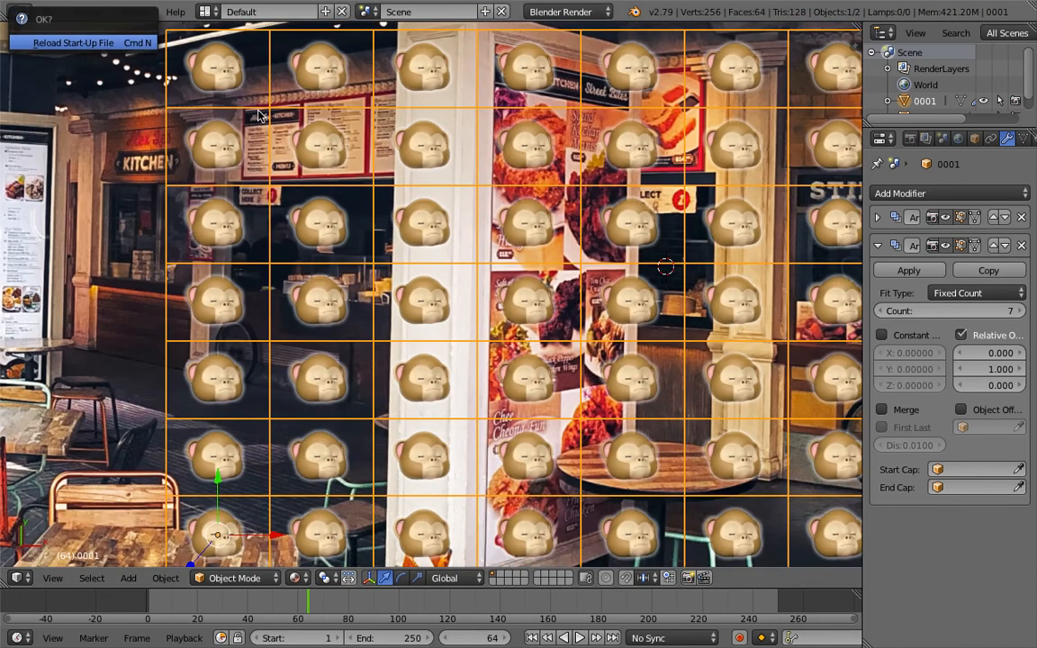
{"action": "key", "text": "Return"}
{"action": "key", "text": "a"}
{"action": "key", "text": "a"}
{"action": "key", "text": "x"}
{"action": "left_click", "coordinate": [491, 208]}
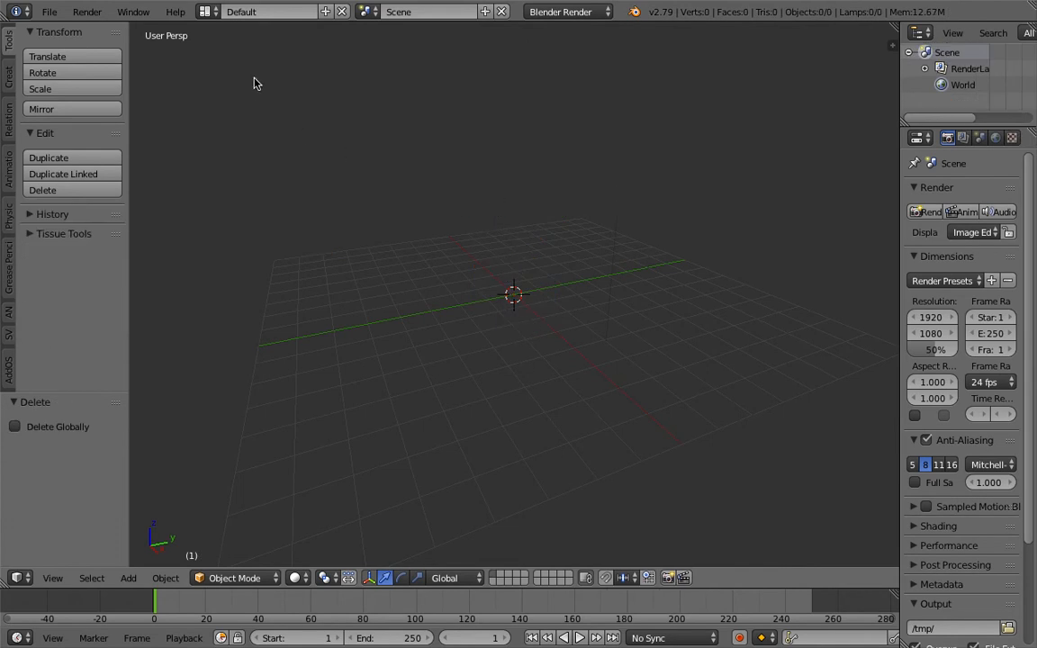
- Switch to the Compositing screen layout and collapse the node editor's backdrop properties sidebar
{"action": "left_click", "coordinate": [204, 11]}
{"action": "left_click", "coordinate": [239, 69]}
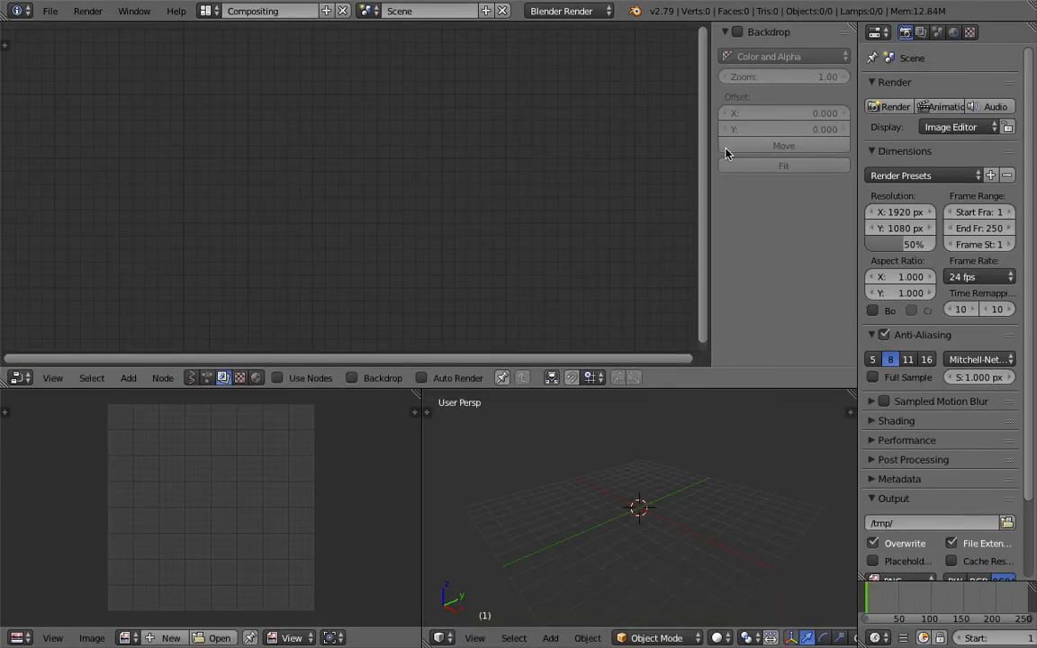
{"action": "left_click_drag", "start_coordinate": [711, 145], "coordinate": [795, 186]}
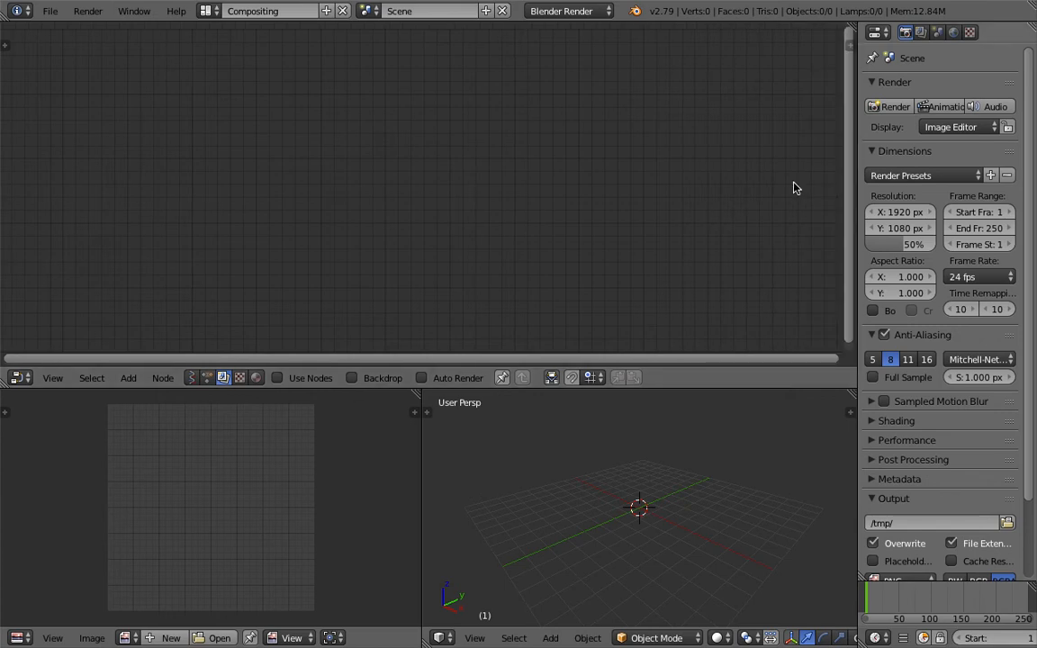
- Enable compositing nodes and space the Render Layers and Composite nodes farther apart
{"action": "left_click", "coordinate": [300, 381]}
{"action": "left_click_drag", "start_coordinate": [302, 120], "coordinate": [239, 105]}
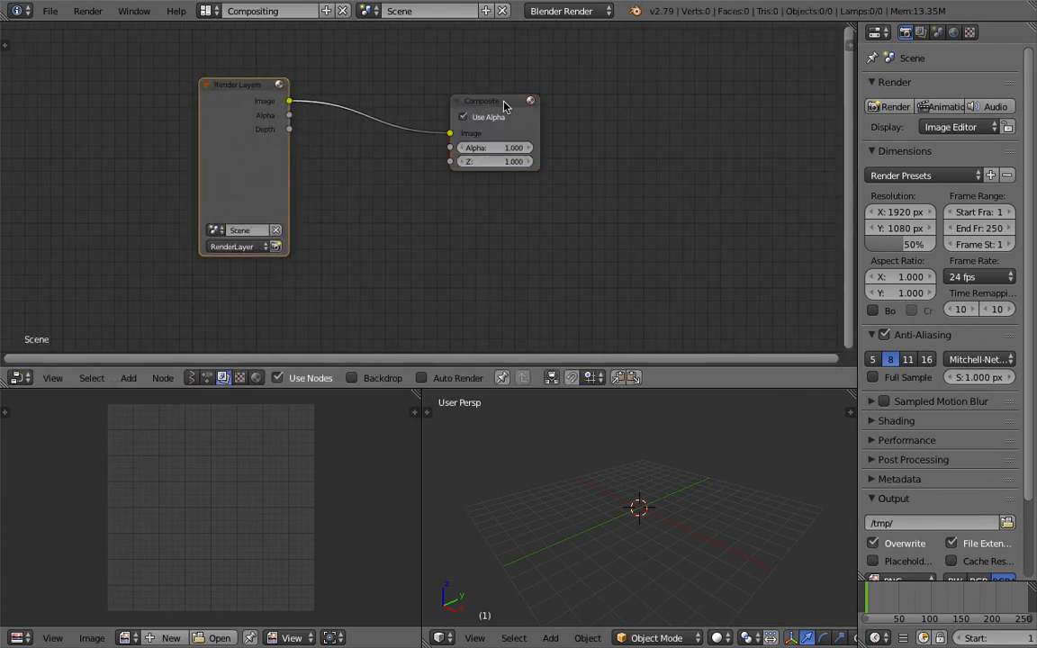
{"action": "left_click_drag", "start_coordinate": [530, 103], "coordinate": [614, 108]}
{"action": "scroll", "coordinate": [313, 88], "scroll_direction": "up", "scroll_amount": 1}
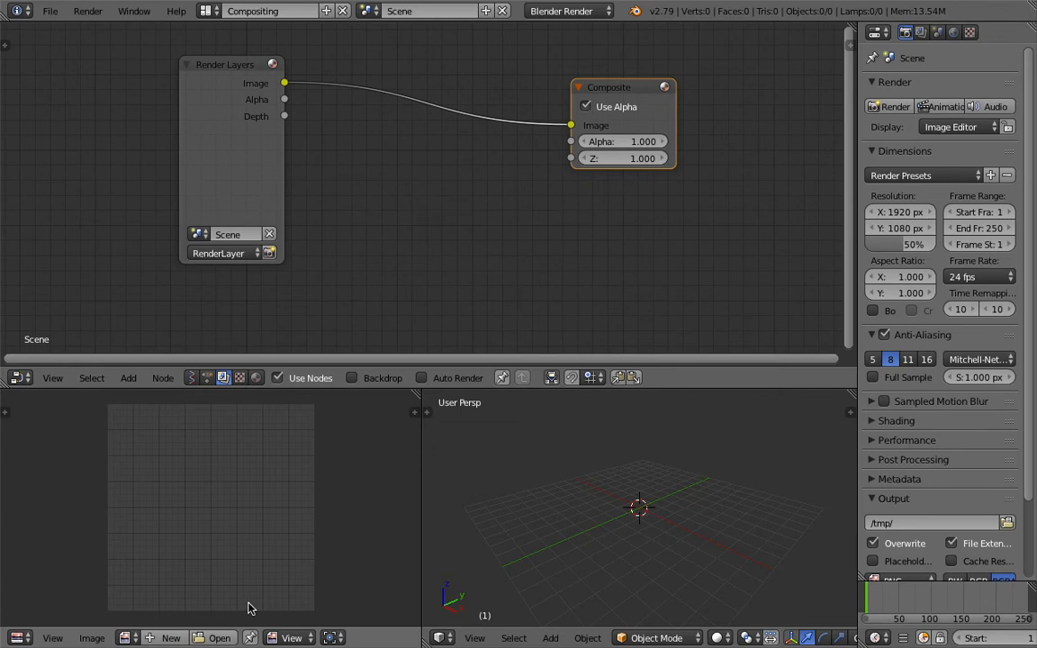
- Load IMG_0049.MOV from the iPhone_X_Animoji folder in Finder into Blender's image editor
{"action": "key", "text": "ctrl+Left"}
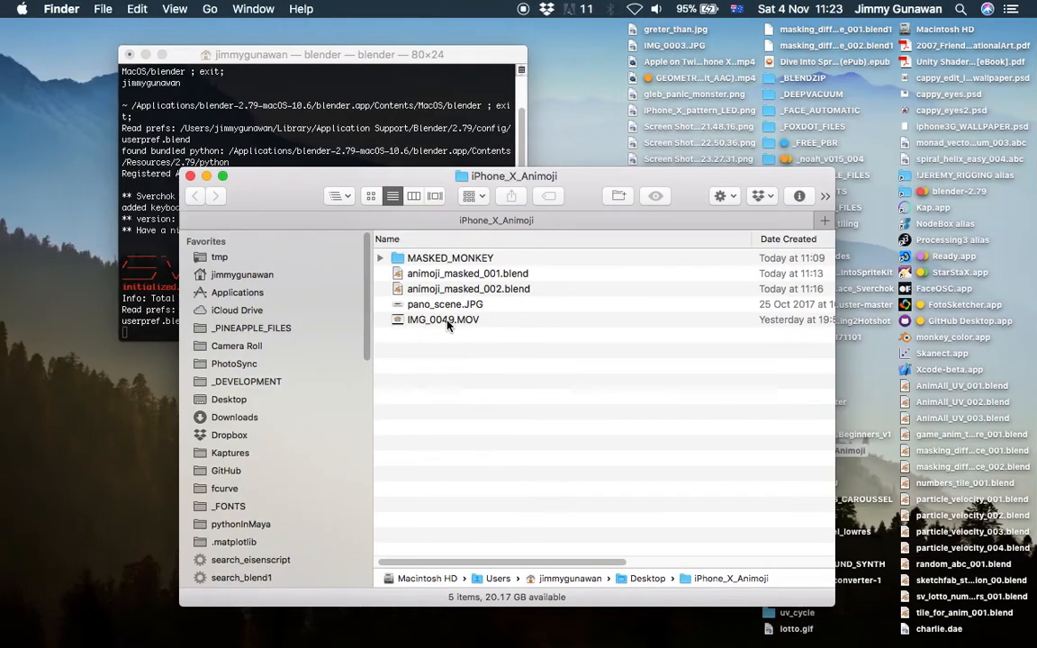
{"action": "left_click_drag", "start_coordinate": [447, 320], "coordinate": [298, 464]}
{"action": "key", "text": "ctrl+Right"}
- Enlarge the image editor area around the monkey clip and scrub to frame 82
{"action": "left_click_drag", "start_coordinate": [383, 394], "coordinate": [400, 333]}
{"action": "left_click_drag", "start_coordinate": [421, 407], "coordinate": [504, 409]}
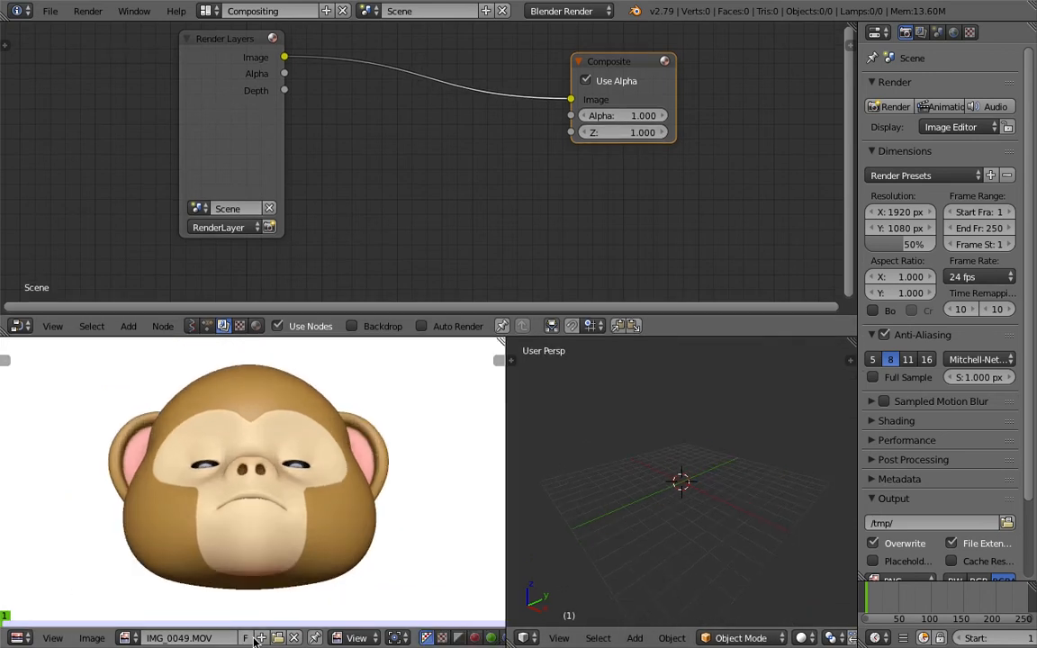
{"action": "left_click_drag", "start_coordinate": [505, 504], "coordinate": [590, 505]}
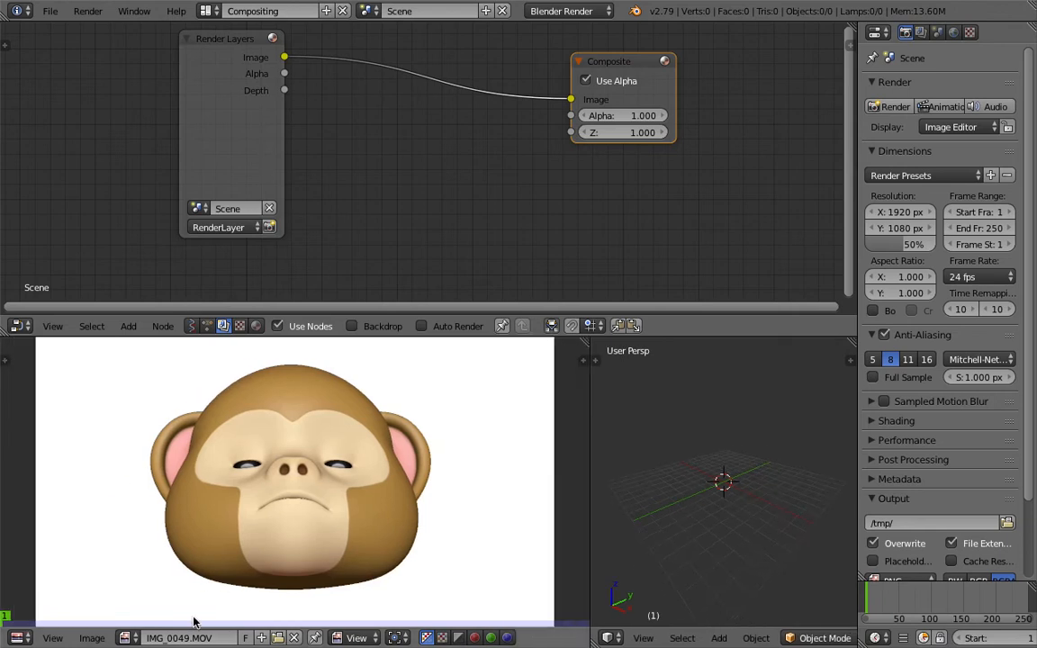
{"action": "left_click_drag", "start_coordinate": [130, 619], "coordinate": [171, 619]}
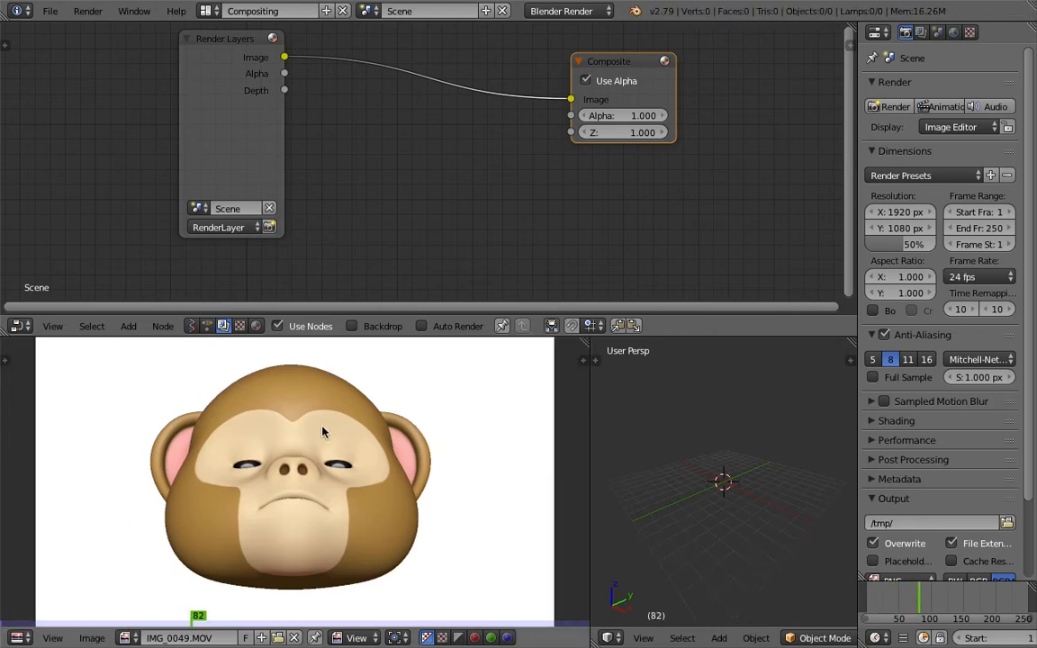
- Show the image properties, widen them, enable Auto Refresh and Cyclic for IMG_0049.MOV, and scrub the clip to frame 103
{"action": "key", "text": "n"}
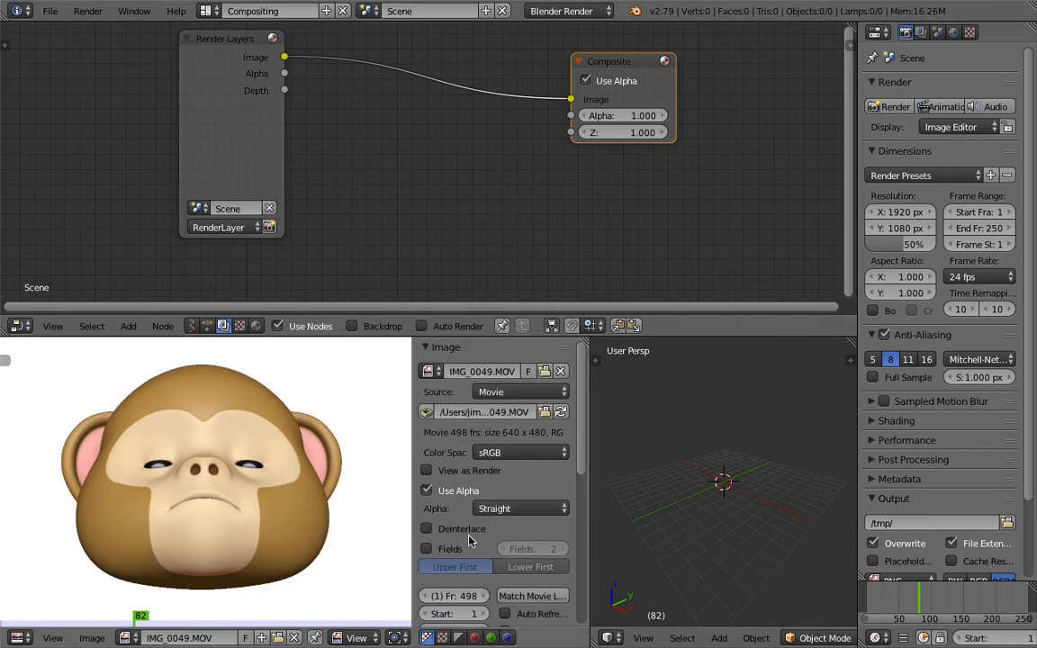
{"action": "scroll", "coordinate": [428, 489], "scroll_direction": "down", "scroll_amount": 3}
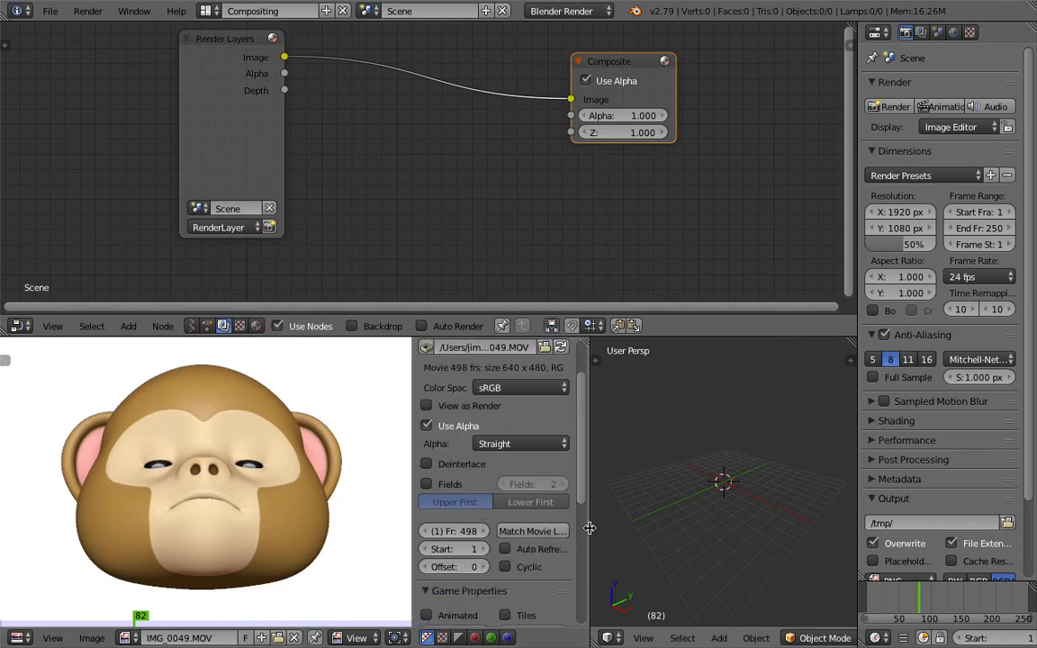
{"action": "left_click_drag", "start_coordinate": [590, 472], "coordinate": [616, 473]}
{"action": "left_click_drag", "start_coordinate": [436, 461], "coordinate": [382, 461]}
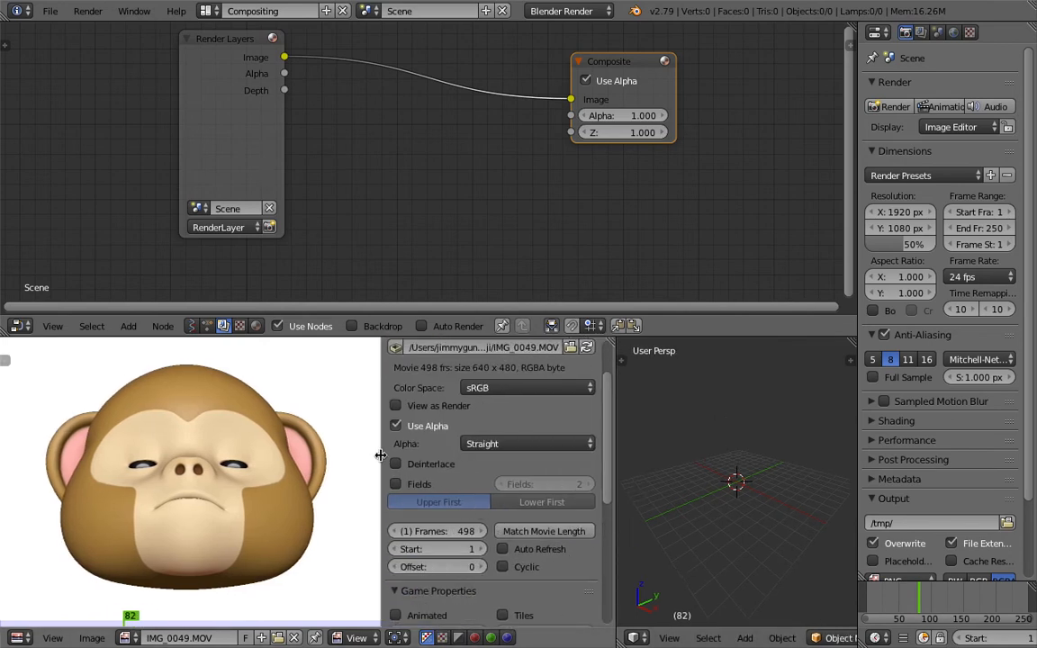
{"action": "left_click", "coordinate": [502, 549]}
{"action": "left_click", "coordinate": [524, 568]}
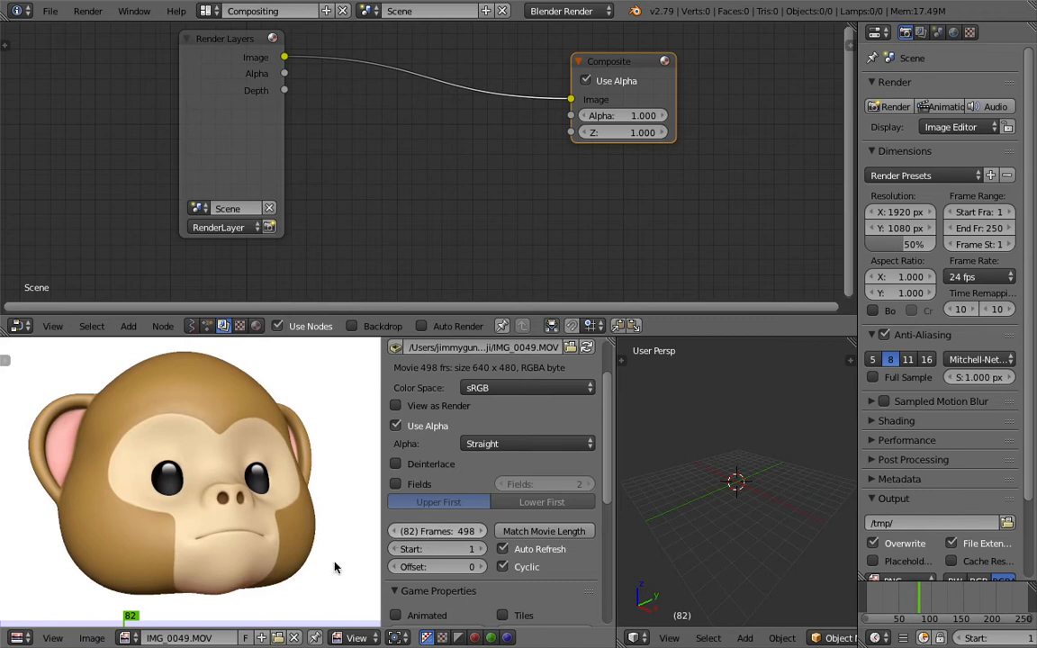
{"action": "left_click_drag", "start_coordinate": [272, 622], "coordinate": [114, 620]}
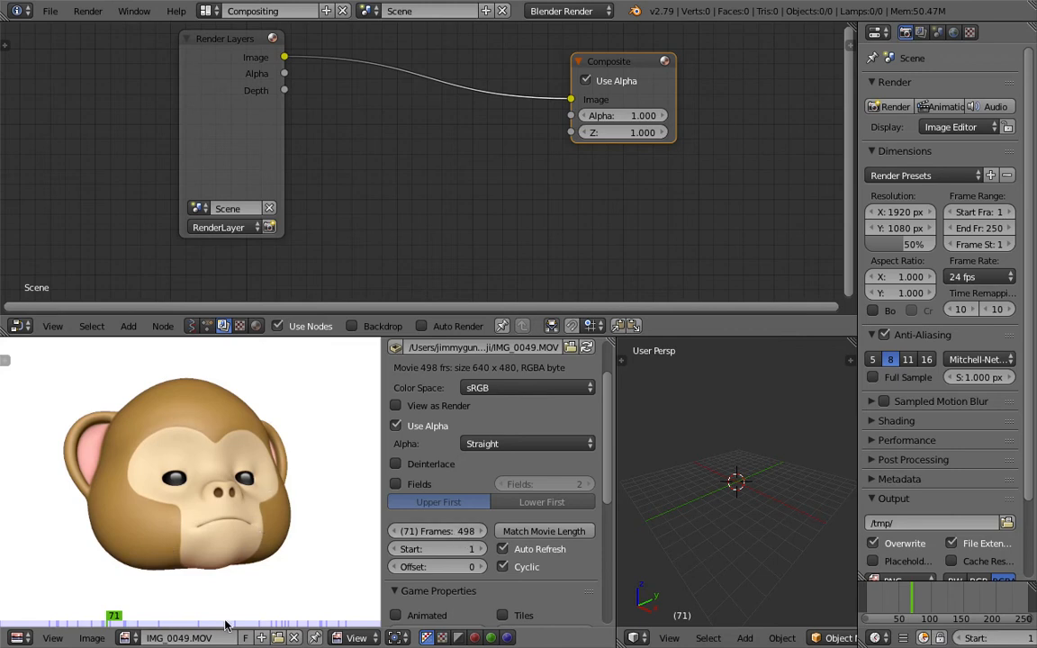
{"action": "left_click", "coordinate": [162, 619]}
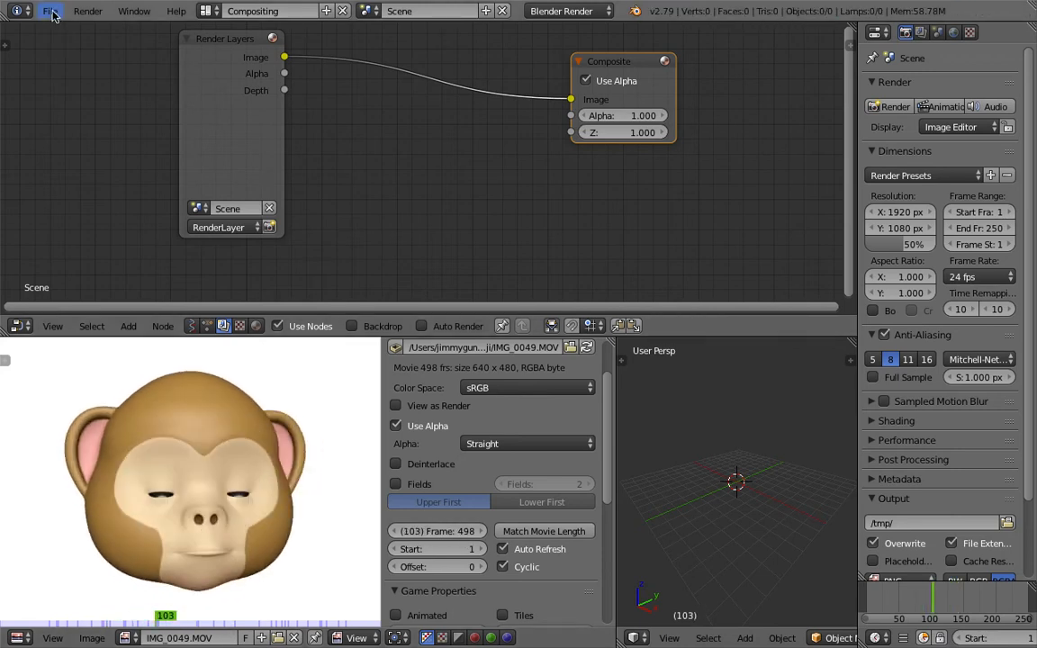
- Save the project in the iPhone_X_animoji folder as quick_mask_monkey_001
{"action": "left_click", "coordinate": [49, 11]}
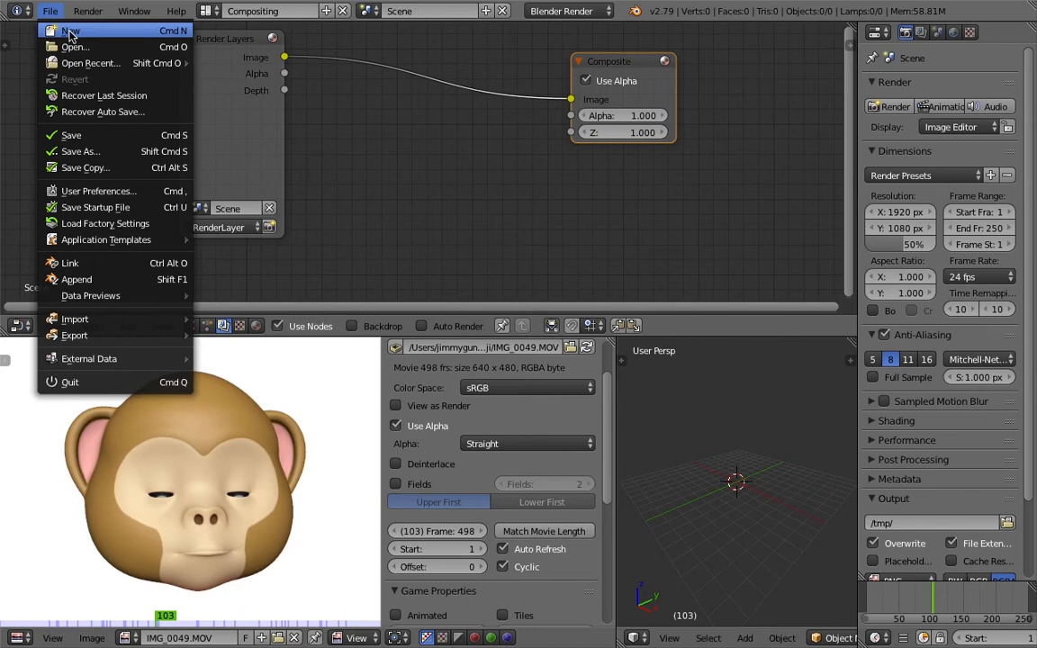
{"action": "left_click", "coordinate": [124, 154]}
{"action": "left_click", "coordinate": [360, 74]}
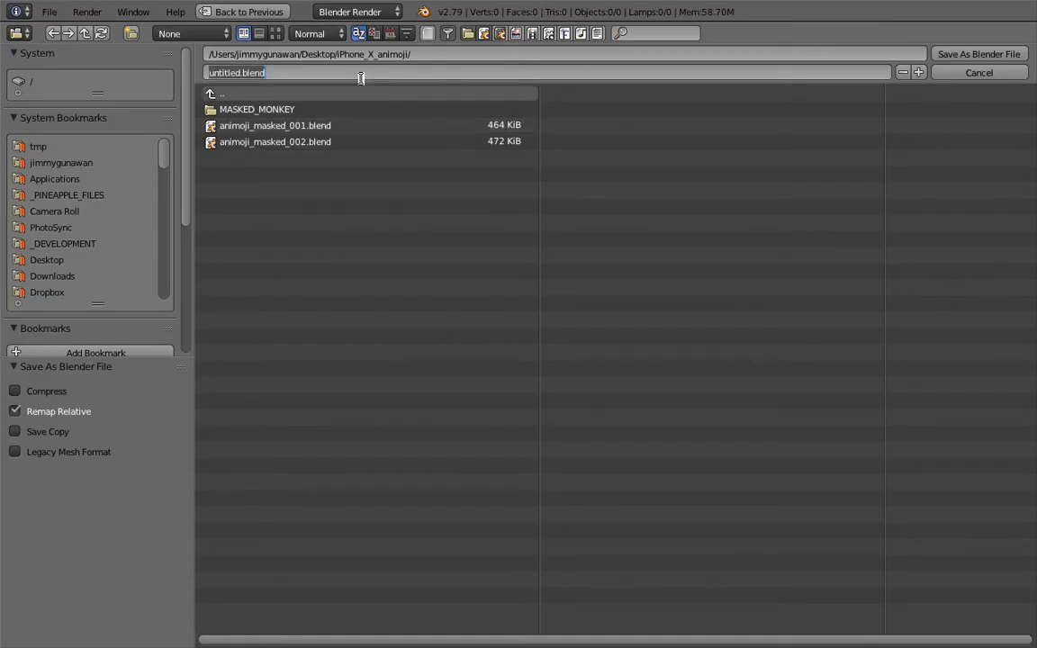
{"action": "type", "text": "quick_mas"}
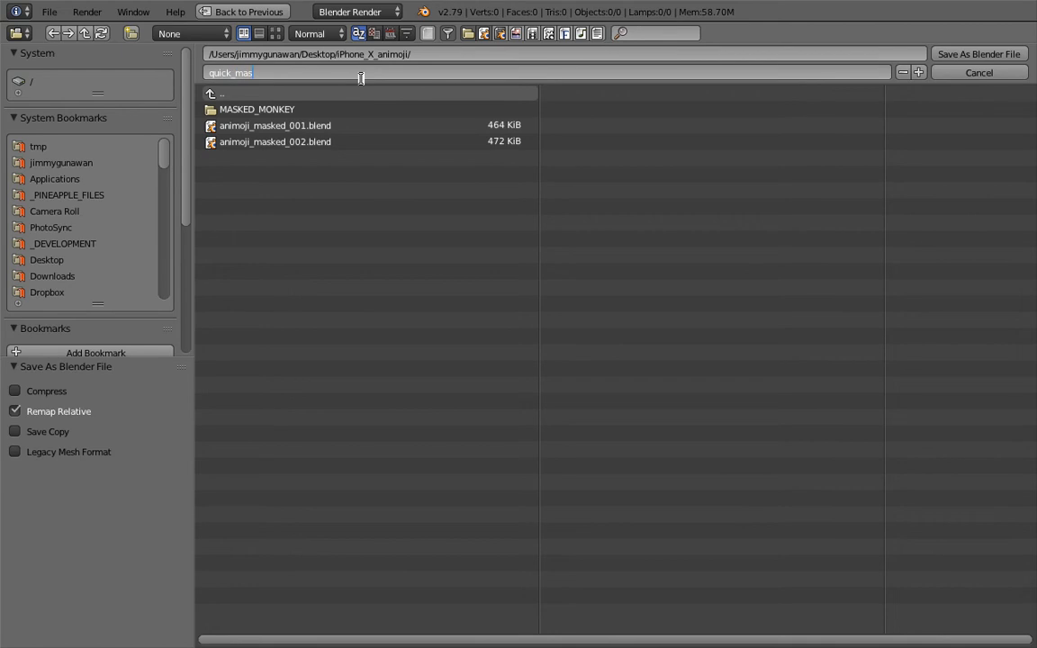
{"action": "type", "text": "k_monkey_001"}
{"action": "key", "text": "Return"}
{"action": "left_click", "coordinate": [979, 54]}
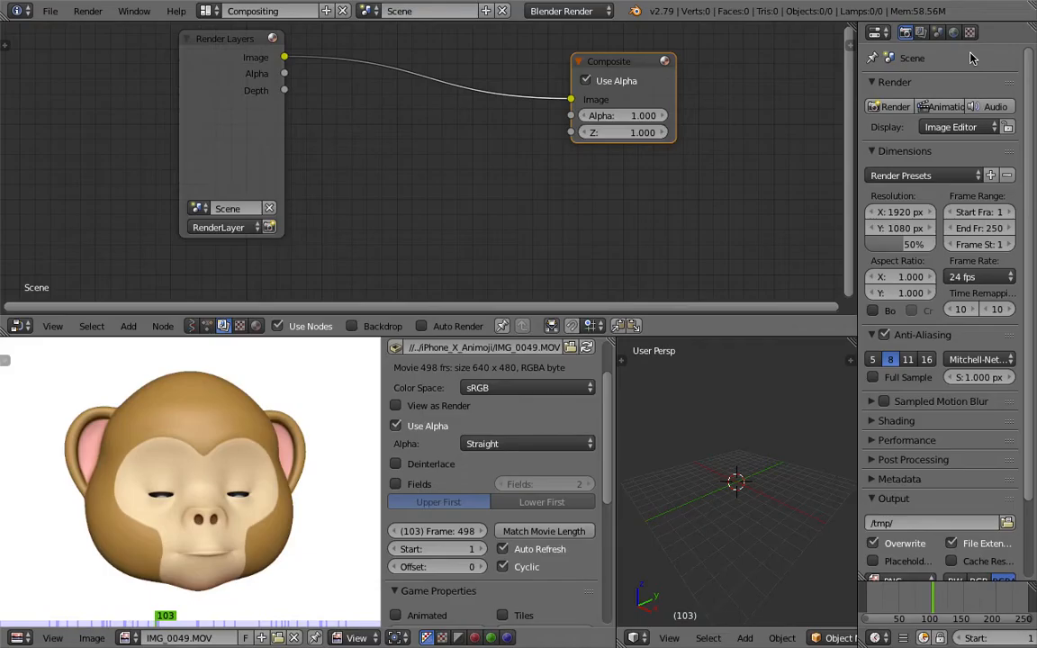
- Scrub the clip to frame 147 and set the render resolution to 640 by 480 px at 100%
{"action": "left_click", "coordinate": [219, 623]}
{"action": "left_click_drag", "start_coordinate": [218, 624], "coordinate": [226, 620]}
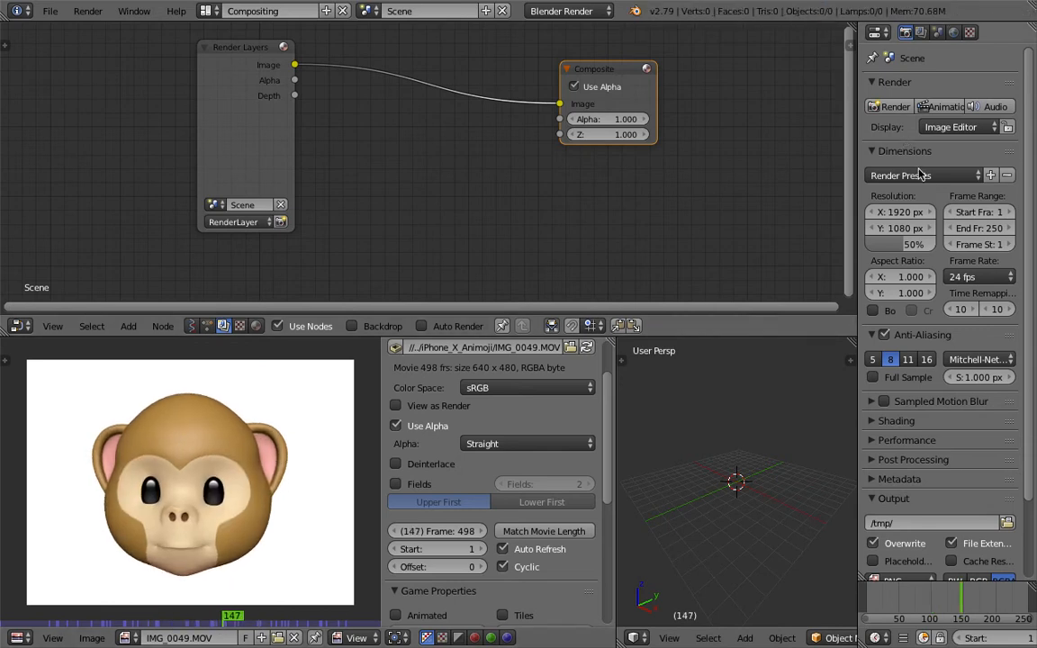
{"action": "left_click_drag", "start_coordinate": [915, 244], "coordinate": [937, 246]}
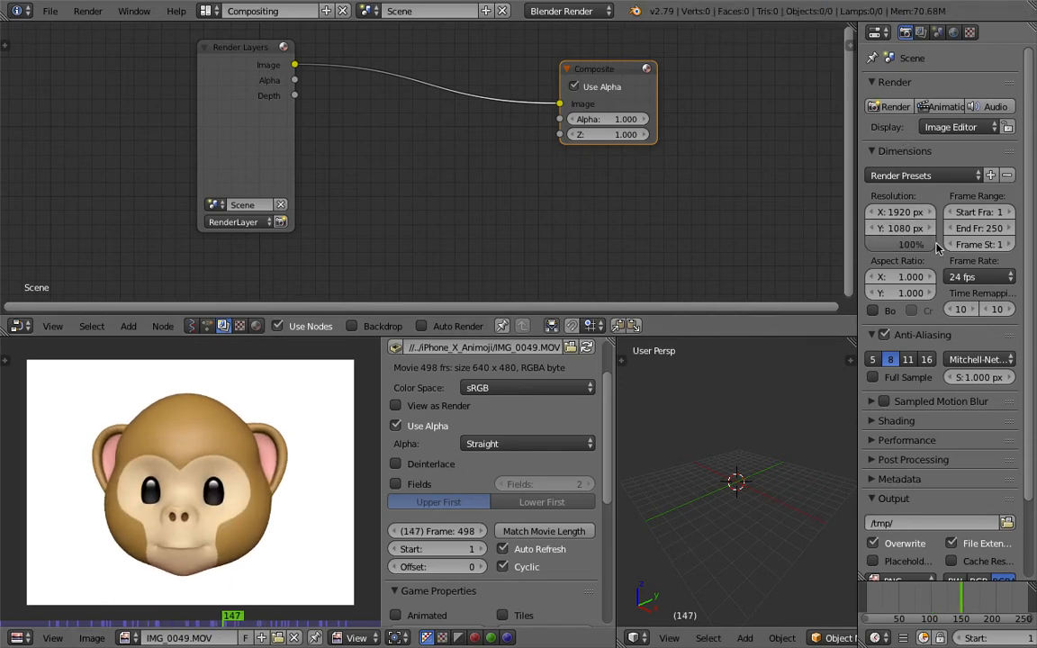
{"action": "left_click_drag", "start_coordinate": [899, 211], "coordinate": [899, 227]}
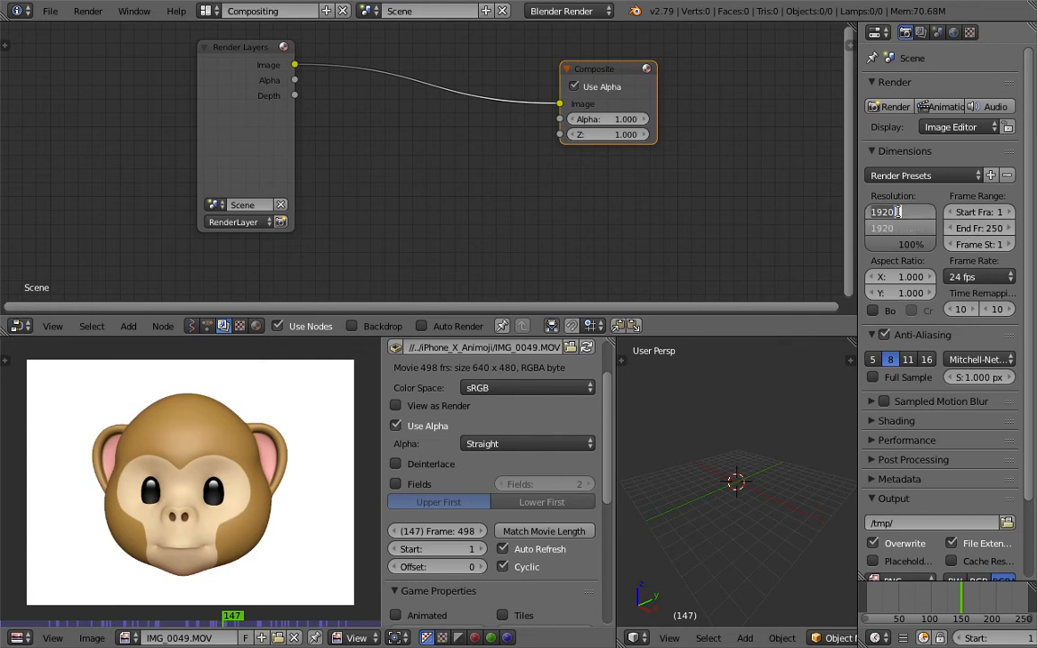
{"action": "key", "text": "Return"}
{"action": "left_click", "coordinate": [909, 208]}
{"action": "type", "text": "640"}
{"action": "key", "text": "Tab"}
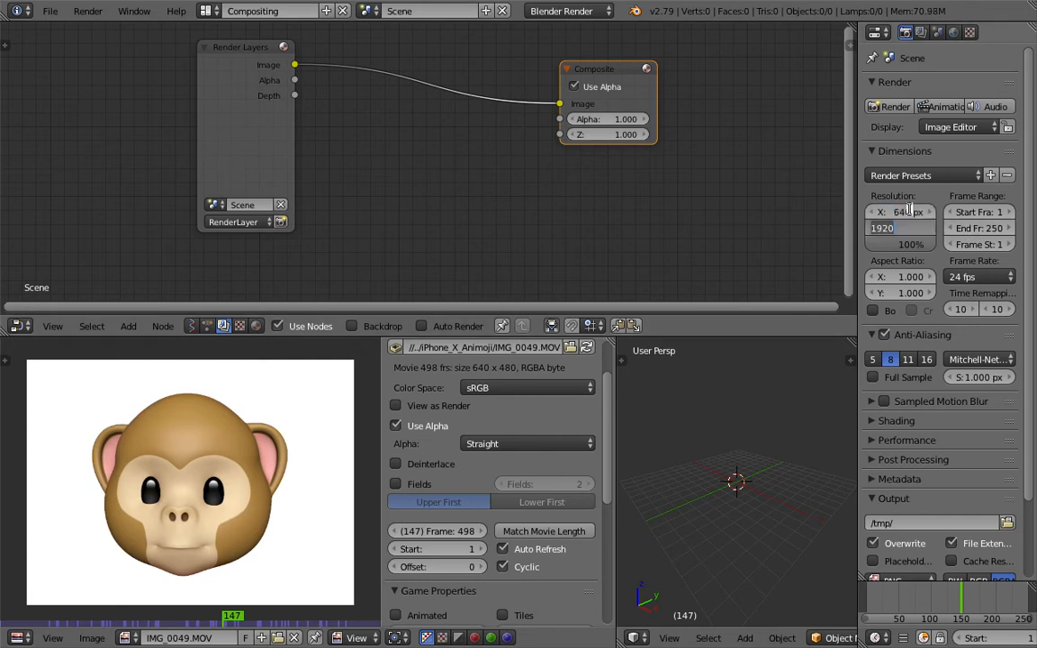
{"action": "type", "text": "480"}
{"action": "key", "text": "Return"}
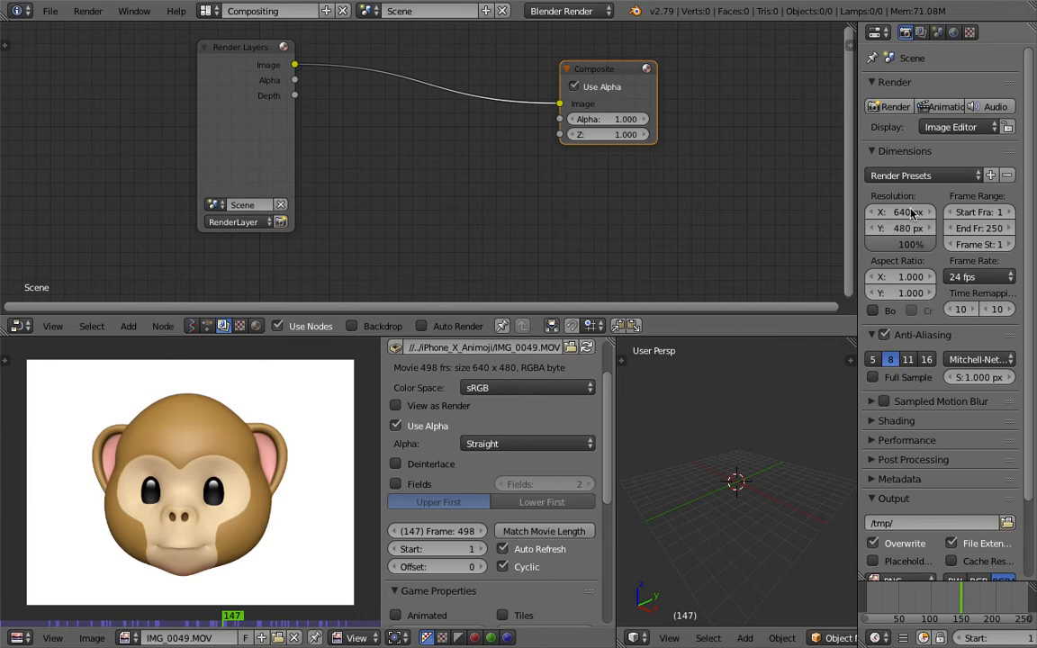
- Set the render frame rate to 60 fps and widen the render properties area
{"action": "left_click", "coordinate": [966, 280]}
{"action": "left_click", "coordinate": [918, 450]}
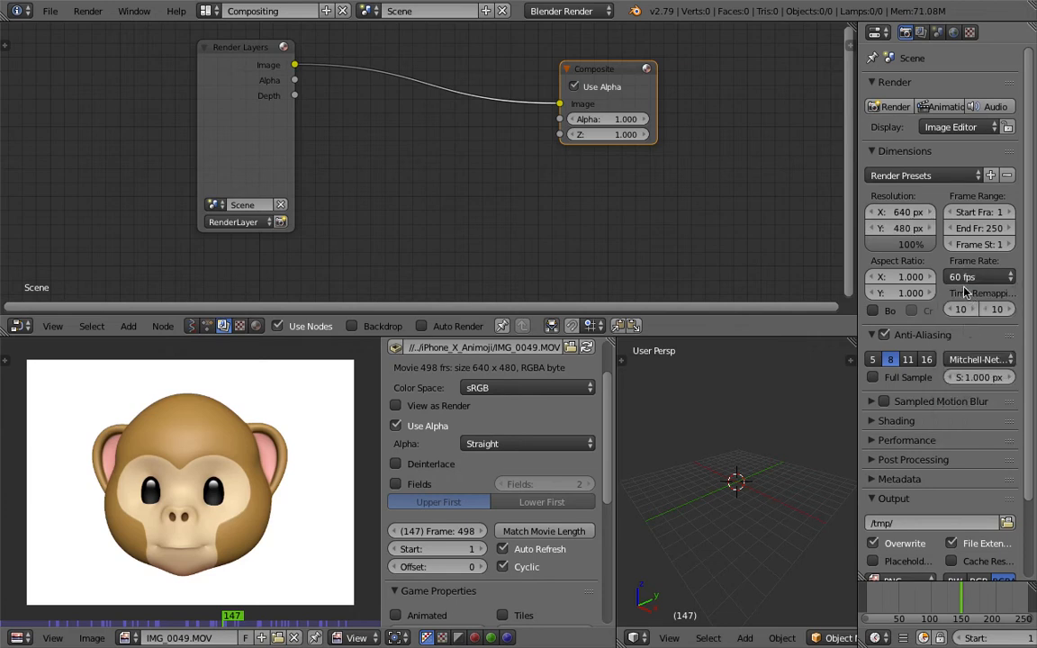
{"action": "left_click_drag", "start_coordinate": [858, 265], "coordinate": [821, 270]}
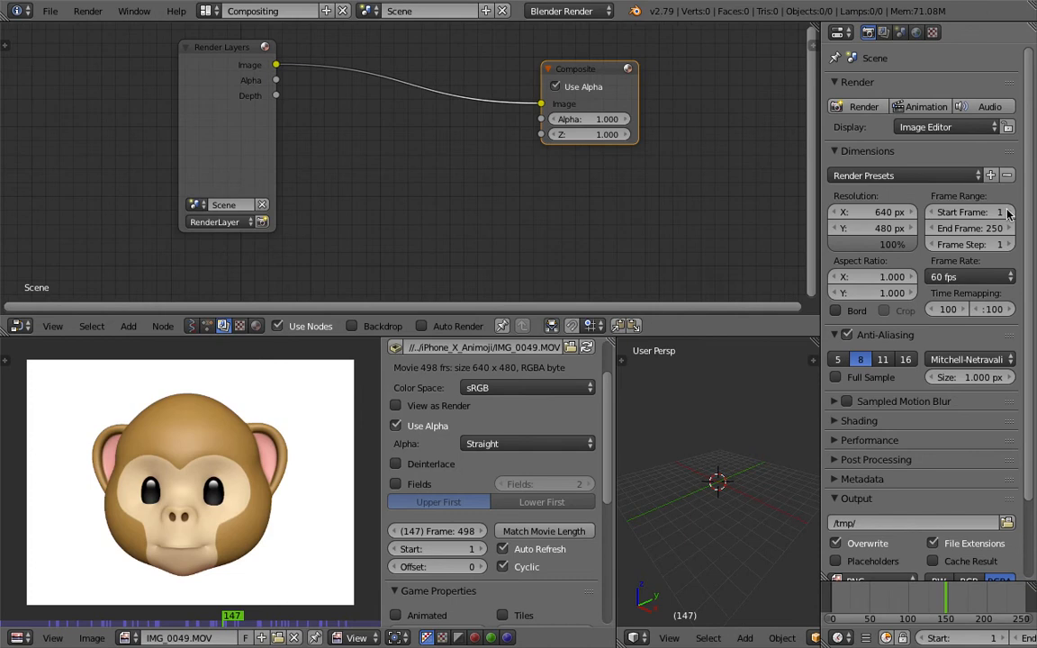
- Scrub back and forth through the monkey clip to review its motion, ending at frame 152
{"action": "left_click_drag", "start_coordinate": [191, 621], "coordinate": [219, 532]}
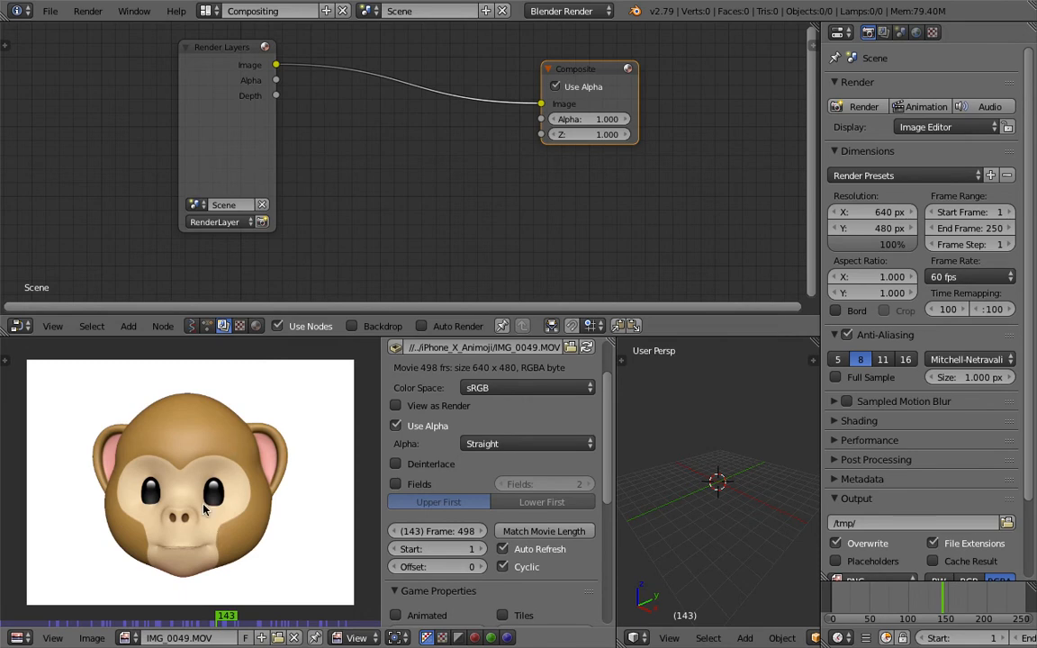
{"action": "left_click", "coordinate": [288, 620]}
{"action": "left_click_drag", "start_coordinate": [288, 620], "coordinate": [218, 620]}
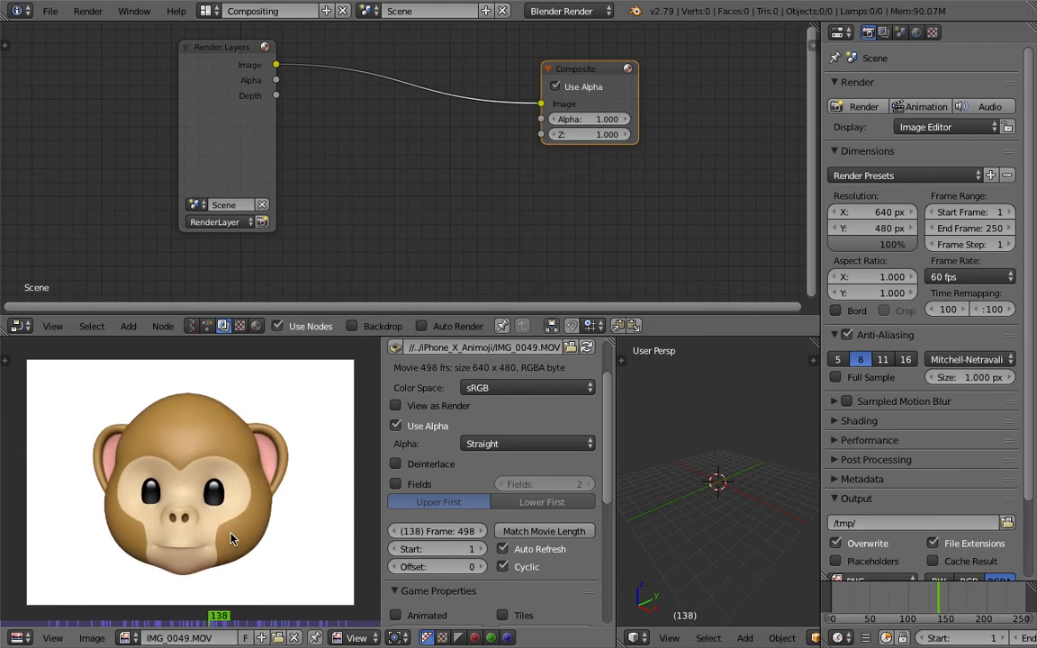
{"action": "left_click_drag", "start_coordinate": [241, 621], "coordinate": [172, 620]}
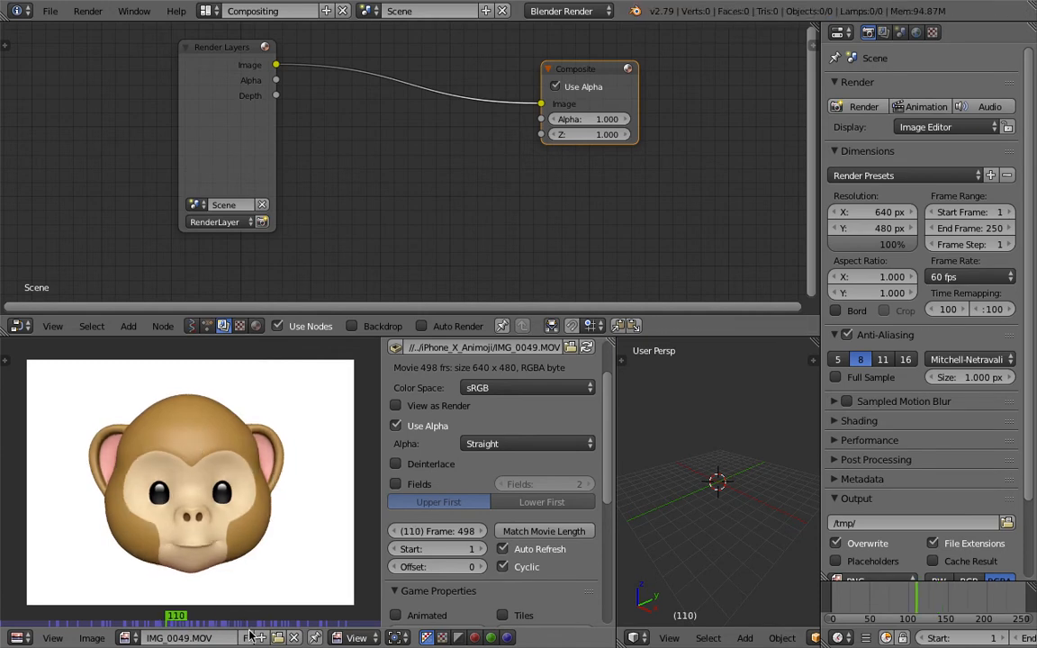
{"action": "left_click_drag", "start_coordinate": [243, 621], "coordinate": [230, 622]}
- Save over quick_mask_monkey_001.blend and move the Render Layers node farther away from the Composite node
{"action": "middle_click_drag", "start_coordinate": [353, 212], "coordinate": [380, 203]}
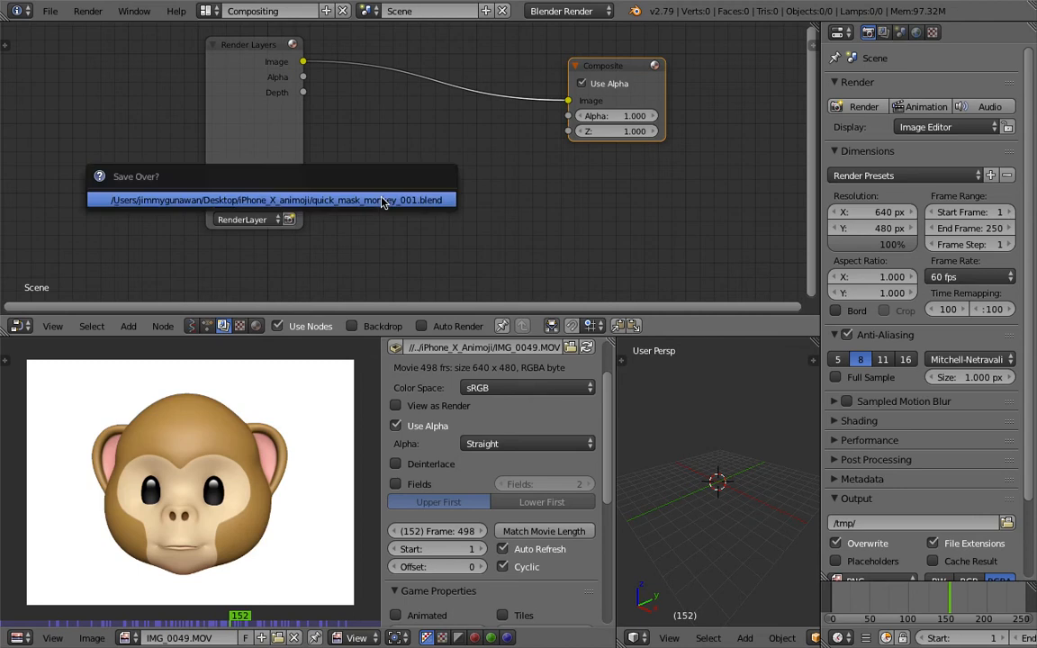
{"action": "scroll", "coordinate": [341, 214], "scroll_direction": "up", "scroll_amount": 1}
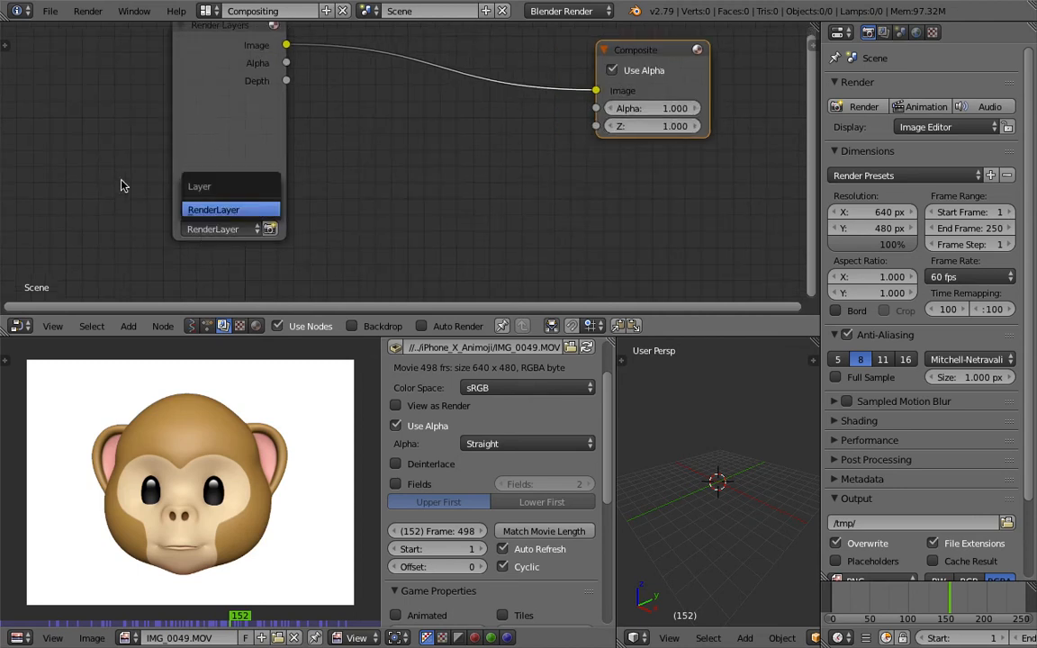
{"action": "left_click", "coordinate": [191, 208]}
{"action": "left_click_drag", "start_coordinate": [195, 136], "coordinate": [139, 162]}
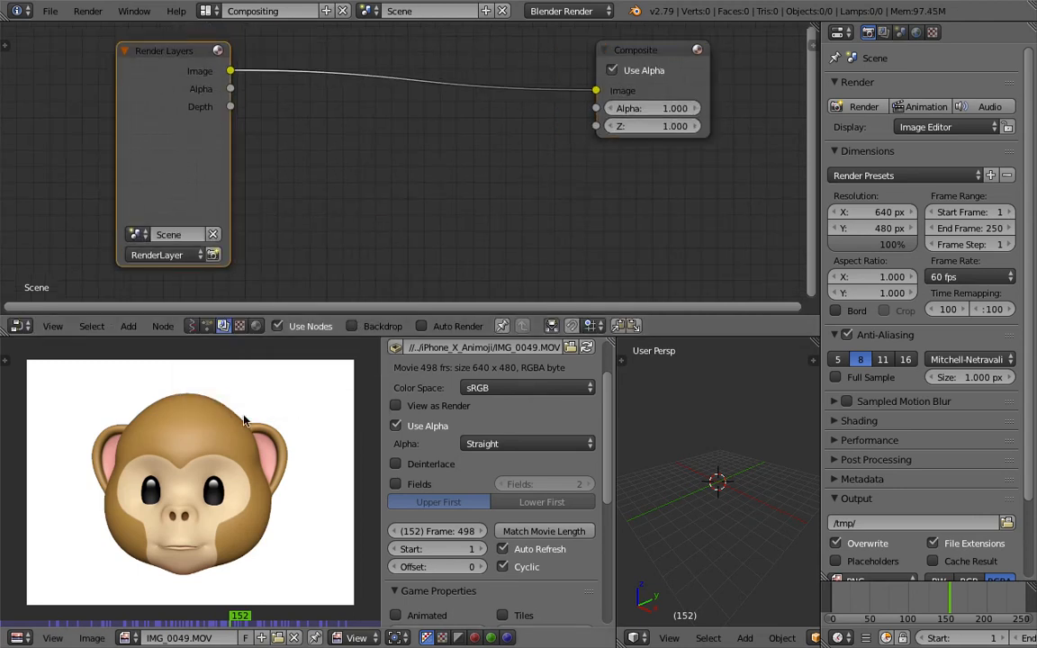
- Add an Image node between the Render Layers and Composite nodes
{"action": "key", "text": "shift+a"}
{"action": "left_click", "coordinate": [355, 169]}
{"action": "type", "text": "Image"}
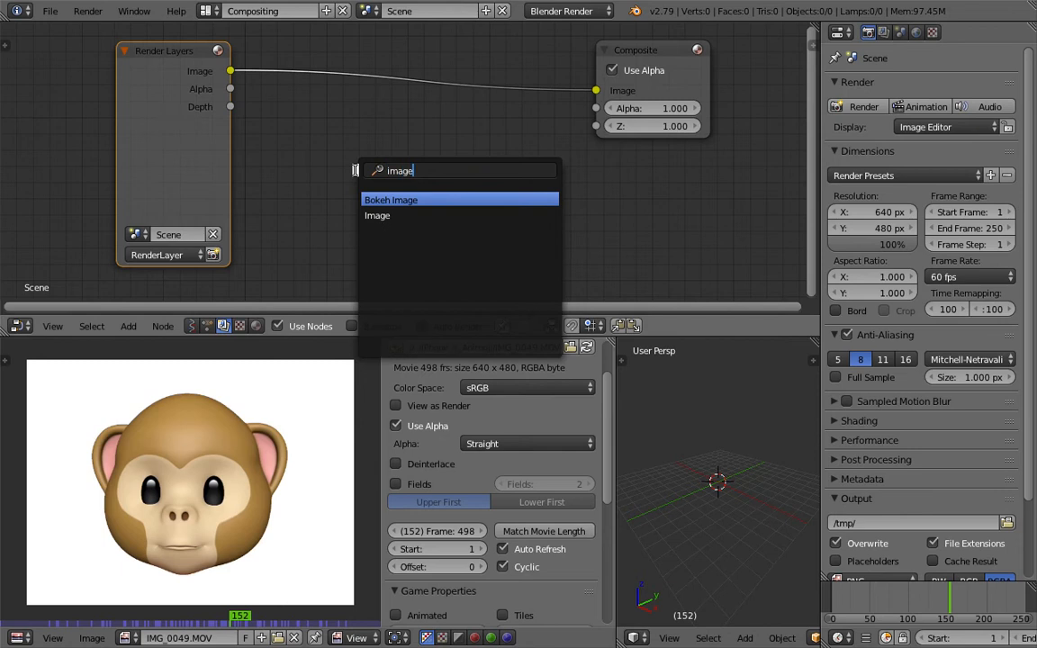
{"action": "key", "text": "Down"}
{"action": "key", "text": "Return"}
{"action": "left_click", "coordinate": [304, 101]}
- Assign IMG_0049.MOV to the new Image node and move the node up beside Render Layers
{"action": "middle_click_drag", "start_coordinate": [331, 239], "coordinate": [338, 192]}
{"action": "left_click", "coordinate": [329, 217]}
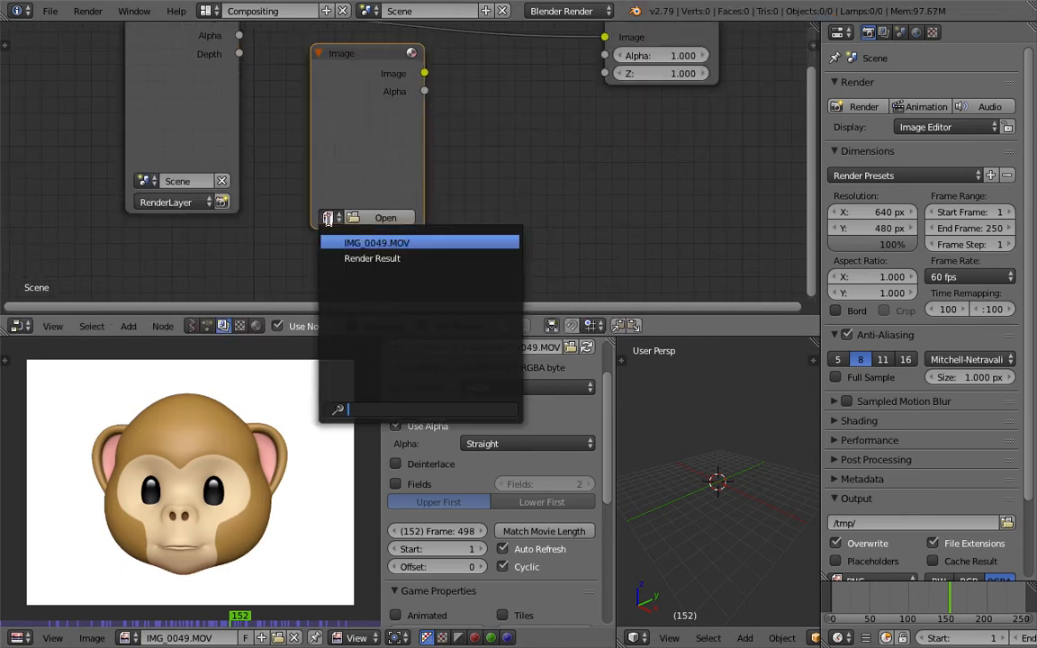
{"action": "left_click", "coordinate": [398, 236]}
{"action": "scroll", "coordinate": [382, 192], "scroll_direction": "down", "scroll_amount": 1}
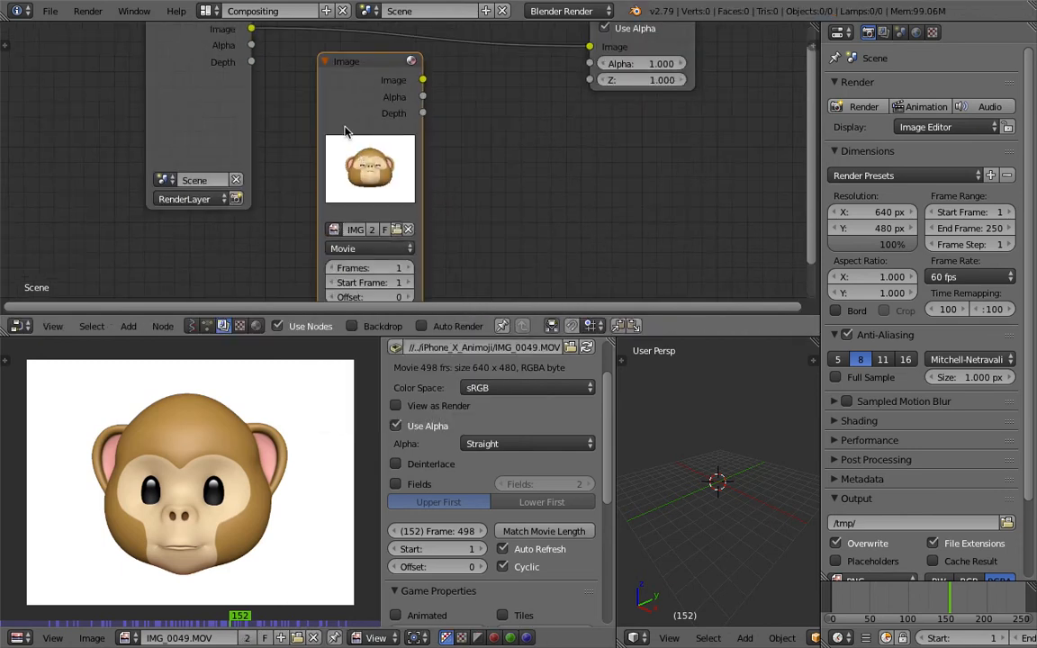
{"action": "left_click_drag", "start_coordinate": [382, 193], "coordinate": [342, 157]}
- Set the Image node's frame count to 498 and enable its Cyclic and Auto-Refresh options
{"action": "scroll", "coordinate": [502, 511], "scroll_direction": "up", "scroll_amount": 2}
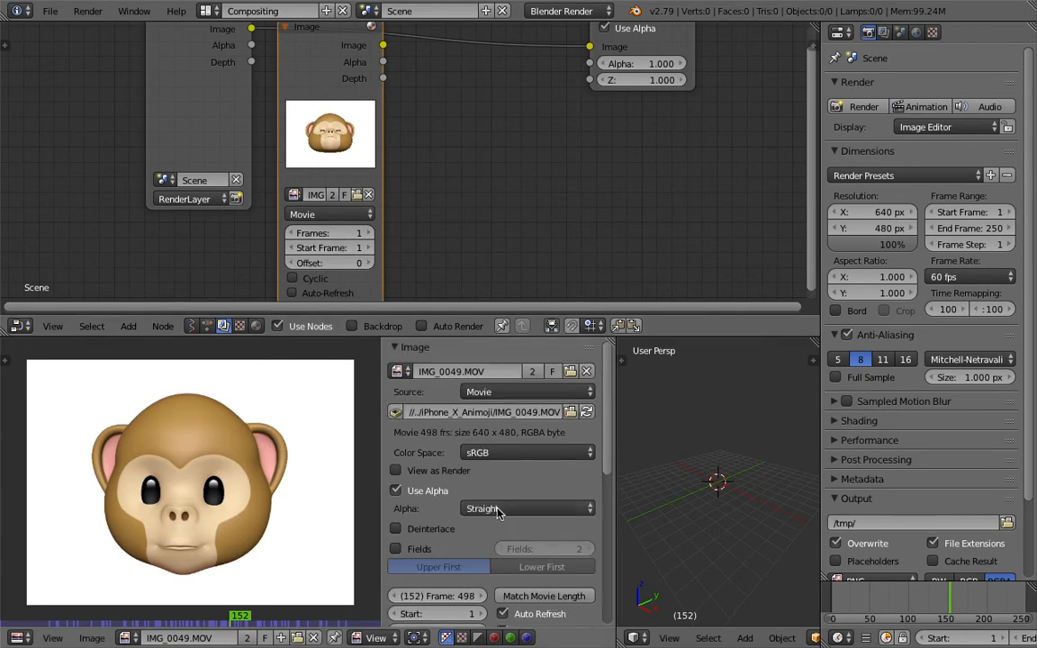
{"action": "scroll", "coordinate": [522, 493], "scroll_direction": "down", "scroll_amount": 3}
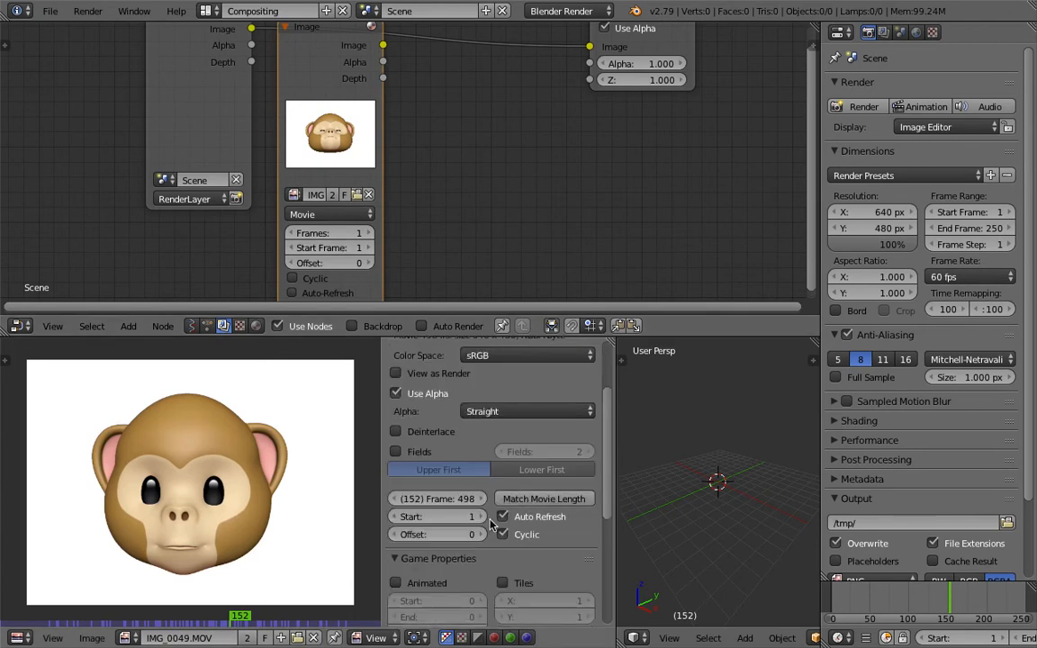
{"action": "left_click", "coordinate": [332, 233]}
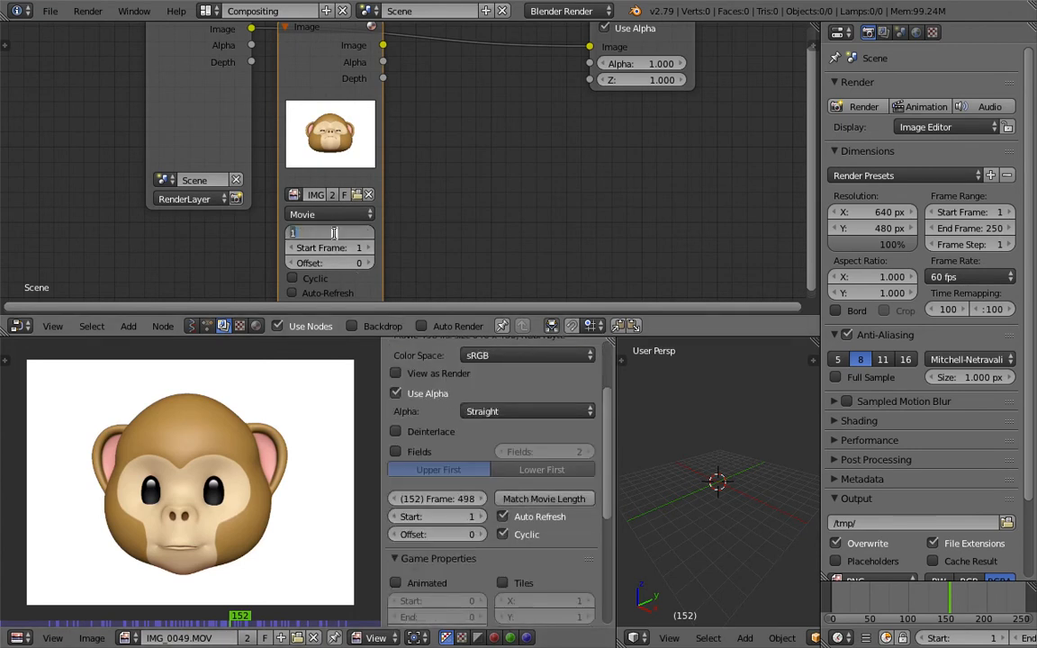
{"action": "type", "text": "498"}
{"action": "key", "text": "Return"}
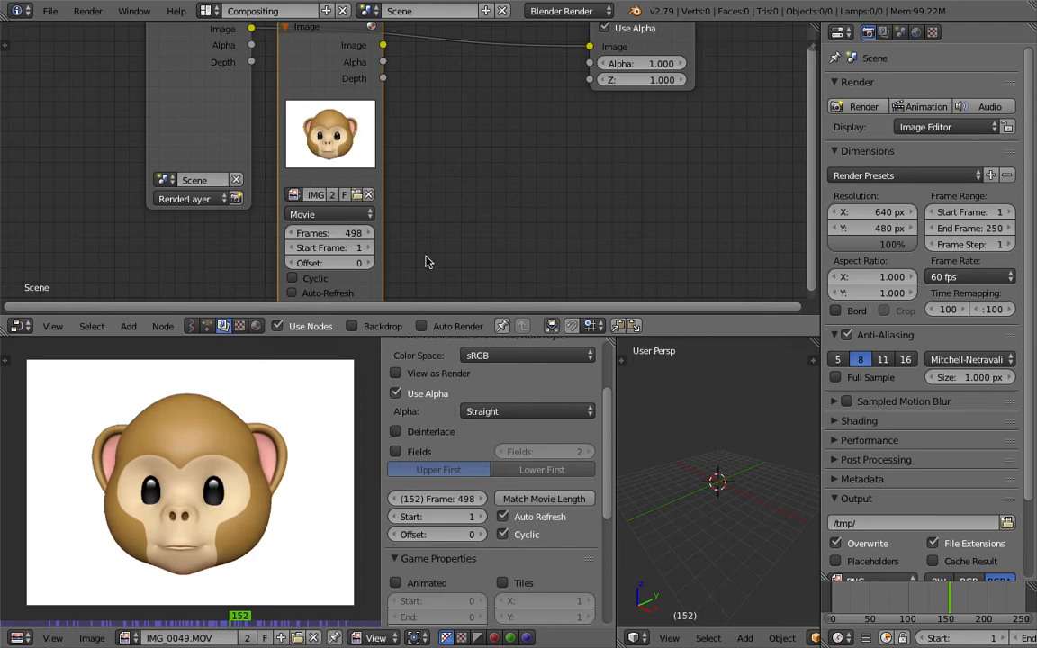
{"action": "left_click", "coordinate": [315, 279]}
{"action": "left_click", "coordinate": [315, 294]}
{"action": "scroll", "coordinate": [407, 224], "scroll_direction": "down", "scroll_amount": 1}
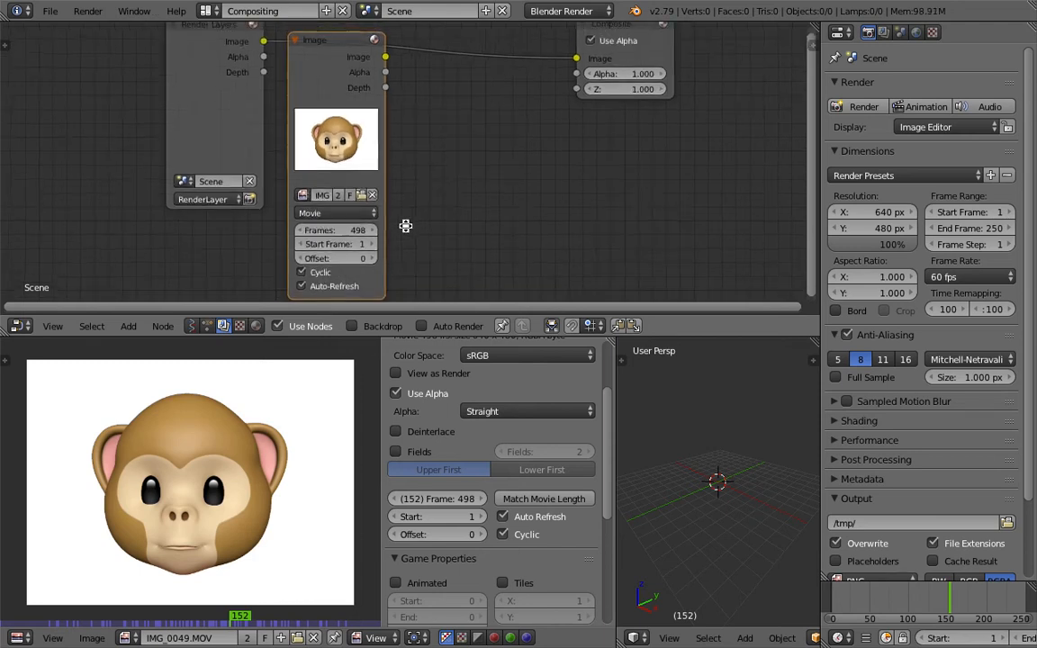
- Scrub the timeline to frame 129 and delete the Render Layers node
{"action": "left_click", "coordinate": [881, 600]}
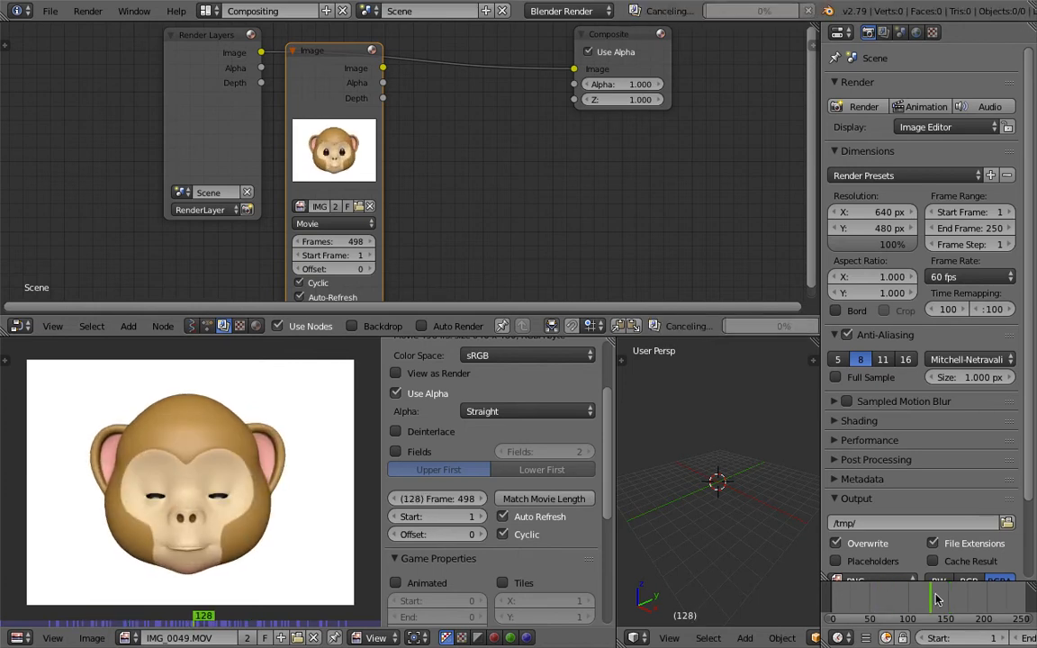
{"action": "left_click_drag", "start_coordinate": [198, 34], "coordinate": [150, 76]}
{"action": "key", "text": "x"}
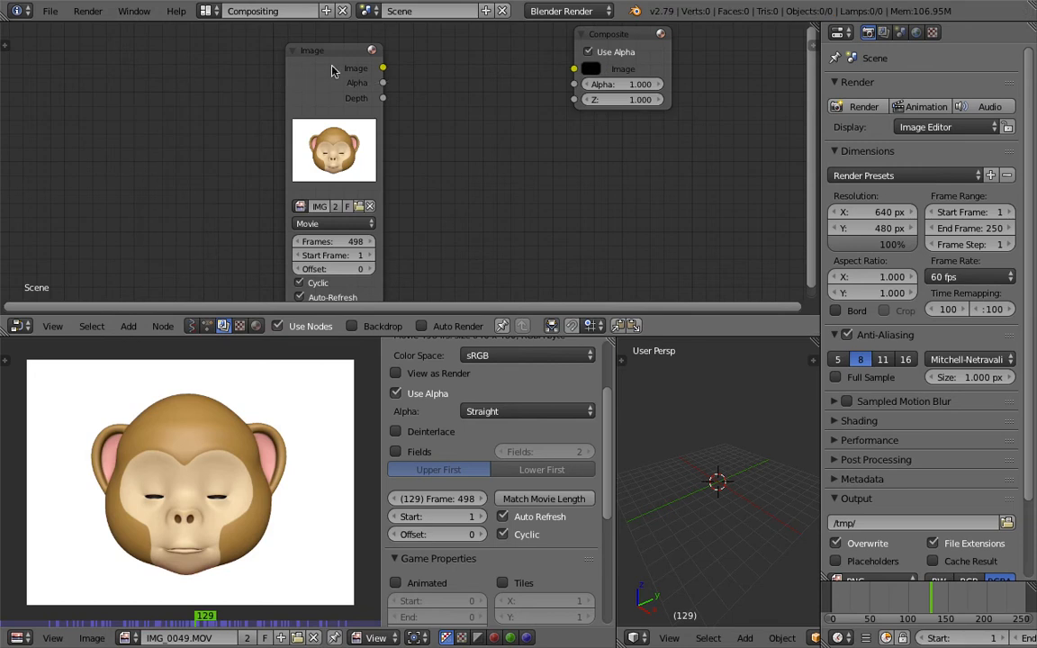
- Position the Image node well apart from the Composite node and save over the project file
{"action": "left_click_drag", "start_coordinate": [334, 67], "coordinate": [191, 45]}
{"action": "key", "text": "ctrl+s"}
{"action": "left_click", "coordinate": [191, 46]}
{"action": "middle_click_drag", "start_coordinate": [210, 72], "coordinate": [213, 93]}
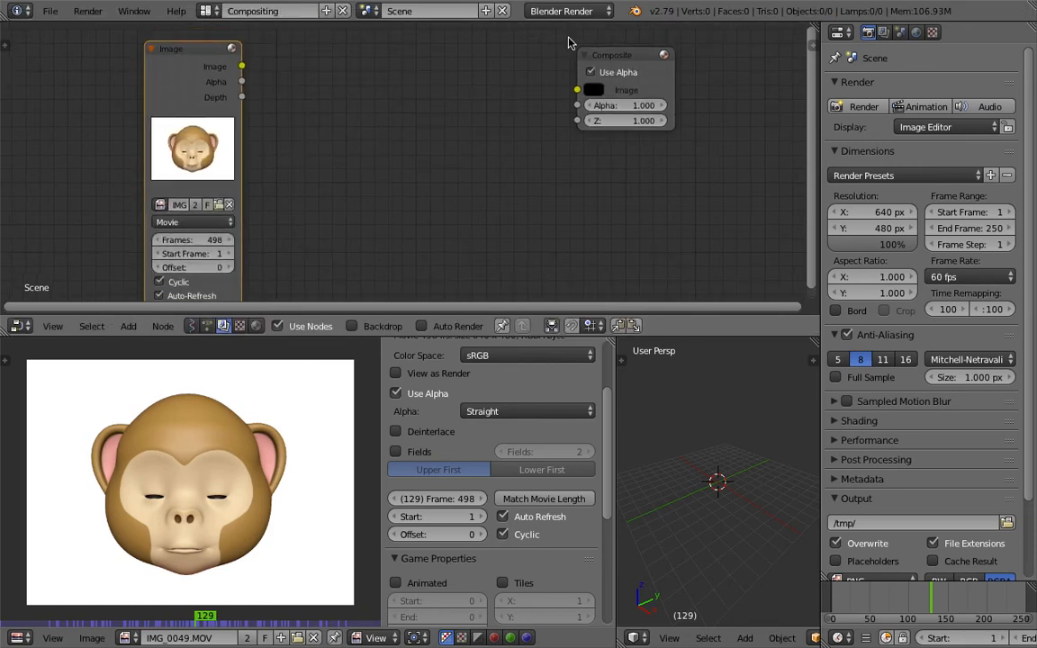
{"action": "left_click_drag", "start_coordinate": [641, 54], "coordinate": [642, 60]}
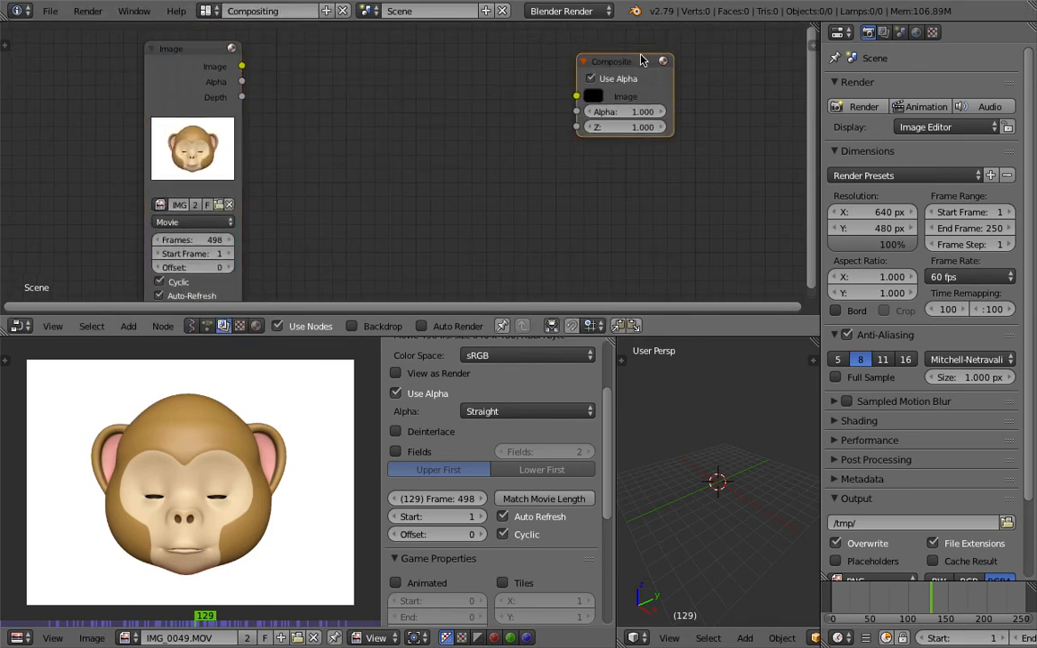
- Add a Viewer node aligned directly below the Composite node and widen the image editor showing the movie
{"action": "key", "text": "shift+a"}
{"action": "left_click", "coordinate": [549, 167]}
{"action": "type", "text": "view"}
{"action": "key", "text": "Down"}
{"action": "key", "text": "Return"}
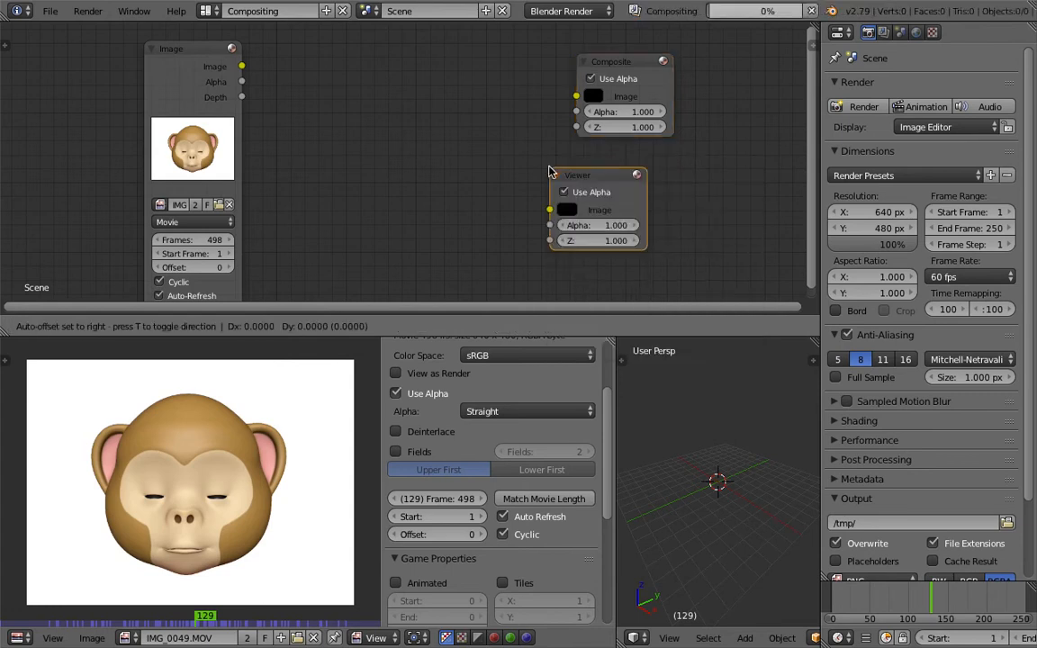
{"action": "left_click", "coordinate": [621, 223]}
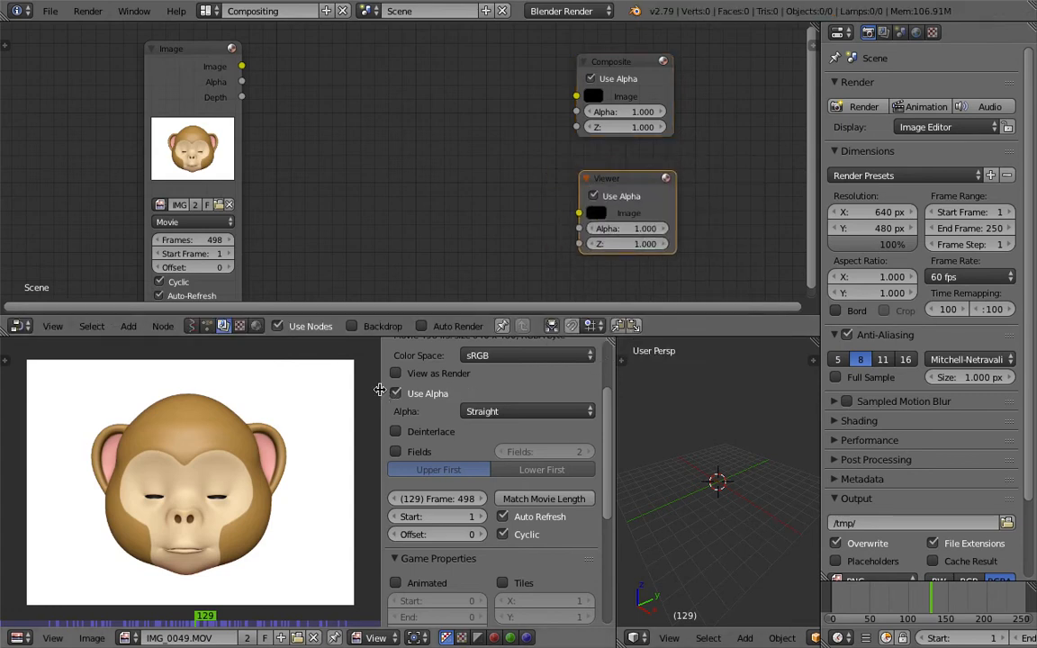
{"action": "left_click_drag", "start_coordinate": [379, 390], "coordinate": [439, 389]}
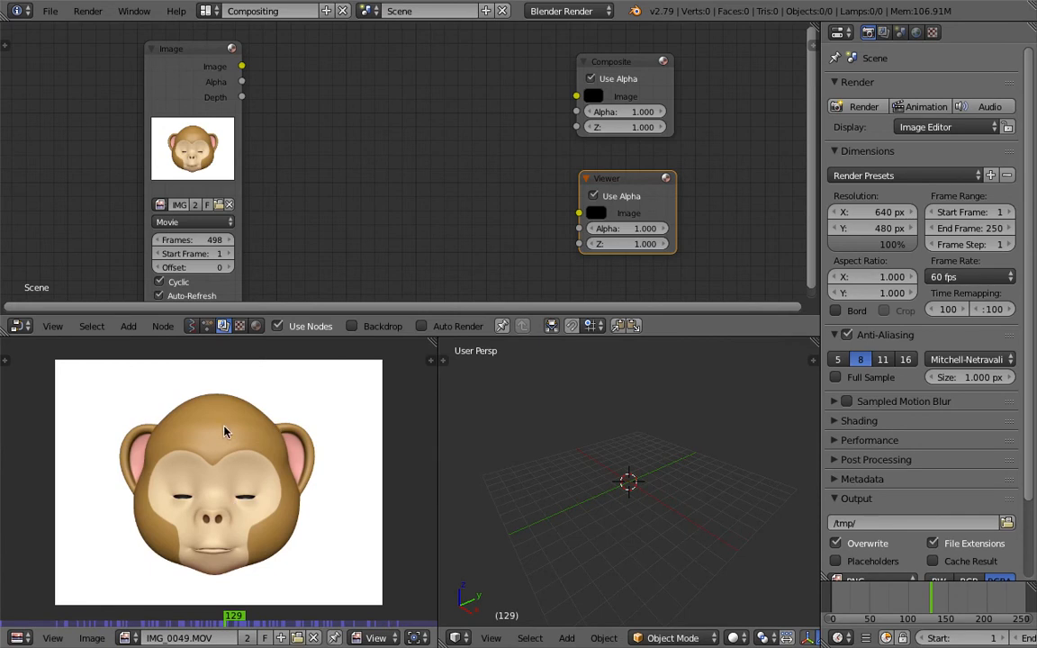
{"action": "left_click_drag", "start_coordinate": [614, 177], "coordinate": [611, 178]}
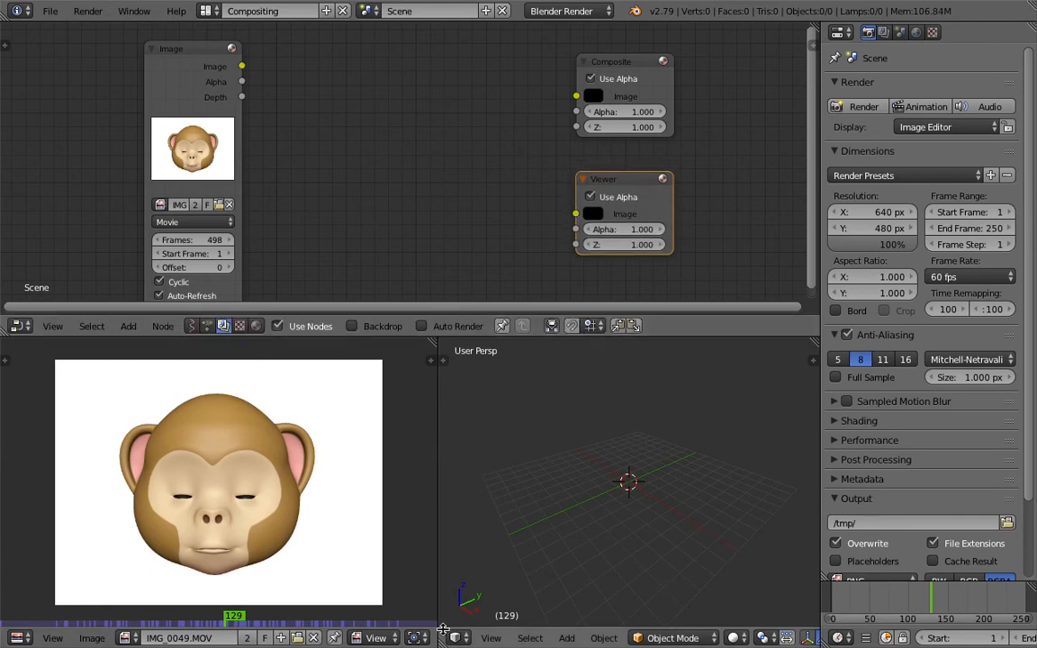
- Turn the 3D view area into a UV/Image Editor that displays the Viewer Node image
{"action": "left_click", "coordinate": [456, 637]}
{"action": "left_click_drag", "start_coordinate": [445, 643], "coordinate": [465, 641]}
{"action": "left_click", "coordinate": [457, 638]}
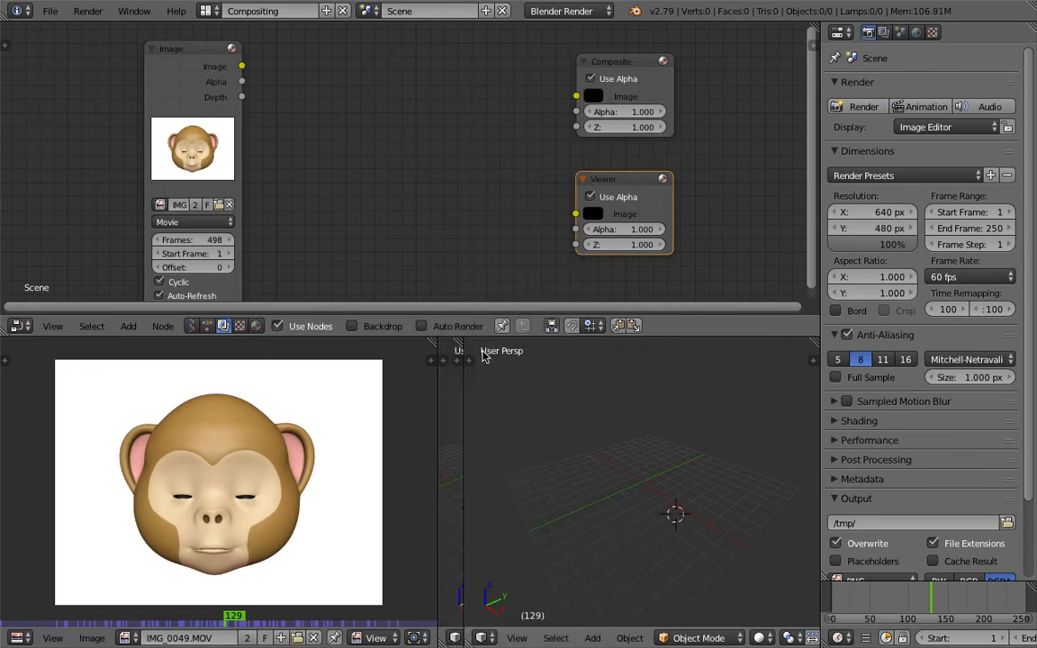
{"action": "left_click_drag", "start_coordinate": [461, 340], "coordinate": [543, 526]}
{"action": "left_click", "coordinate": [465, 639]}
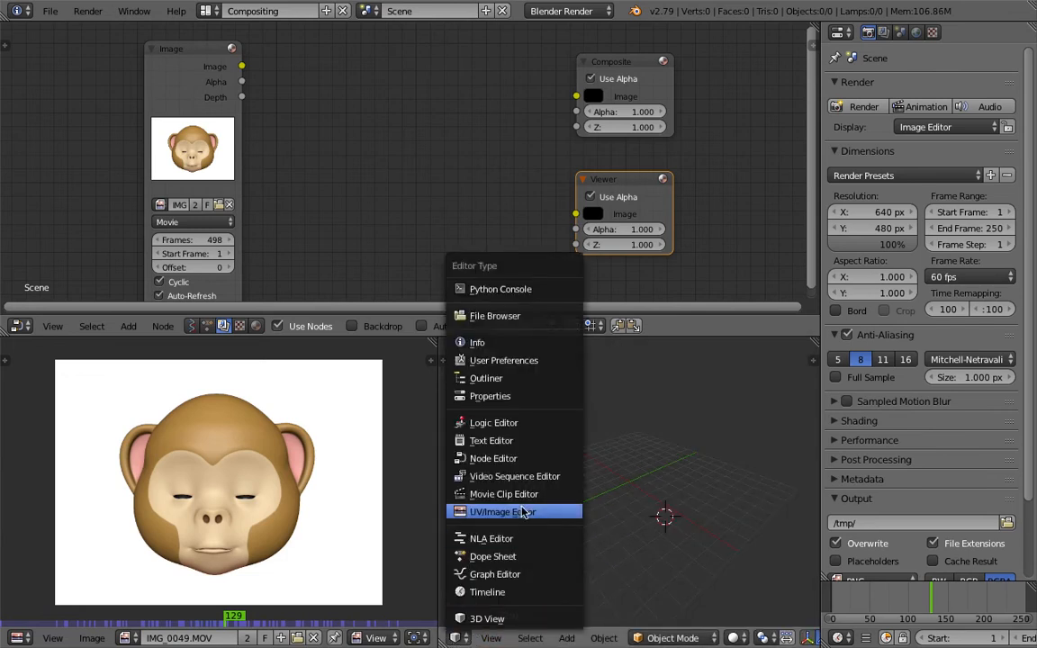
{"action": "left_click", "coordinate": [527, 514]}
{"action": "left_click", "coordinate": [563, 640]}
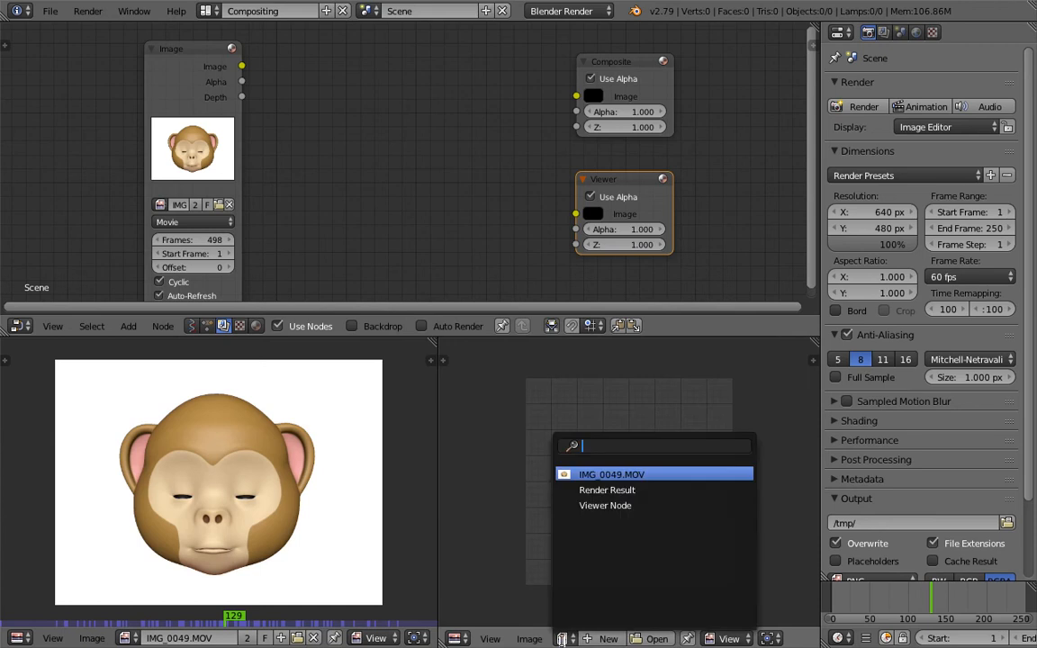
{"action": "left_click", "coordinate": [597, 503]}
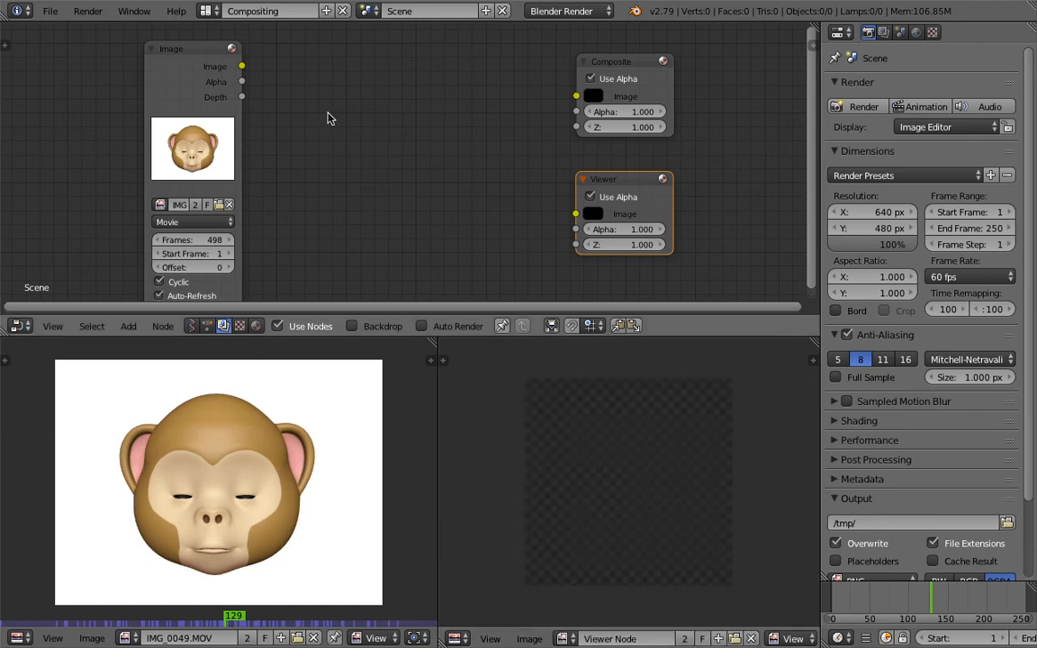
- Link the Image node's Image output to the Image inputs of both the Viewer and Composite nodes
{"action": "left_click_drag", "start_coordinate": [242, 67], "coordinate": [575, 214]}
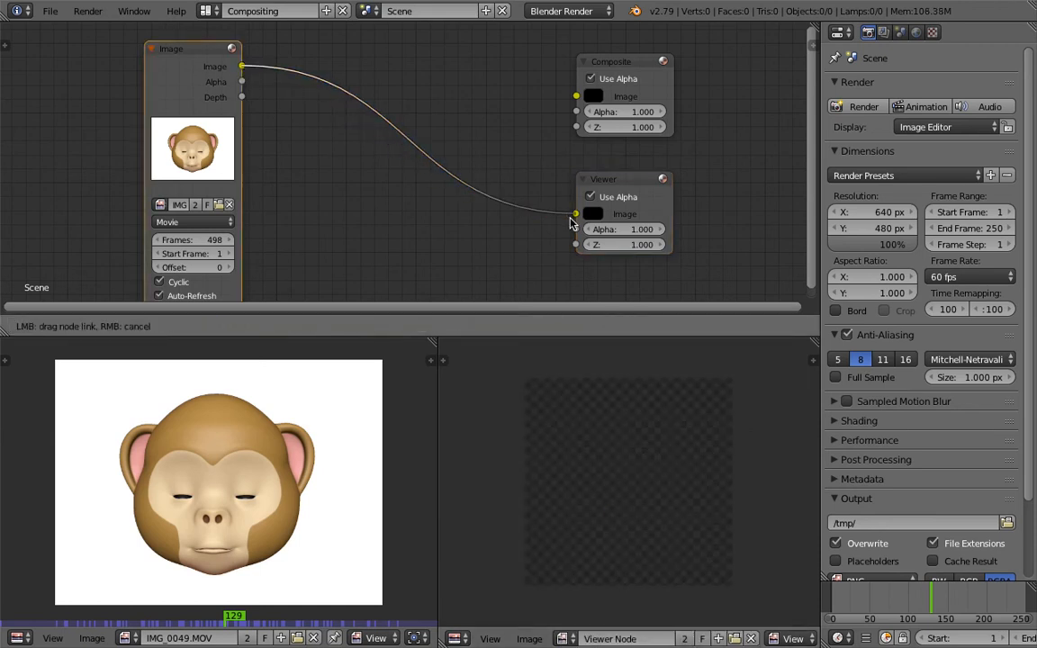
{"action": "left_click_drag", "start_coordinate": [242, 68], "coordinate": [577, 96]}
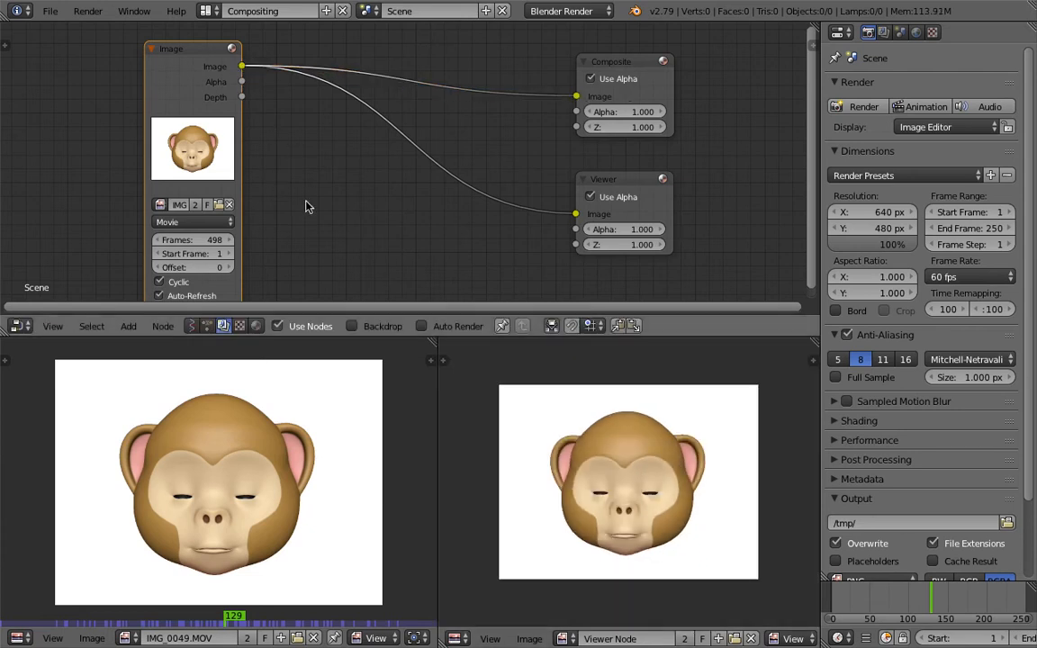
{"action": "middle_click_drag", "start_coordinate": [272, 181], "coordinate": [259, 156]}
{"action": "key", "text": "shift+a"}
{"action": "mouse_move", "coordinate": [339, 304]}
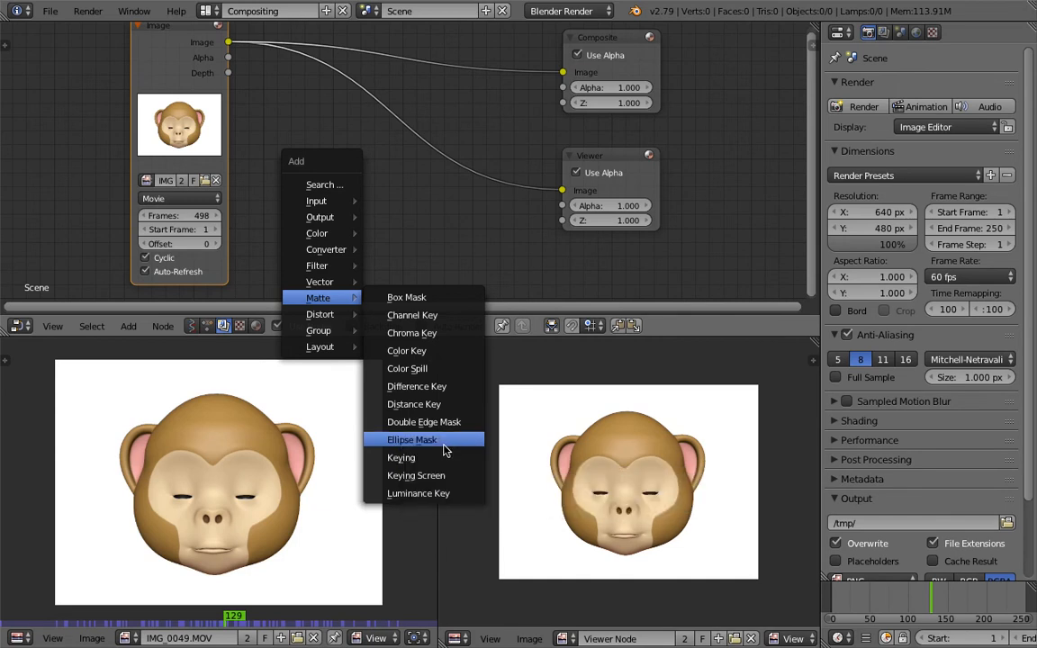
- Scrub the timeline to frame 62 and add a Difference Key node between the Image and Viewer nodes
{"action": "left_click", "coordinate": [861, 606]}
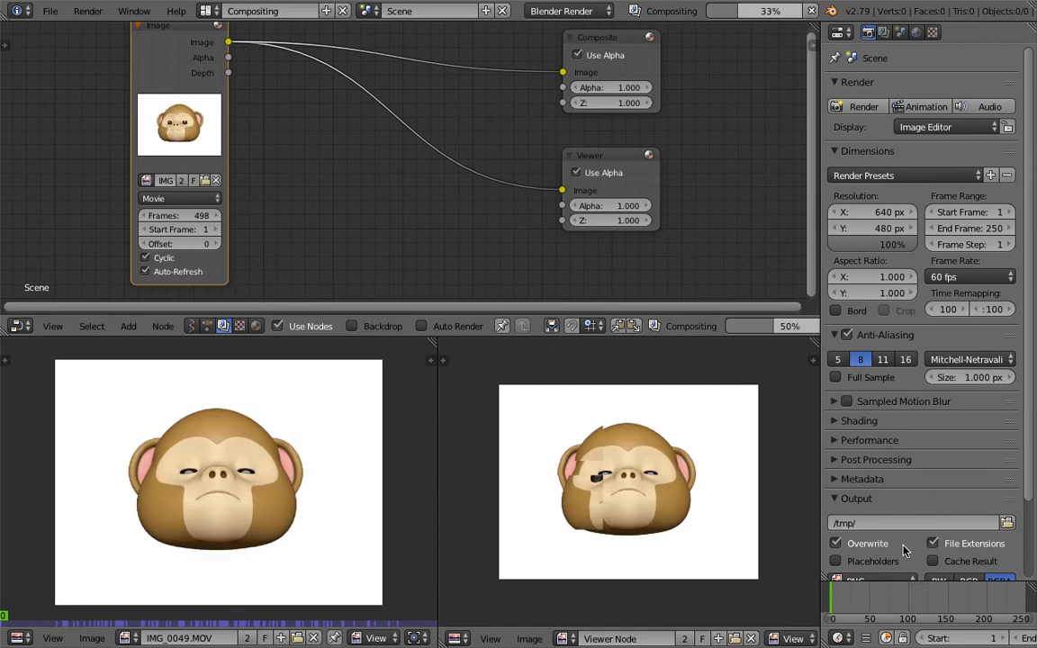
{"action": "middle_click_drag", "start_coordinate": [333, 213], "coordinate": [339, 210]}
{"action": "key", "text": "shift+a"}
{"action": "mouse_move", "coordinate": [326, 284]}
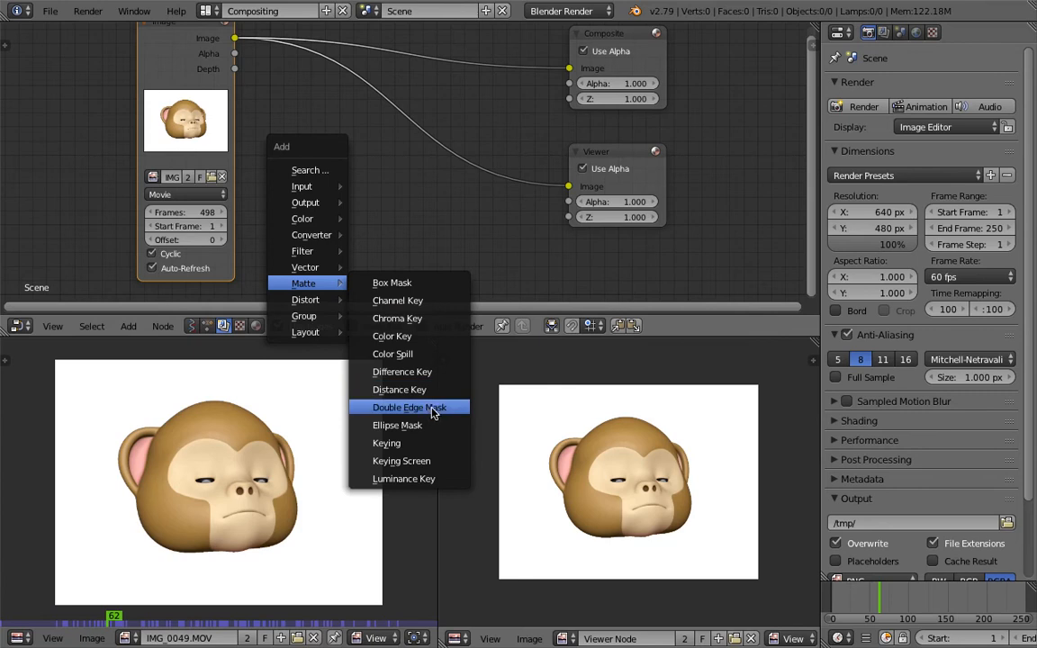
{"action": "left_click", "coordinate": [426, 374]}
{"action": "left_click", "coordinate": [317, 166]}
{"action": "scroll", "coordinate": [310, 169], "scroll_direction": "down", "scroll_amount": 1}
{"action": "middle_click_drag", "start_coordinate": [288, 175], "coordinate": [295, 178]}
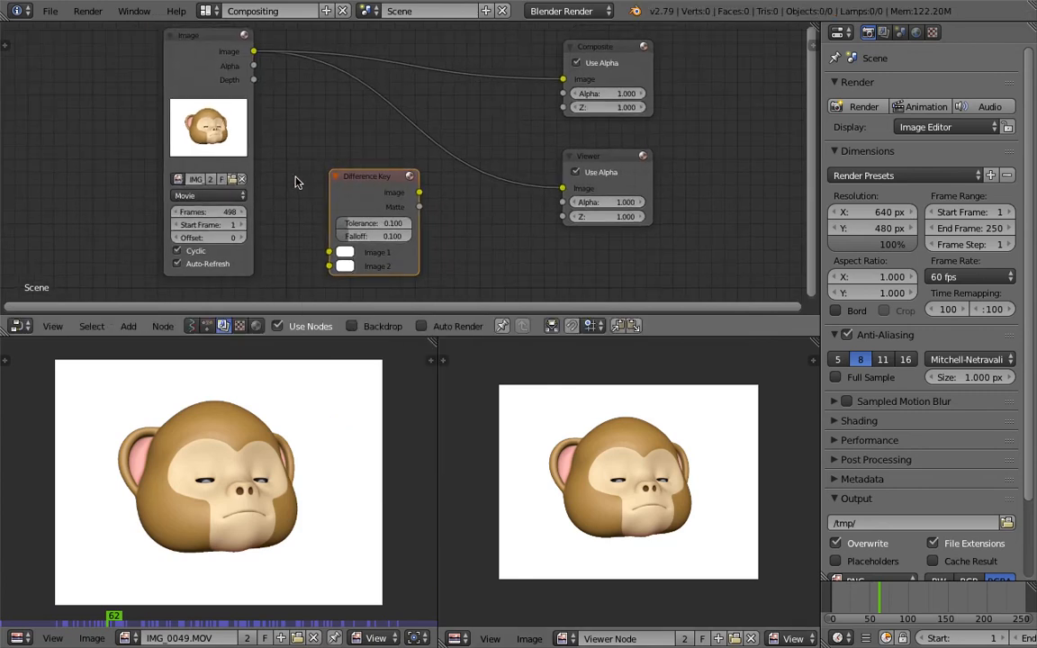
- Link the movie's Image output to the Difference Key's Image 1 and its Image output to the Viewer, and inspect the keyed eyes
{"action": "left_click_drag", "start_coordinate": [256, 53], "coordinate": [332, 255]}
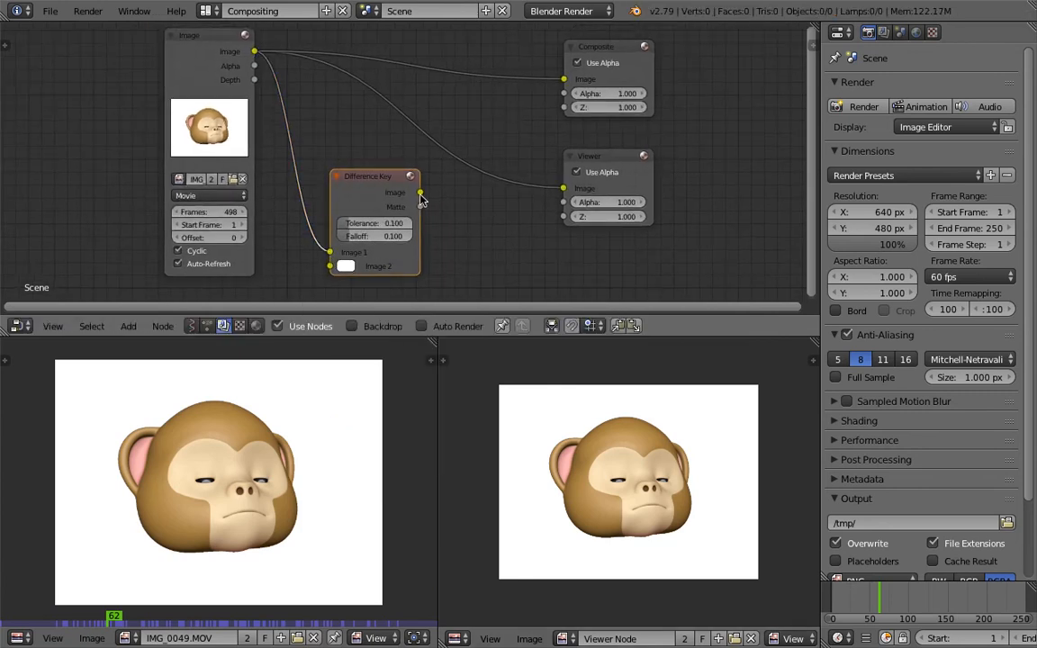
{"action": "left_click_drag", "start_coordinate": [420, 193], "coordinate": [563, 188]}
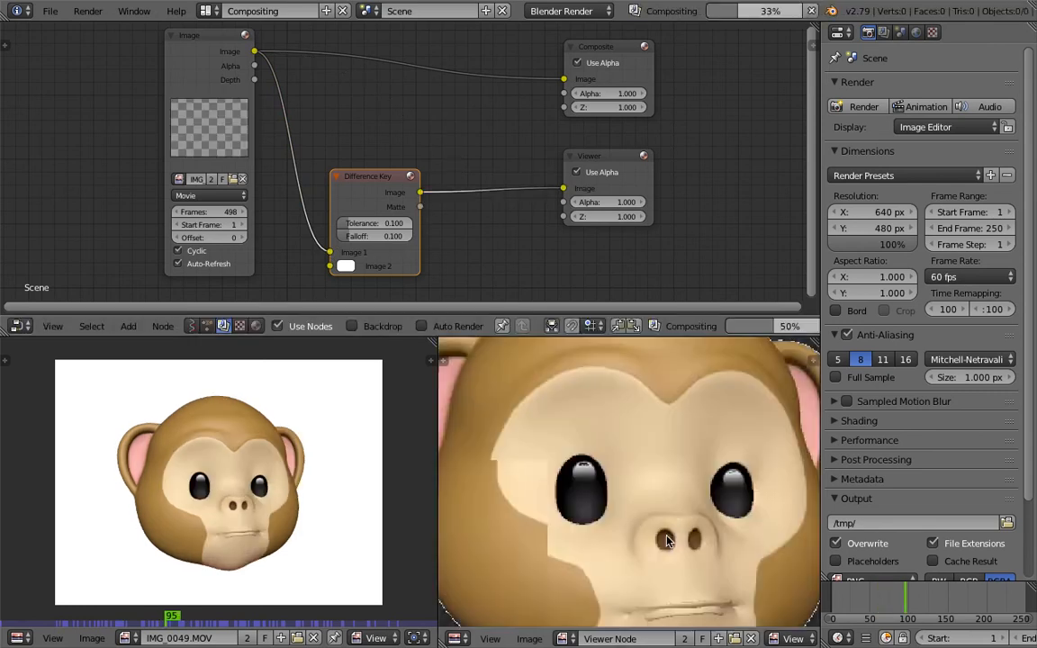
{"action": "scroll", "coordinate": [672, 543], "scroll_direction": "up", "scroll_amount": 7}
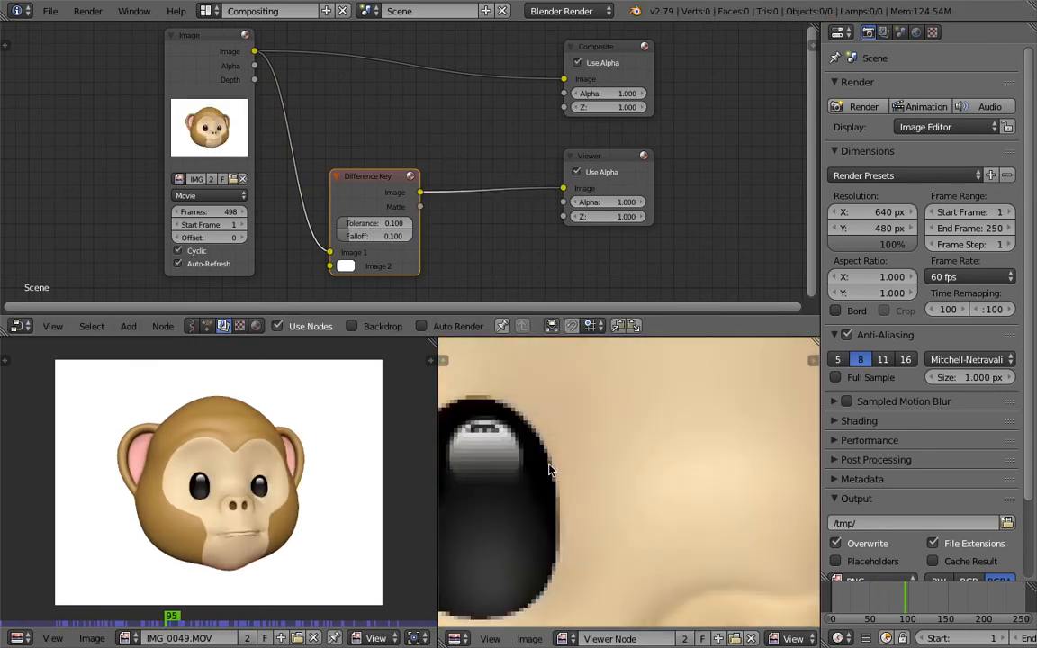
{"action": "scroll", "coordinate": [628, 477], "scroll_direction": "down", "scroll_amount": 2}
{"action": "scroll", "coordinate": [629, 477], "scroll_direction": "down", "scroll_amount": 3}
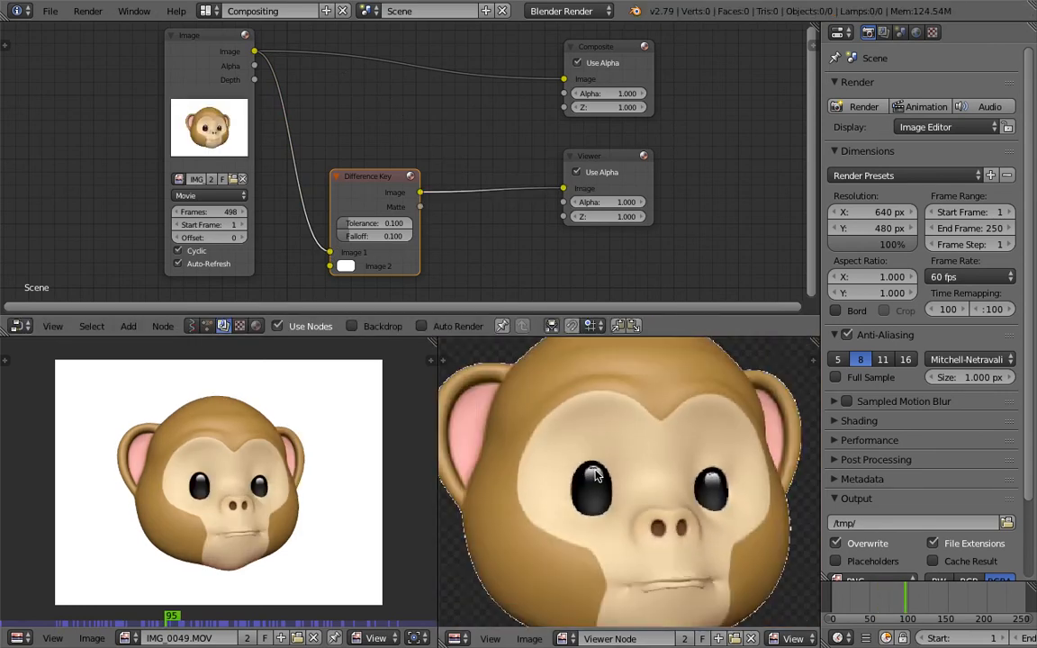
{"action": "scroll", "coordinate": [594, 483], "scroll_direction": "down", "scroll_amount": 1}
{"action": "scroll", "coordinate": [342, 187], "scroll_direction": "up", "scroll_amount": 4}
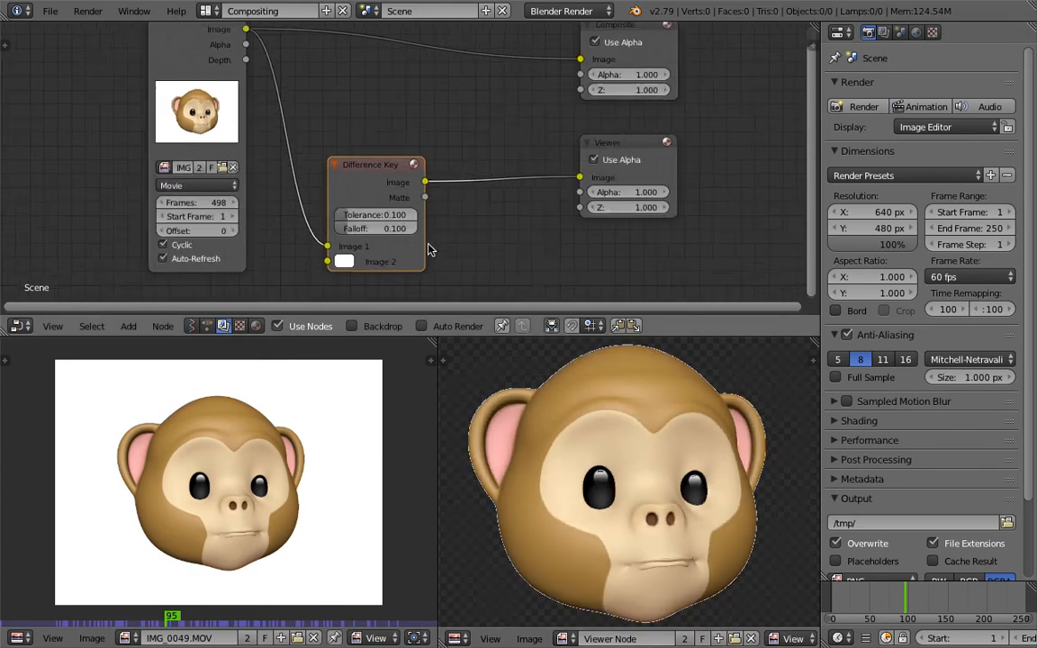
- Try Tolerance values of 0.545, 0.409 and 0.082 on the Difference Key node
{"action": "left_click", "coordinate": [357, 189]}
{"action": "left_click", "coordinate": [502, 218]}
{"action": "left_click_drag", "start_coordinate": [328, 193], "coordinate": [404, 192]}
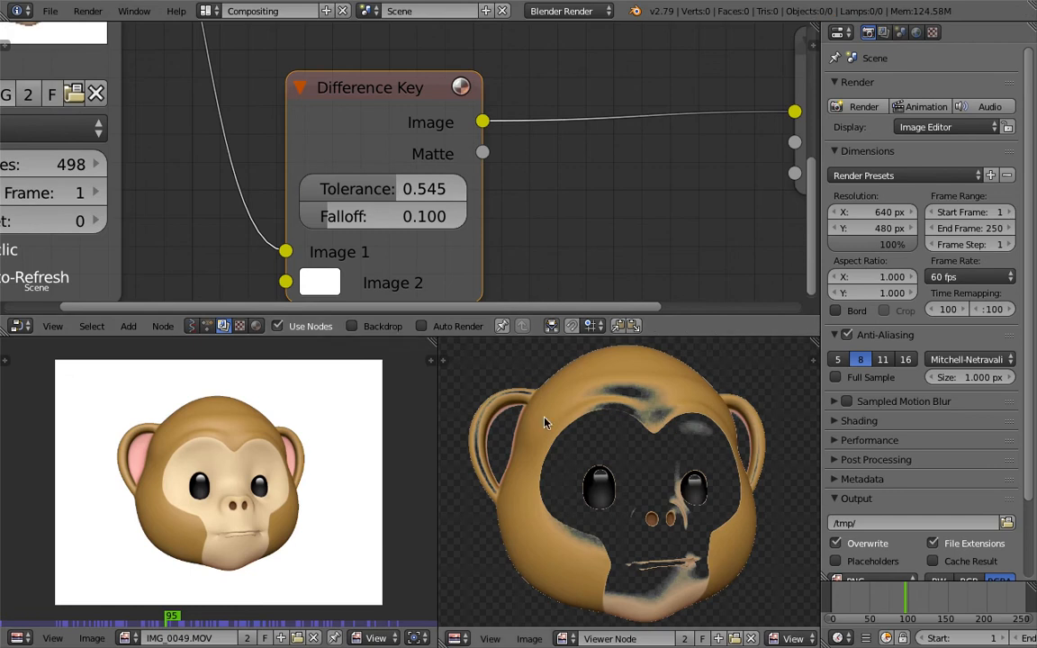
{"action": "left_click_drag", "start_coordinate": [409, 191], "coordinate": [394, 202]}
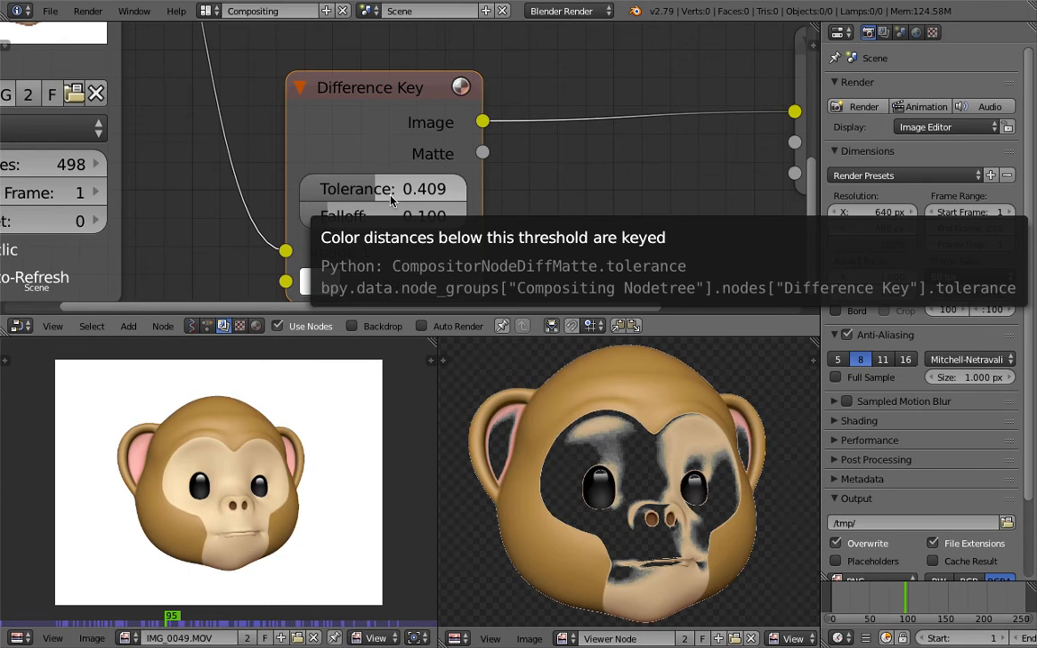
{"action": "left_click_drag", "start_coordinate": [382, 196], "coordinate": [343, 197]}
{"action": "left_click", "coordinate": [351, 177]}
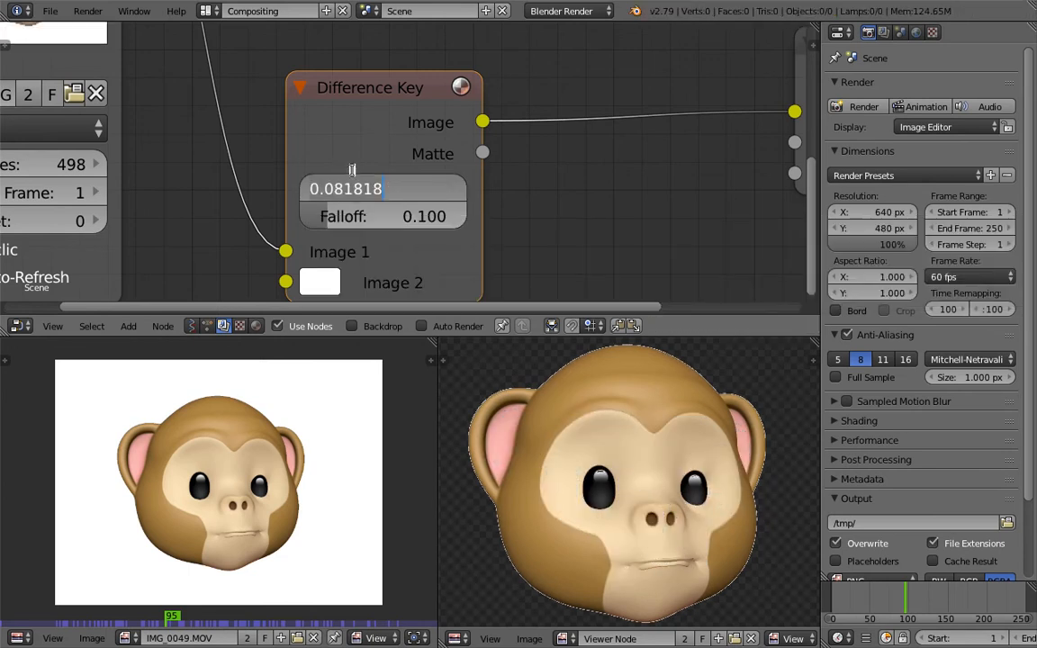
{"action": "key", "text": "Return"}
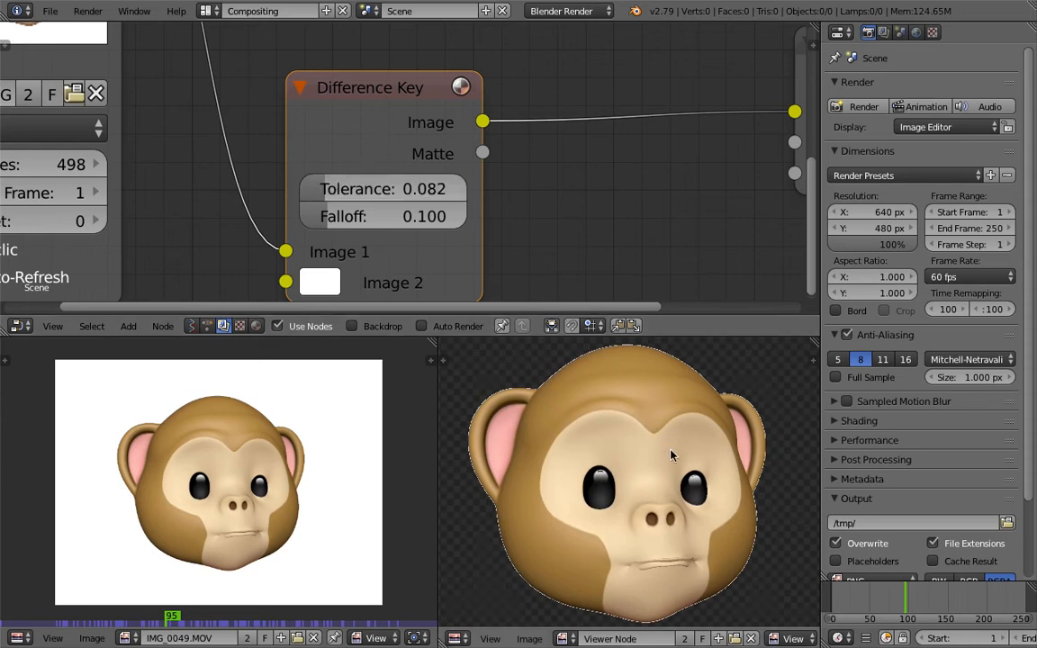
- Set the Difference Key node's Tolerance to 0.118 and its Falloff to 0.000
{"action": "scroll", "coordinate": [763, 515], "scroll_direction": "up", "scroll_amount": 3}
{"action": "scroll", "coordinate": [568, 486], "scroll_direction": "down", "scroll_amount": 2}
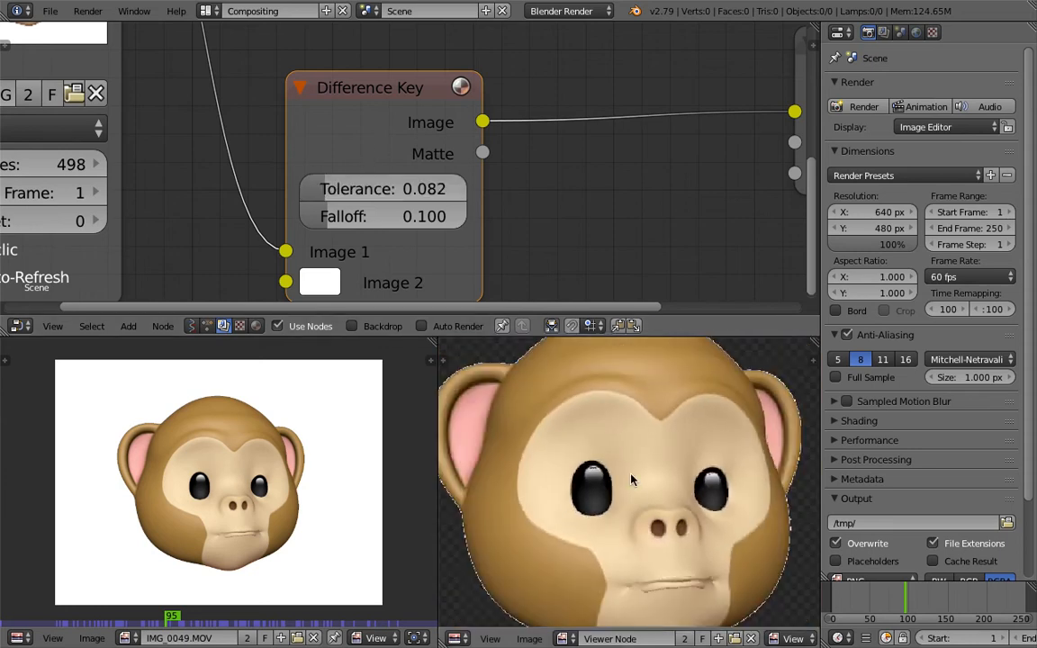
{"action": "left_click_drag", "start_coordinate": [387, 196], "coordinate": [391, 195]}
{"action": "mouse_move", "coordinate": [325, 215]}
{"action": "left_mouse_down"}
{"action": "mouse_move", "coordinate": [348, 216]}
{"action": "mouse_move", "coordinate": [308, 224]}
{"action": "left_mouse_up"}
{"action": "left_click", "coordinate": [329, 195]}
{"action": "key", "text": "Return"}
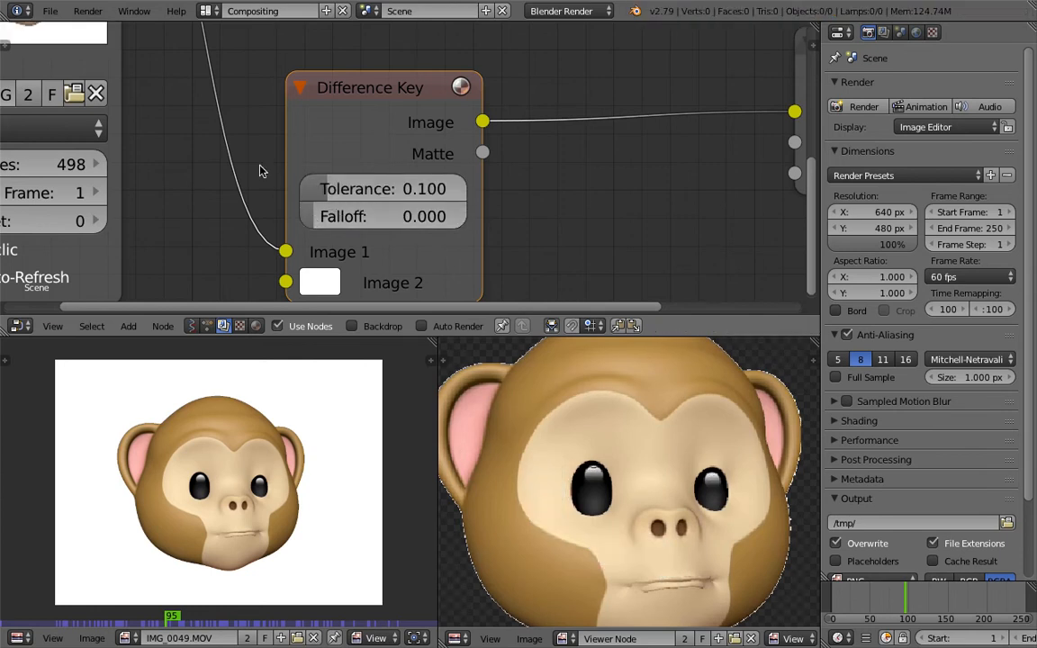
{"action": "left_click", "coordinate": [335, 188]}
{"action": "key", "text": "Return"}
{"action": "scroll", "coordinate": [360, 202], "scroll_direction": "down", "scroll_amount": 3}
{"action": "left_click_drag", "start_coordinate": [343, 184], "coordinate": [347, 183]}
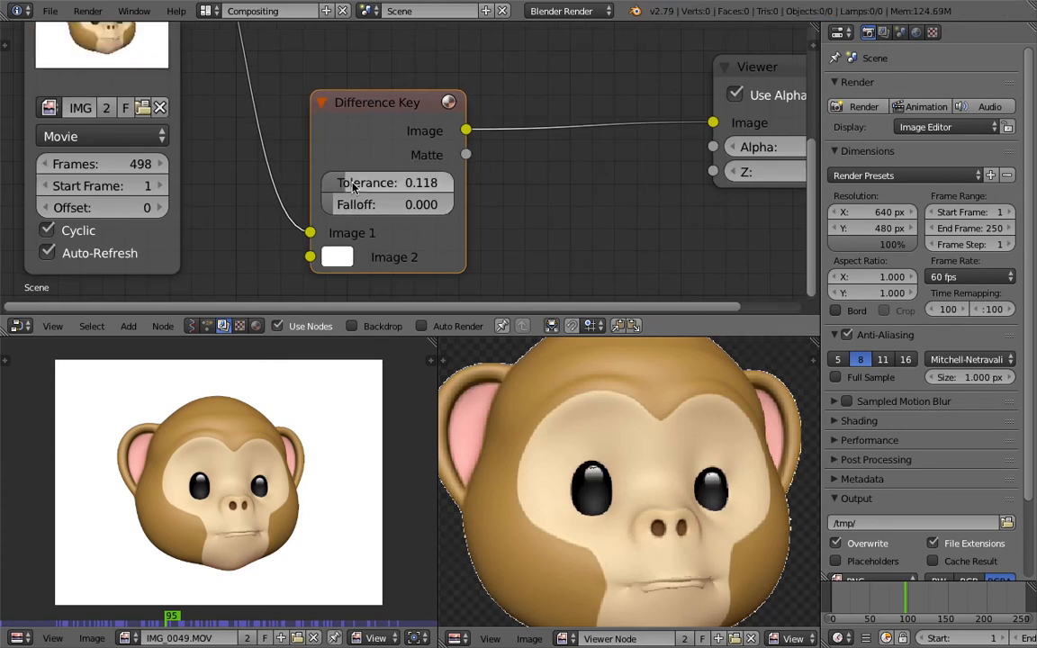
- Scrub the timeline to frame 141 and check the keyed monkey's edges in the viewer image
{"action": "scroll", "coordinate": [348, 184], "scroll_direction": "down", "scroll_amount": 2}
{"action": "scroll", "coordinate": [708, 538], "scroll_direction": "down", "scroll_amount": 2}
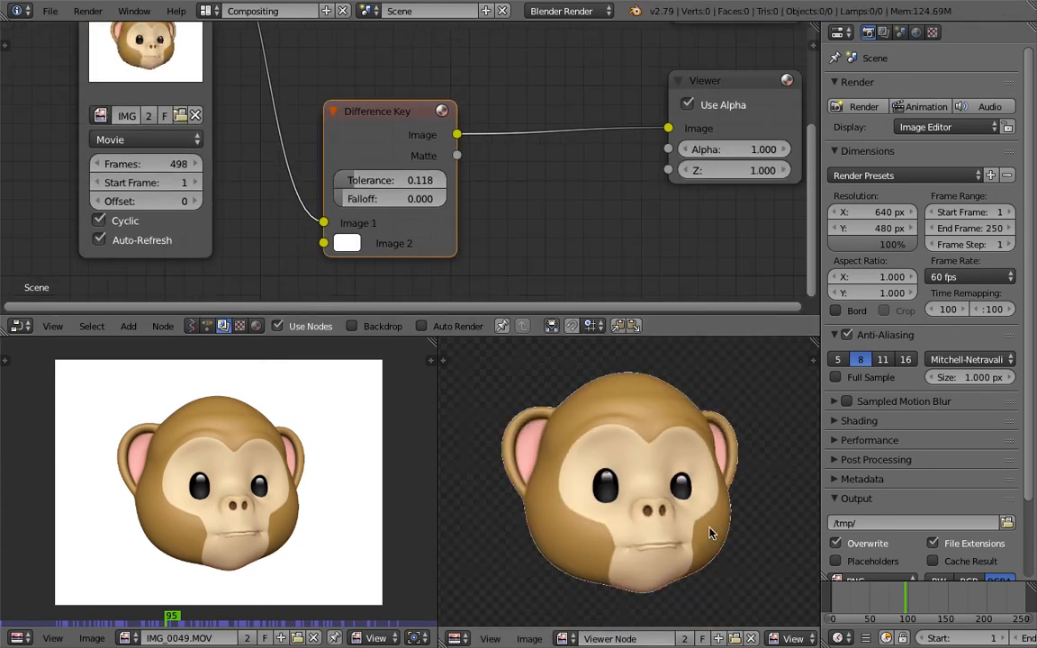
{"action": "left_click_drag", "start_coordinate": [908, 608], "coordinate": [939, 607]}
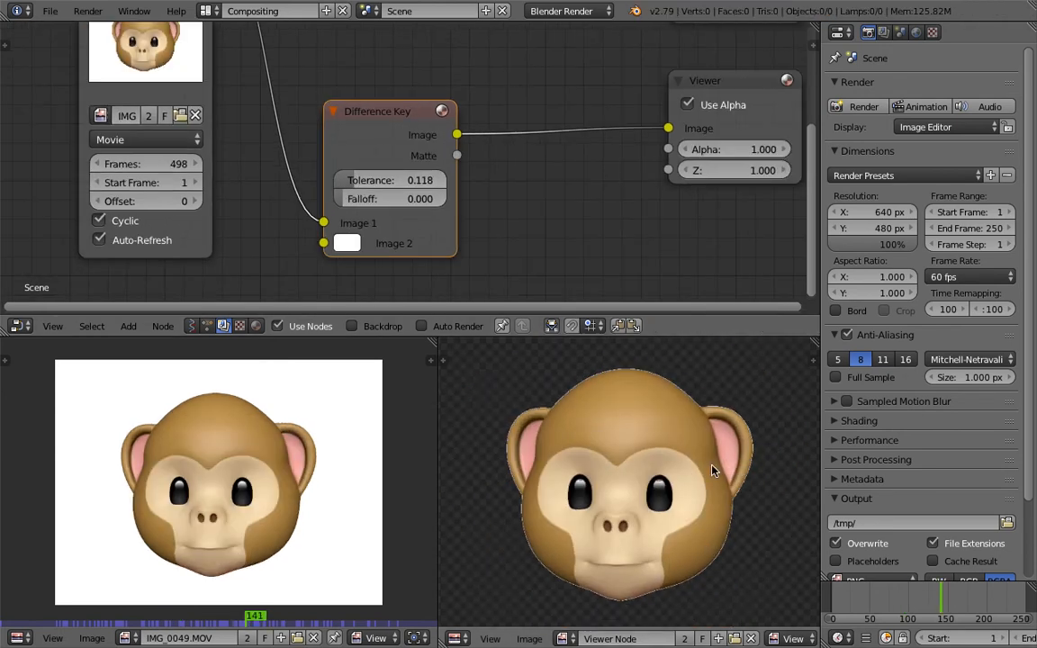
{"action": "middle_click_drag", "start_coordinate": [551, 236], "coordinate": [544, 225]}
{"action": "key", "text": "shift+a"}
{"action": "mouse_move", "coordinate": [527, 205]}
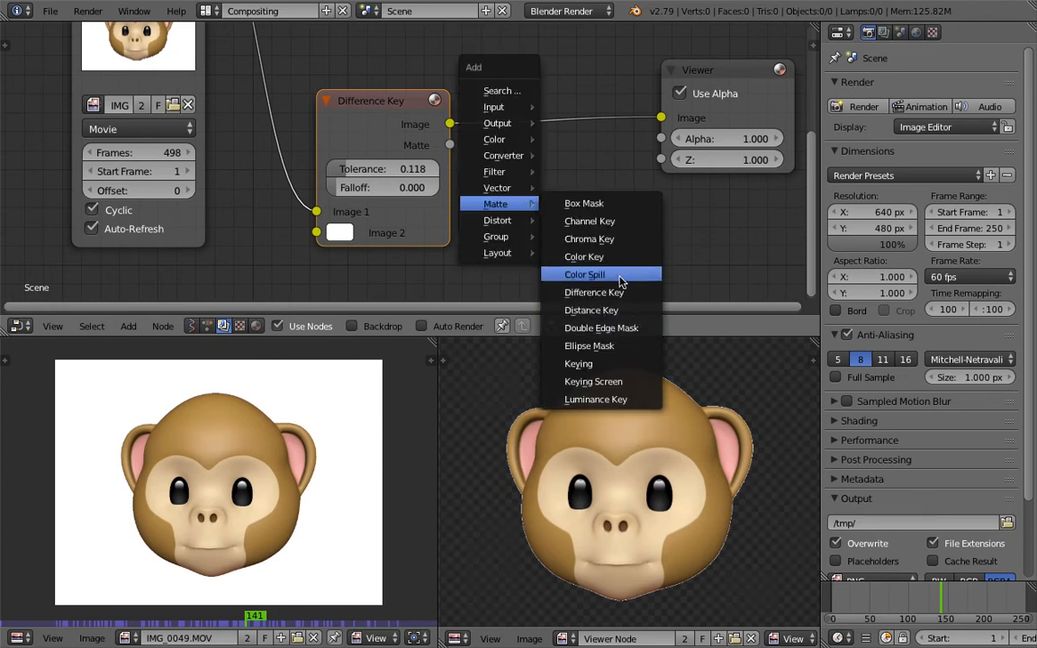
{"action": "scroll", "coordinate": [391, 80], "scroll_direction": "down", "scroll_amount": 2}
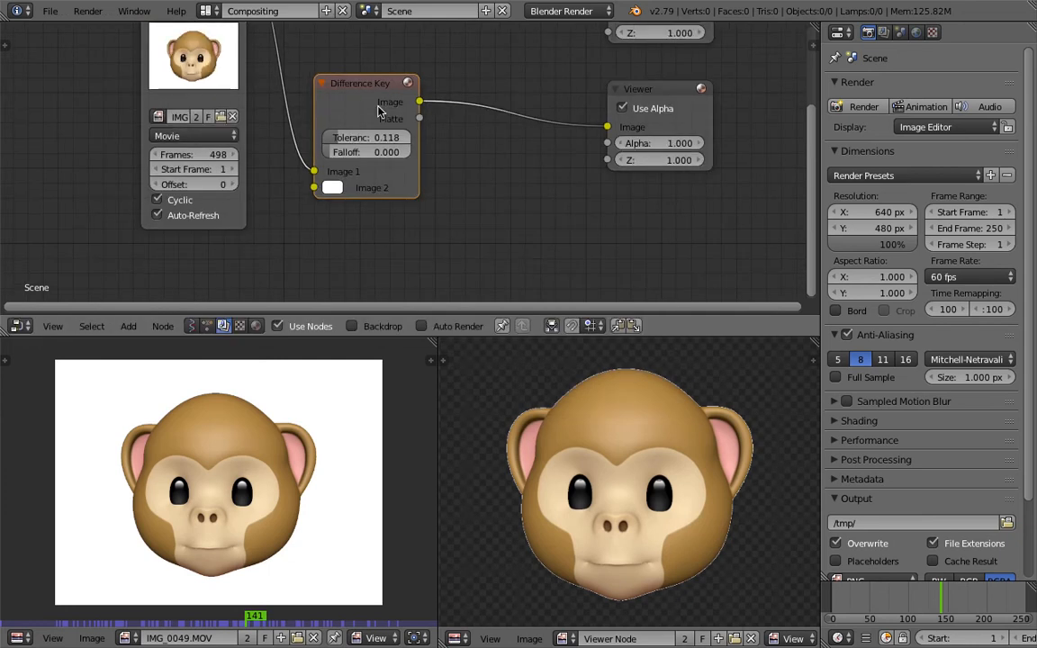
- Move the Difference Key node closer to the Image node to free space before the Viewer
{"action": "middle_click_drag", "start_coordinate": [391, 79], "coordinate": [364, 155]}
{"action": "left_click_drag", "start_coordinate": [364, 157], "coordinate": [334, 115]}
{"action": "middle_click_drag", "start_coordinate": [410, 194], "coordinate": [425, 164]}
{"action": "key", "text": "shift+a"}
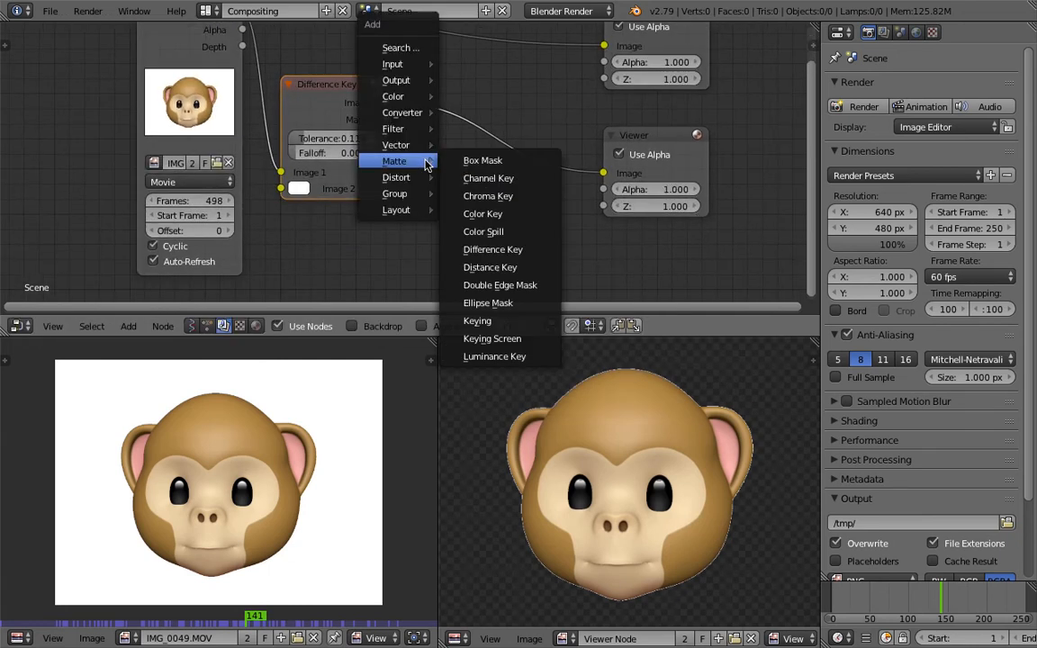
{"action": "left_click", "coordinate": [492, 219]}
{"action": "left_click", "coordinate": [410, 163]}
{"action": "middle_click_drag", "start_coordinate": [410, 162], "coordinate": [422, 169]}
{"action": "scroll", "coordinate": [422, 169], "scroll_direction": "down", "scroll_amount": 2}
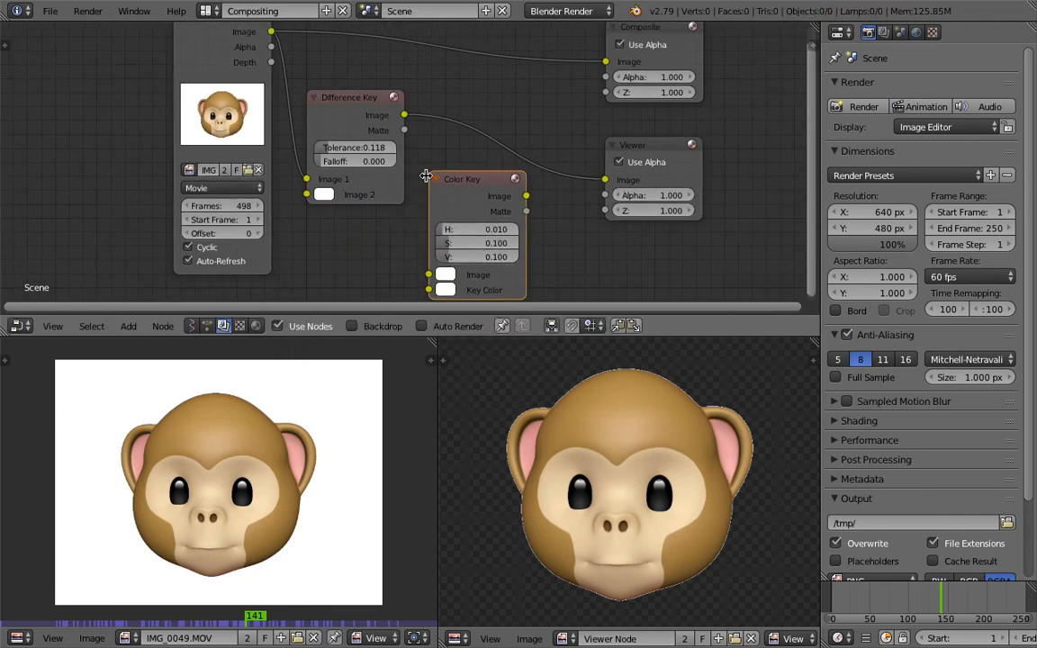
{"action": "key", "text": "x"}
- Add a Keying node between the Difference Key and Viewer nodes, and move the Image node farther from the Difference Key
{"action": "key", "text": "shift+a"}
{"action": "mouse_move", "coordinate": [470, 183]}
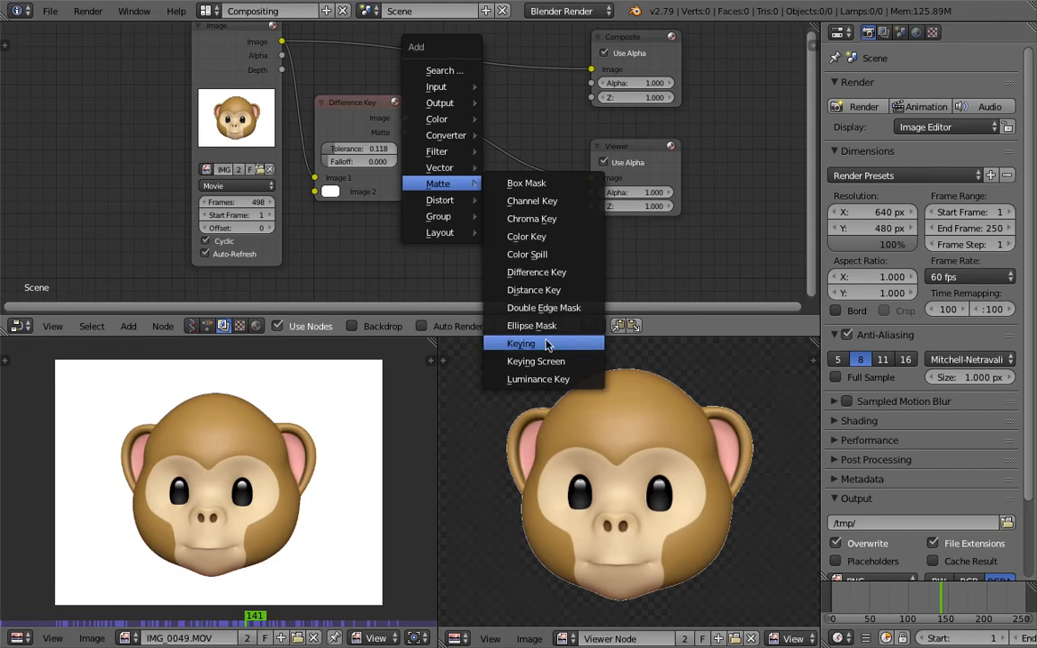
{"action": "left_click", "coordinate": [520, 343]}
{"action": "left_click", "coordinate": [436, 161]}
{"action": "scroll", "coordinate": [435, 160], "scroll_direction": "down", "scroll_amount": 2}
{"action": "middle_click_drag", "start_coordinate": [436, 160], "coordinate": [451, 157]}
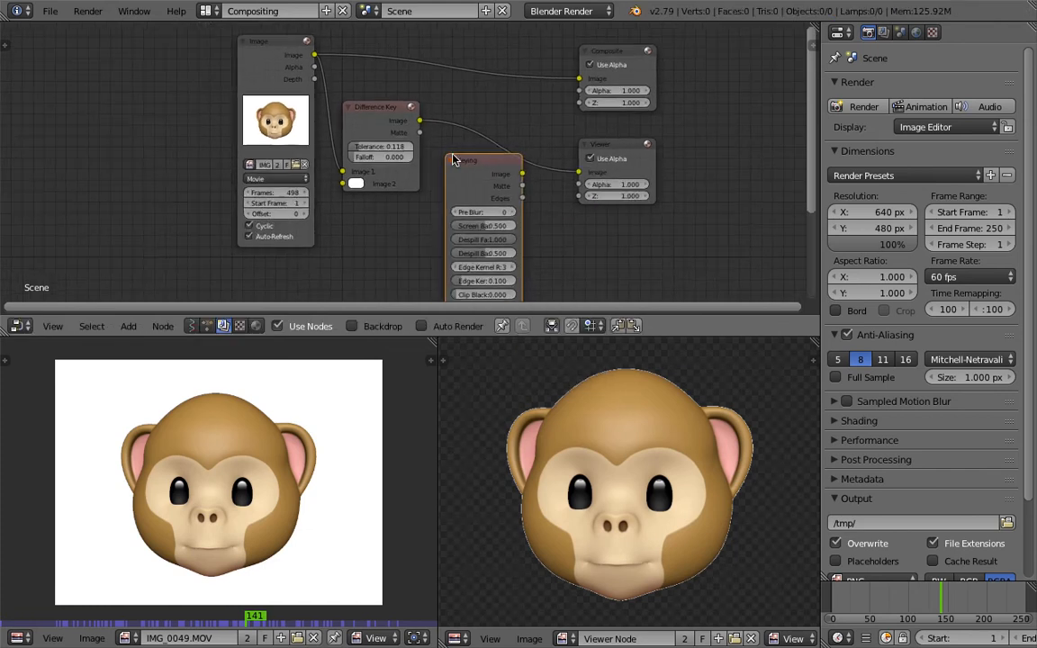
{"action": "left_click_drag", "start_coordinate": [303, 45], "coordinate": [237, 76]}
{"action": "scroll", "coordinate": [252, 87], "scroll_direction": "down", "scroll_amount": 2}
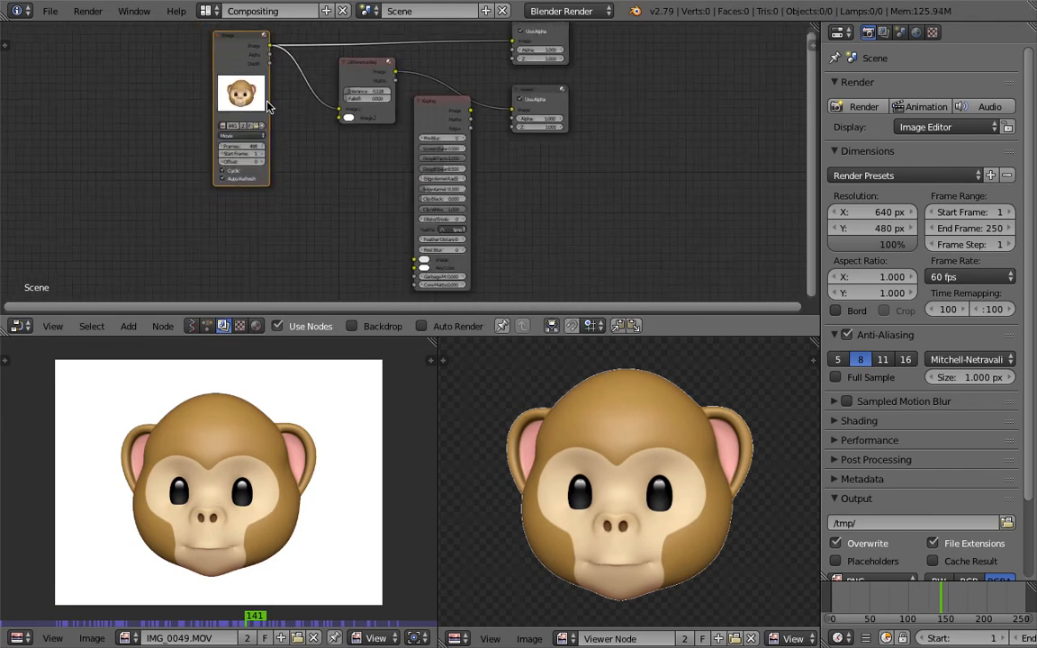
- Link the Image node to the Keying node's Image input and Keying to the Viewer, and move Difference Key out of the way
{"action": "left_click_drag", "start_coordinate": [280, 55], "coordinate": [422, 253]}
{"action": "scroll", "coordinate": [423, 243], "scroll_direction": "up", "scroll_amount": 1}
{"action": "left_click_drag", "start_coordinate": [439, 107], "coordinate": [457, 126]}
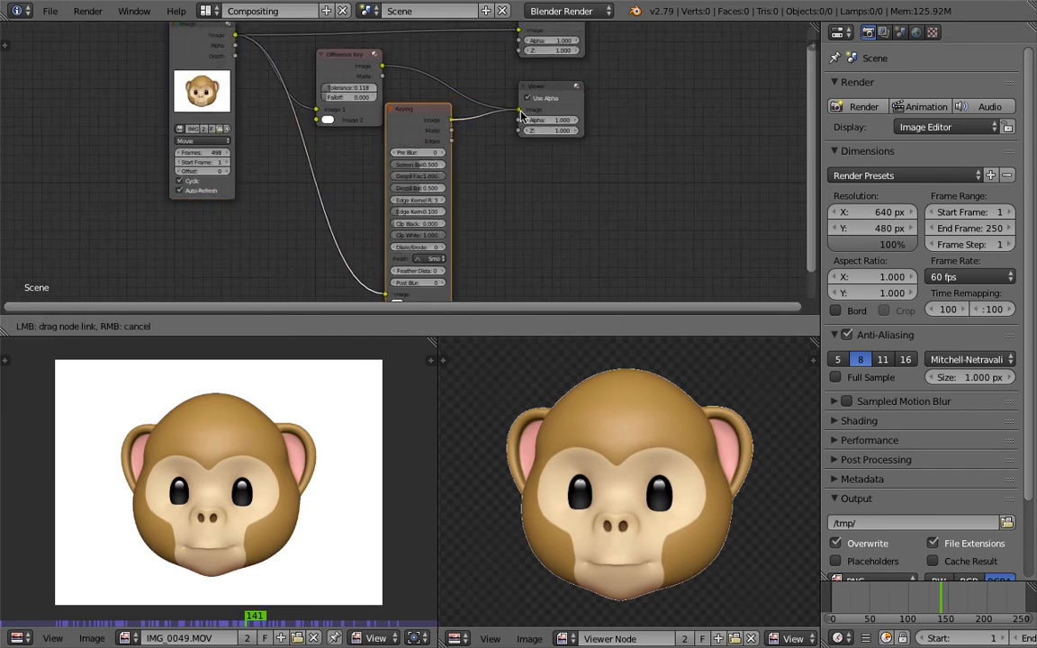
{"action": "left_click_drag", "start_coordinate": [521, 112], "coordinate": [520, 111]}
{"action": "left_click_drag", "start_coordinate": [358, 57], "coordinate": [313, 145]}
{"action": "left_click_drag", "start_coordinate": [404, 131], "coordinate": [391, 61]}
{"action": "scroll", "coordinate": [401, 81], "scroll_direction": "up", "scroll_amount": 1}
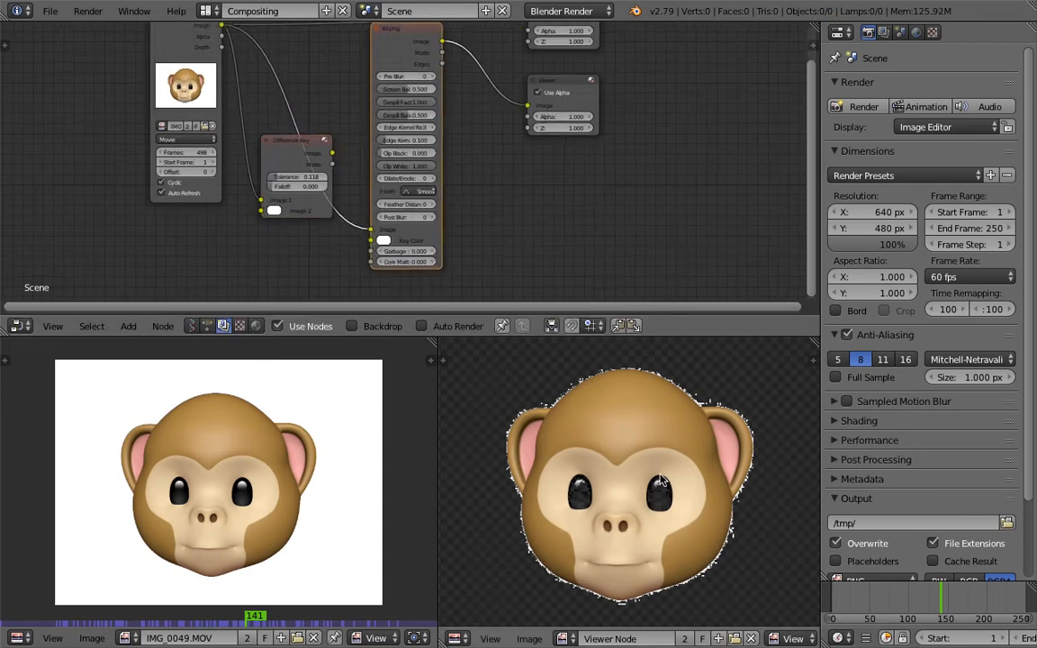
- Compare the eyes and edges of the keyed monkey in the viewer image with the original footage
{"action": "scroll", "coordinate": [660, 475], "scroll_direction": "up", "scroll_amount": 3}
{"action": "scroll", "coordinate": [664, 476], "scroll_direction": "down", "scroll_amount": 2}
{"action": "middle_click_drag", "start_coordinate": [484, 200], "coordinate": [502, 187]}
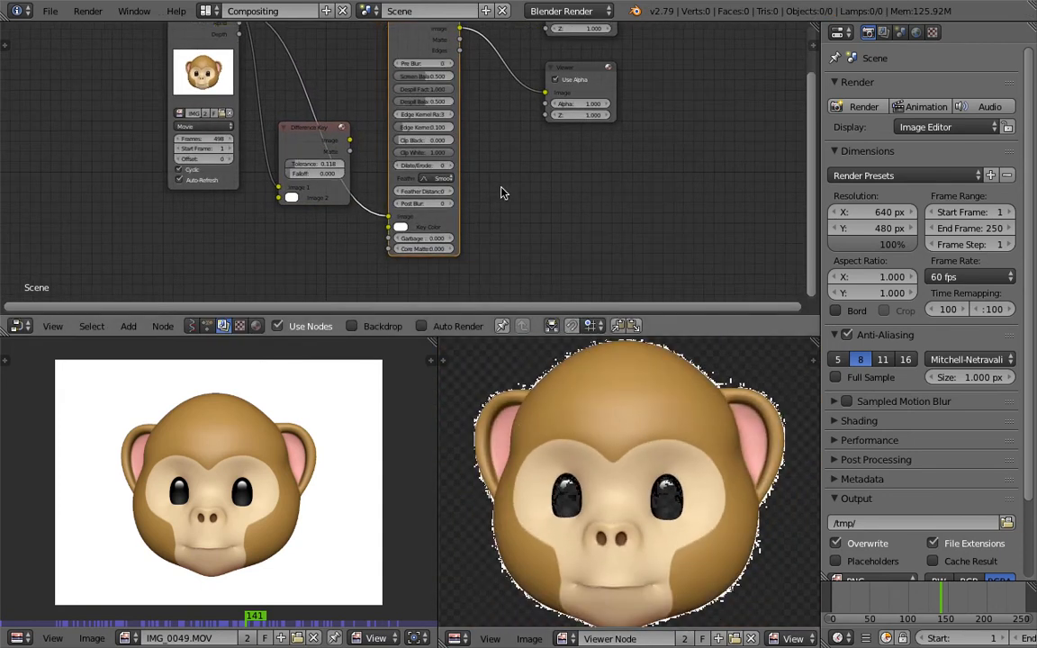
{"action": "scroll", "coordinate": [501, 193], "scroll_direction": "up", "scroll_amount": 1}
{"action": "scroll", "coordinate": [247, 424], "scroll_direction": "up", "scroll_amount": 3}
{"action": "scroll", "coordinate": [216, 454], "scroll_direction": "up", "scroll_amount": 1}
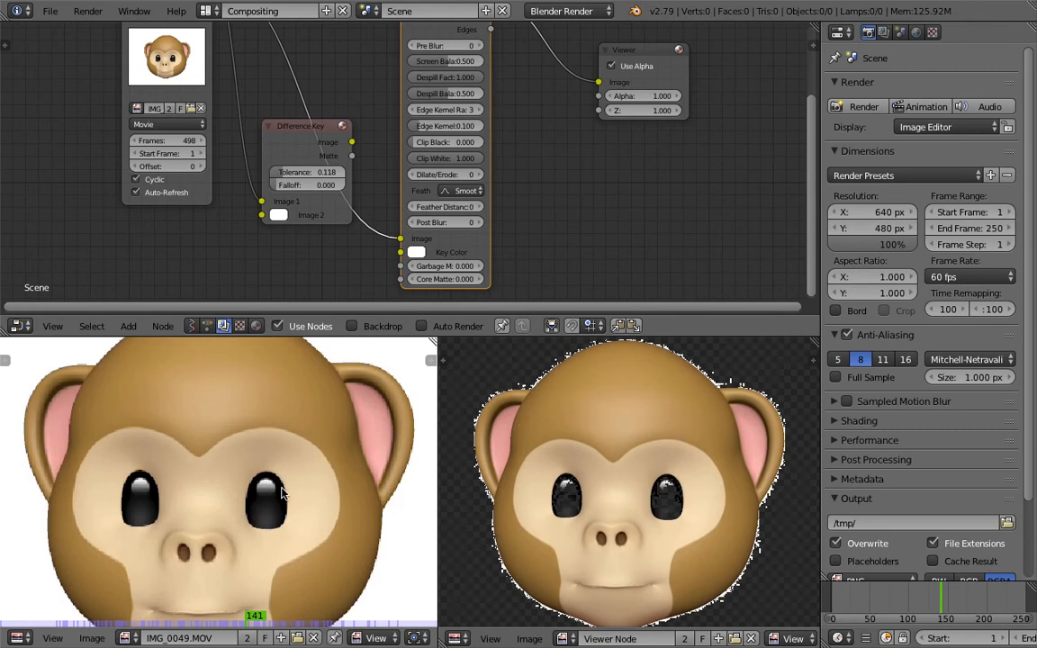
{"action": "scroll", "coordinate": [263, 465], "scroll_direction": "down", "scroll_amount": 1}
{"action": "scroll", "coordinate": [301, 521], "scroll_direction": "up", "scroll_amount": 1}
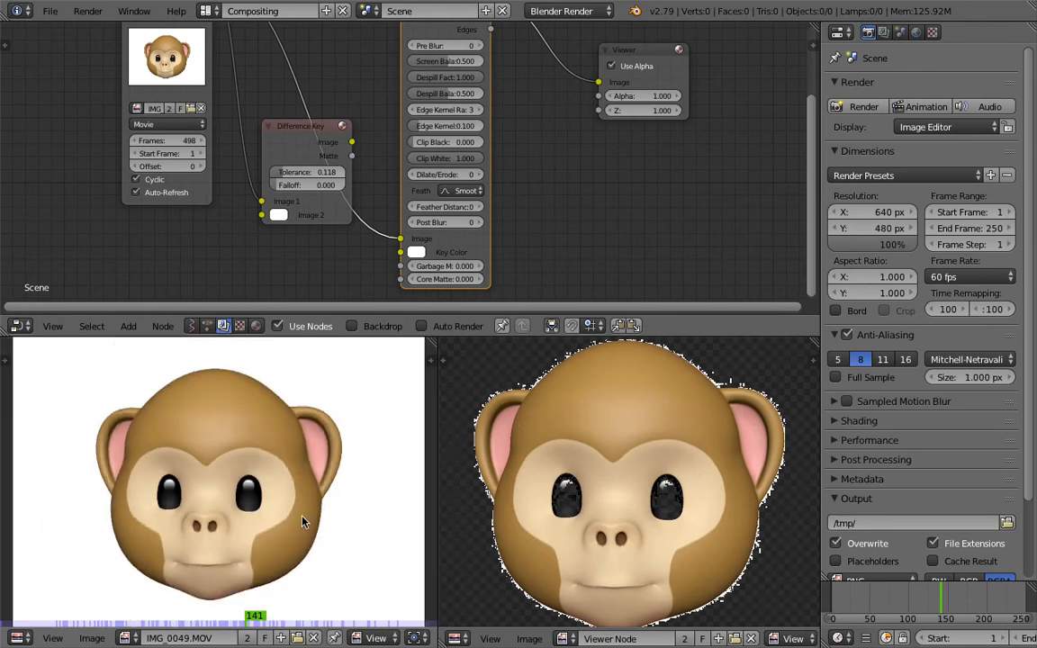
{"action": "scroll", "coordinate": [579, 526], "scroll_direction": "up", "scroll_amount": 3}
{"action": "scroll", "coordinate": [567, 511], "scroll_direction": "down", "scroll_amount": 3}
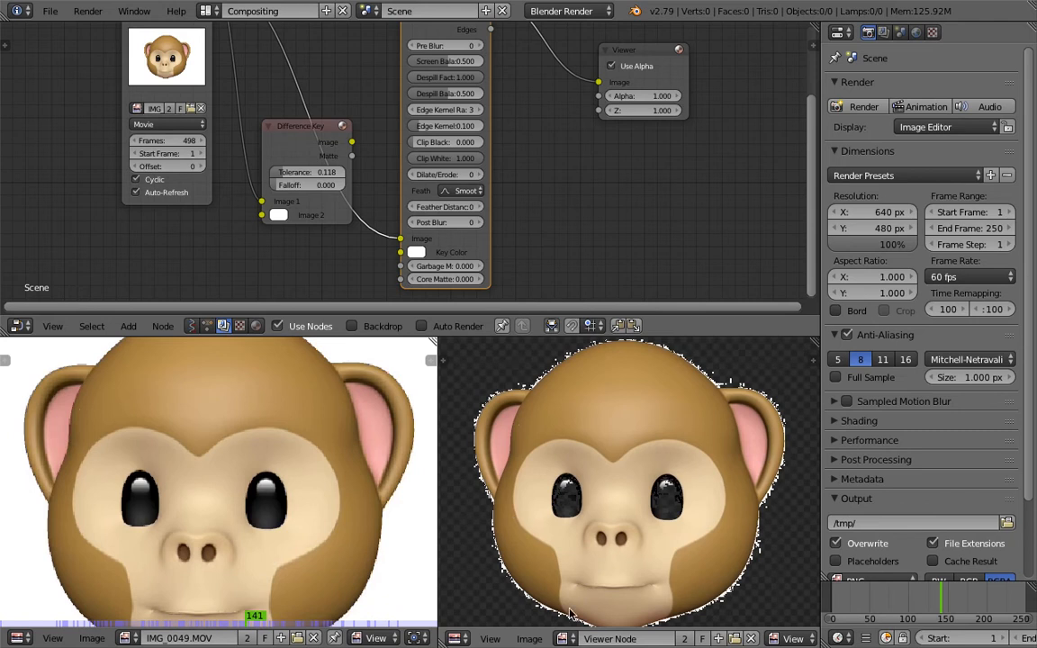
{"action": "scroll", "coordinate": [529, 178], "scroll_direction": "up", "scroll_amount": 3}
- Set the Keying node's Feather Distance to 2
{"action": "middle_click_drag", "start_coordinate": [530, 172], "coordinate": [505, 136]}
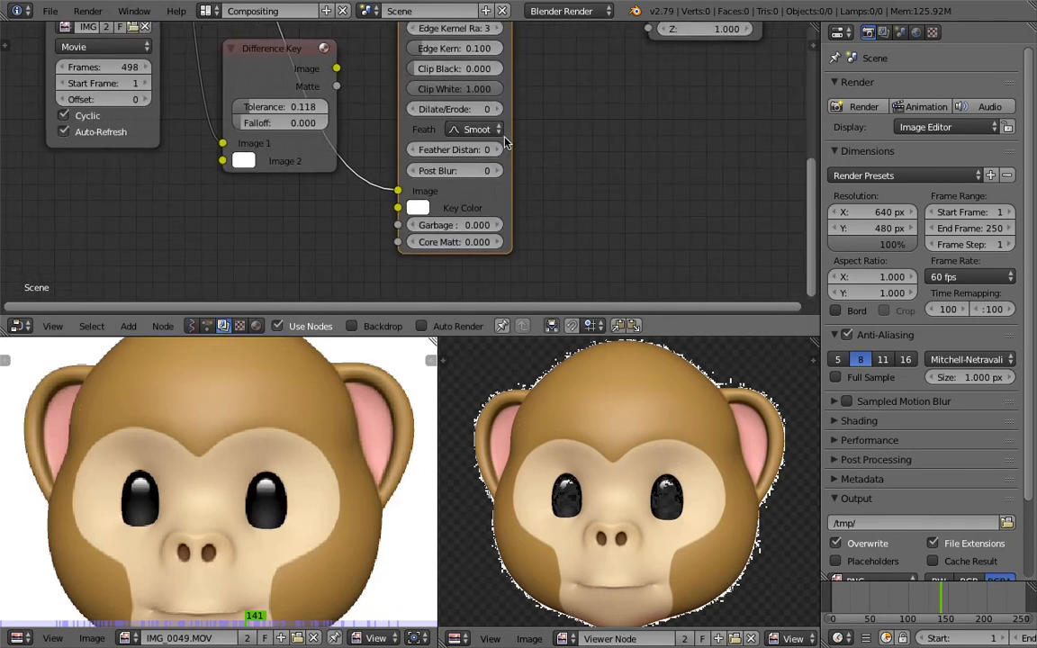
{"action": "scroll", "coordinate": [502, 144], "scroll_direction": "up", "scroll_amount": 1}
{"action": "left_click", "coordinate": [503, 148]}
{"action": "left_click", "coordinate": [503, 148]}
- Increase the Keying node's Post Blur to 15
{"action": "left_click", "coordinate": [505, 171]}
{"action": "left_click", "coordinate": [506, 172]}
{"action": "left_click", "coordinate": [506, 172]}
{"action": "left_click", "coordinate": [506, 172]}
{"action": "left_click", "coordinate": [506, 172]}
{"action": "left_click", "coordinate": [506, 172]}
{"action": "left_click", "coordinate": [506, 172]}
{"action": "left_click", "coordinate": [506, 172]}
{"action": "left_click", "coordinate": [506, 172]}
{"action": "middle_click_drag", "start_coordinate": [548, 206], "coordinate": [551, 197]}
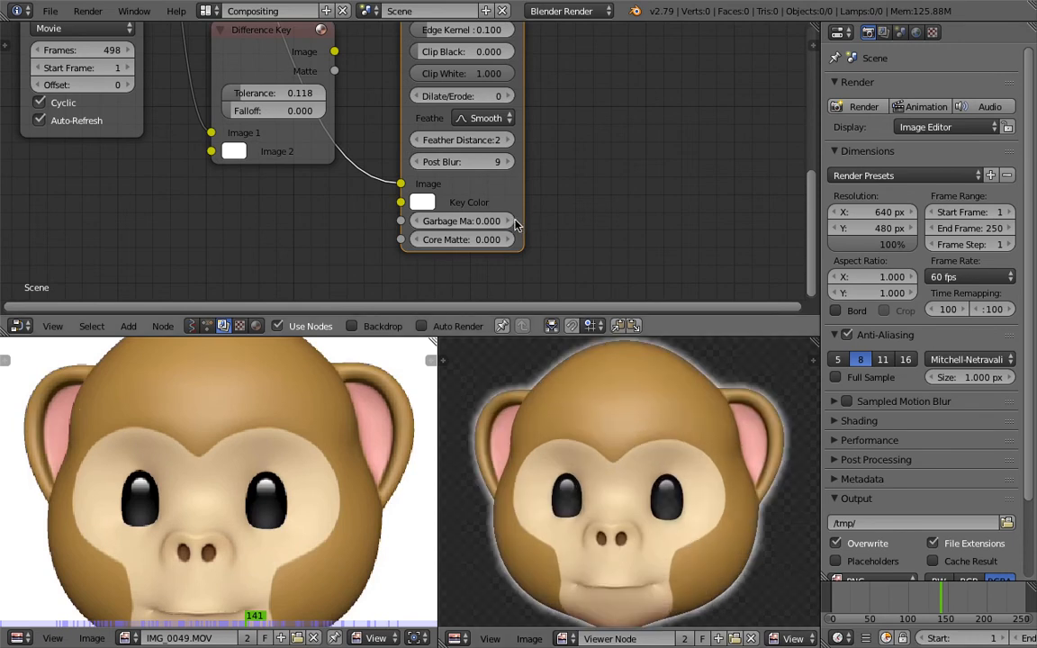
{"action": "left_click", "coordinate": [509, 162]}
{"action": "left_click", "coordinate": [509, 162]}
{"action": "left_click", "coordinate": [510, 162]}
{"action": "left_click", "coordinate": [510, 162]}
{"action": "left_click", "coordinate": [509, 162]}
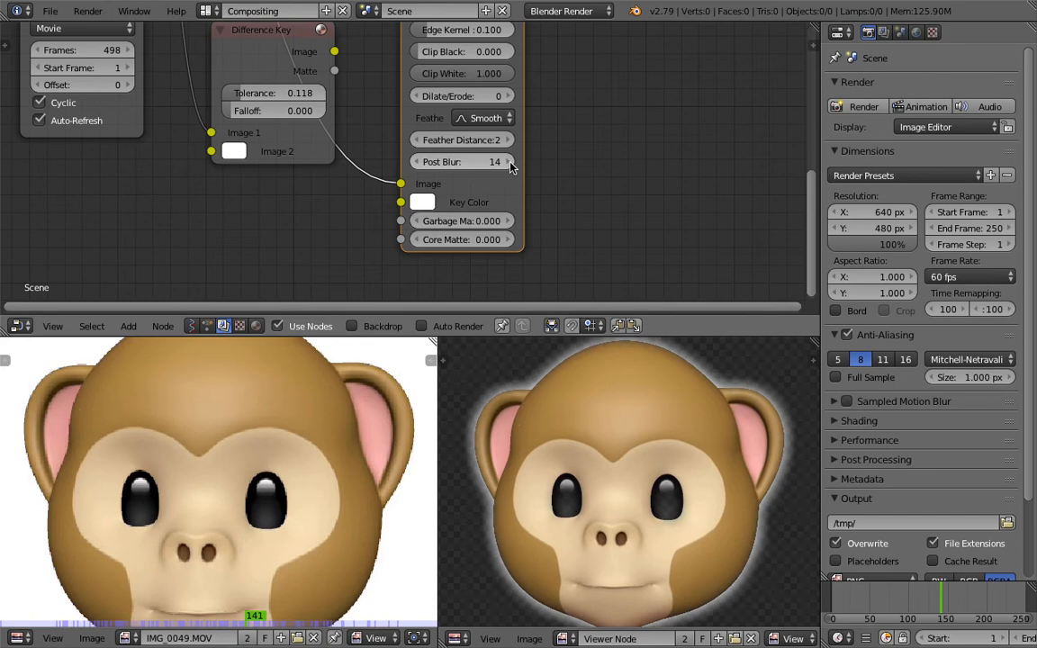
{"action": "left_click", "coordinate": [509, 162]}
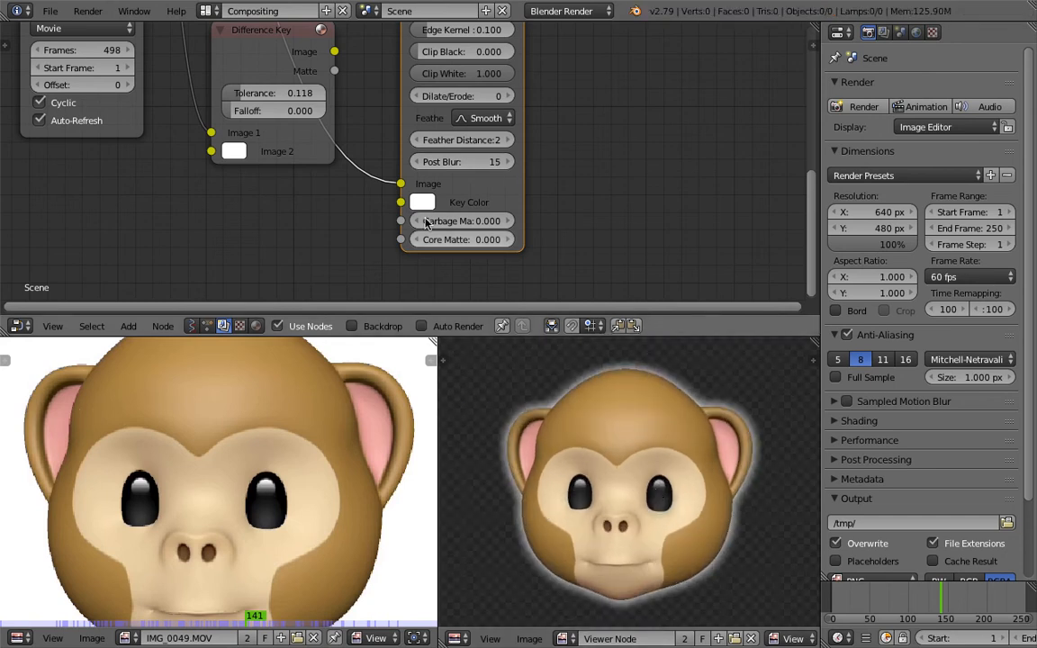
- Widen the Keying node so its setting names are readable, and move the Difference Key node up beside the Image node
{"action": "middle_click_drag", "start_coordinate": [468, 78], "coordinate": [464, 159]}
{"action": "scroll", "coordinate": [464, 159], "scroll_direction": "down", "scroll_amount": 2}
{"action": "middle_click_drag", "start_coordinate": [475, 213], "coordinate": [481, 267]}
{"action": "left_click_drag", "start_coordinate": [408, 146], "coordinate": [378, 146]}
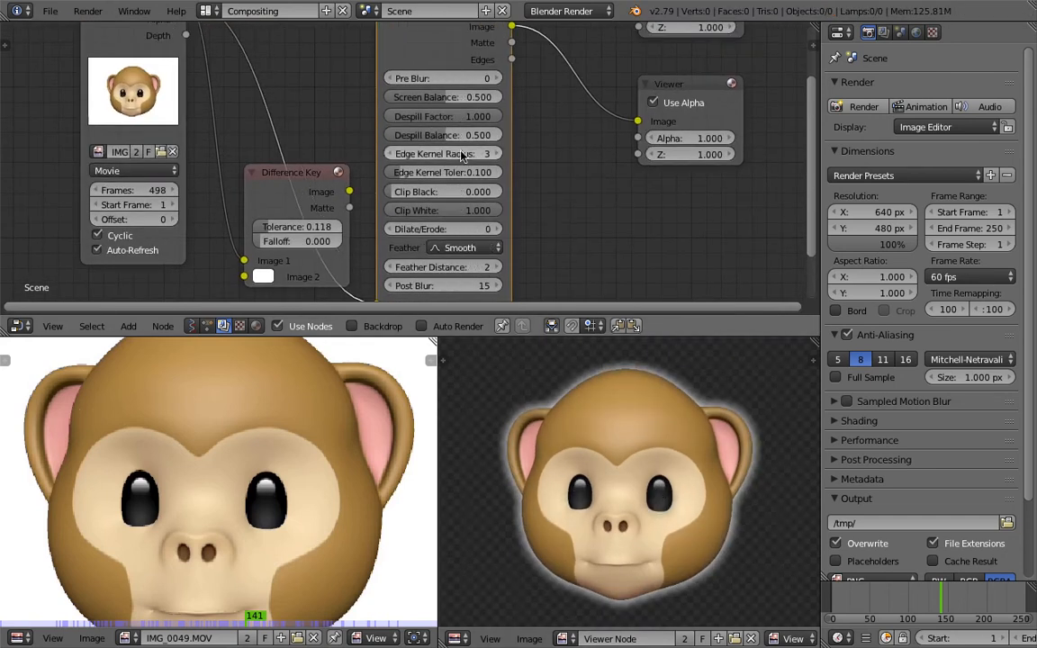
{"action": "left_click_drag", "start_coordinate": [510, 156], "coordinate": [538, 155]}
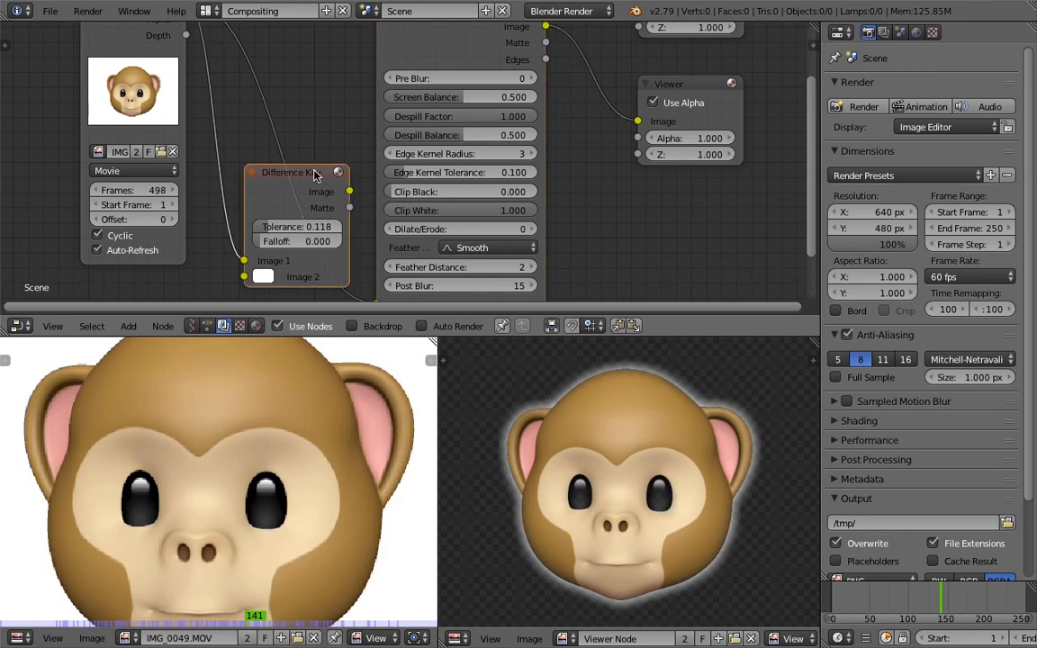
{"action": "left_click_drag", "start_coordinate": [288, 172], "coordinate": [284, 84]}
- Scrub the timeline to frame 143 and check the softened edges of the keyed monkey in the viewer image
{"action": "scroll", "coordinate": [295, 431], "scroll_direction": "down", "scroll_amount": 2}
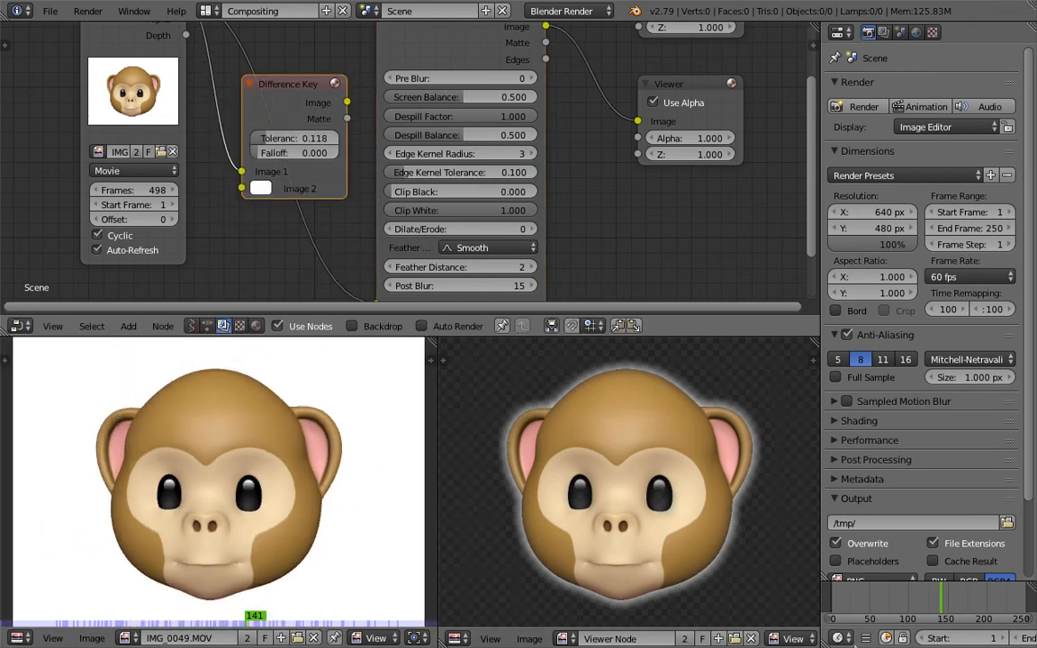
{"action": "left_click_drag", "start_coordinate": [857, 607], "coordinate": [942, 608]}
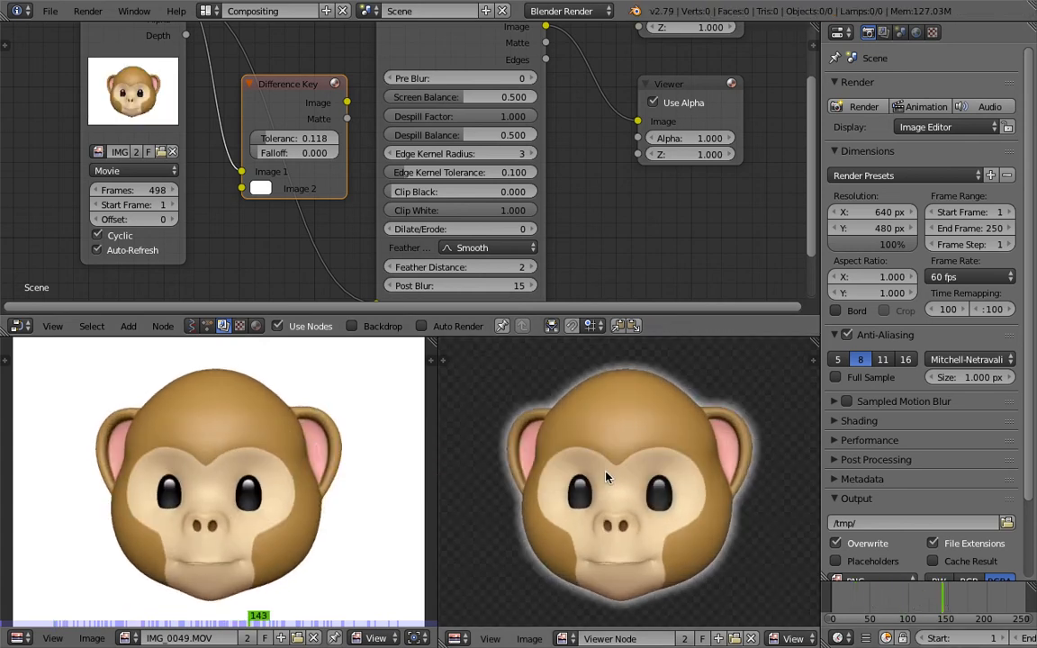
{"action": "scroll", "coordinate": [691, 421], "scroll_direction": "down", "scroll_amount": 1}
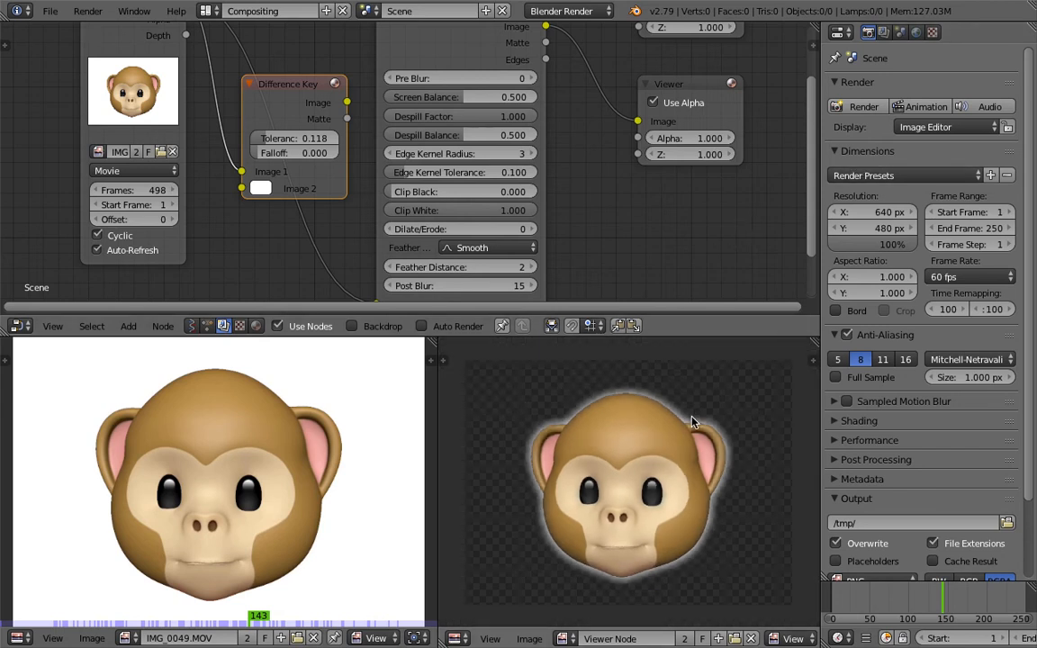
{"action": "key", "text": "Home"}
{"action": "scroll", "coordinate": [187, 201], "scroll_direction": "up", "scroll_amount": 1}
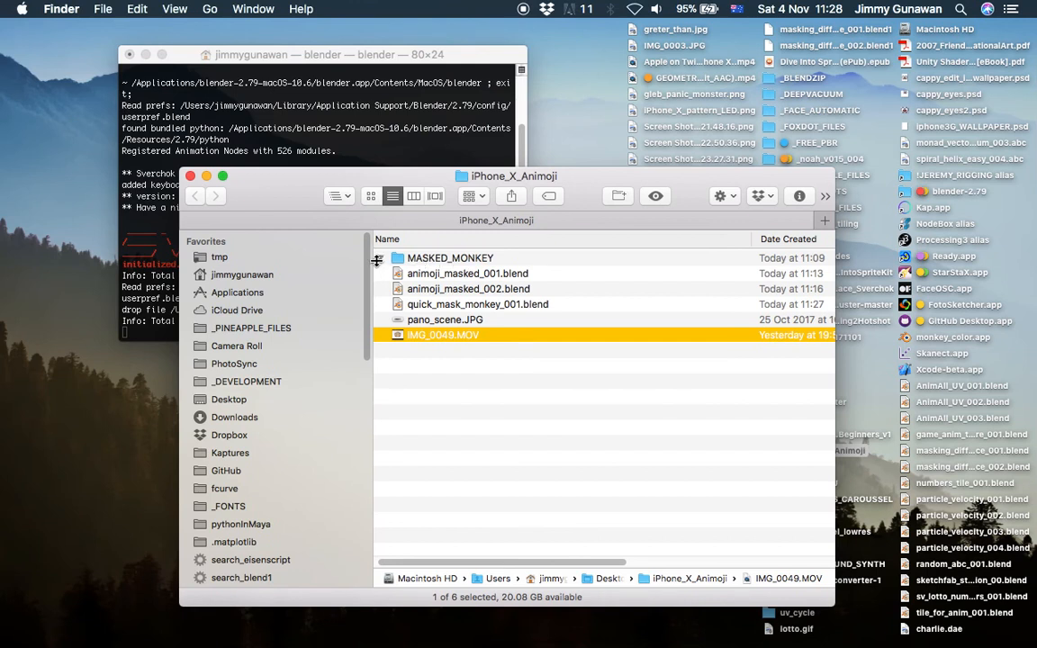
- In Finder, expand the MASKED_MONKEY folder and preview the rendered frames 0002.png to 0011.png
{"action": "left_click", "coordinate": [378, 260]}
{"action": "left_click", "coordinate": [379, 260]}
{"action": "left_click", "coordinate": [379, 259]}
{"action": "left_click_drag", "start_coordinate": [412, 288], "coordinate": [499, 427]}
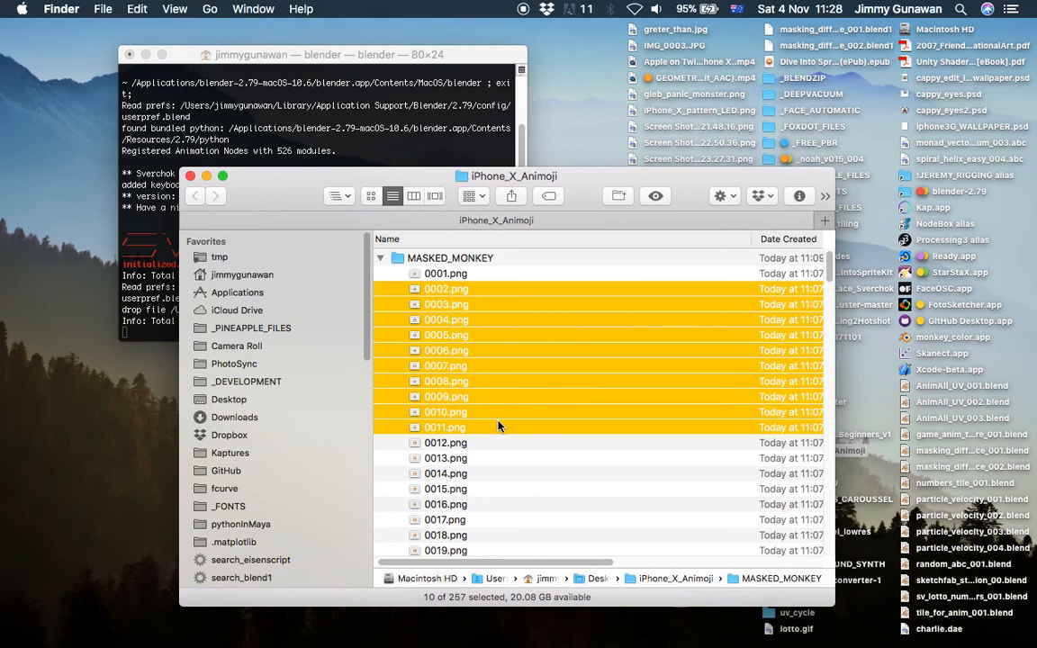
{"action": "key", "text": "space"}
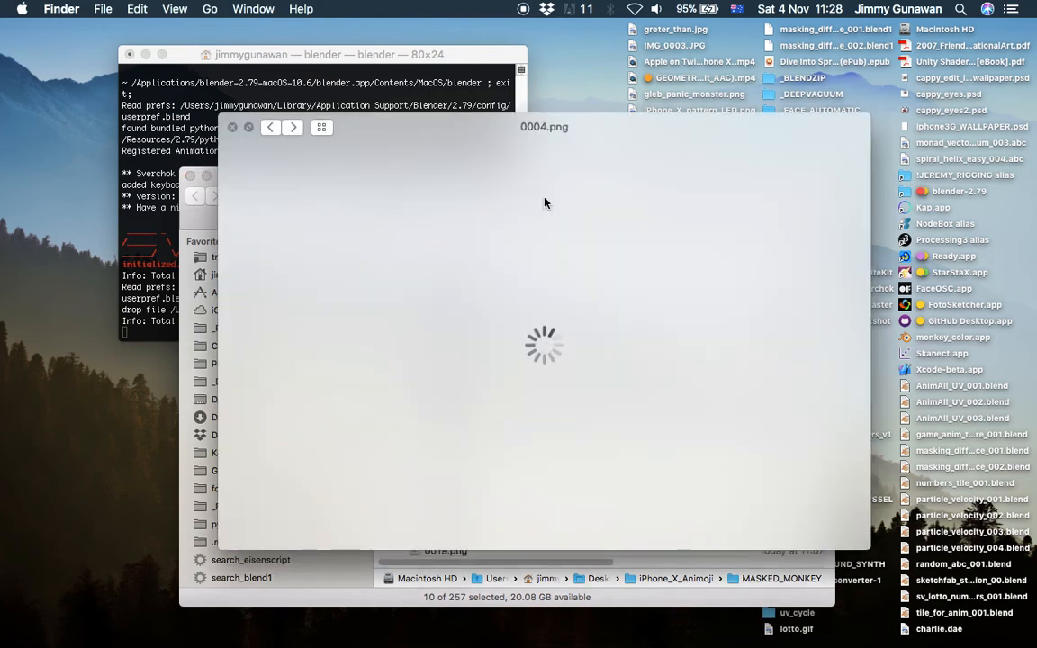
{"action": "key", "text": "space"}
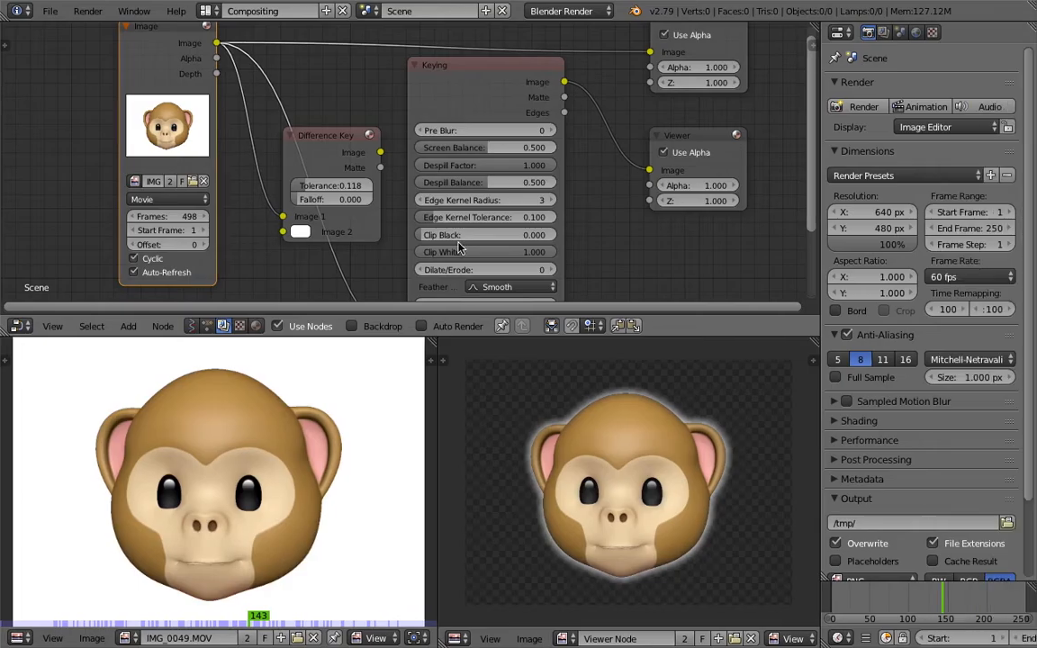
- Back in Blender, start a new file and delete all the default objects from the scene
{"action": "left_click", "coordinate": [50, 11]}
{"action": "left_click", "coordinate": [65, 31]}
{"action": "left_click", "coordinate": [81, 41]}
{"action": "key", "text": "a"}
{"action": "key", "text": "a"}
{"action": "key", "text": "Delete"}
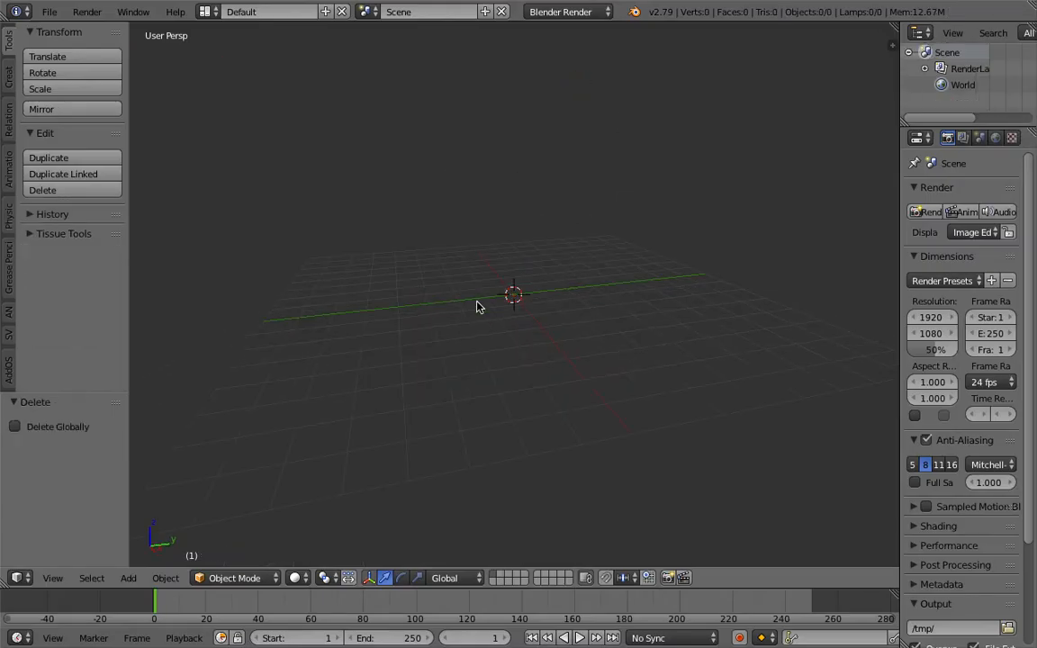
- Open the Images as Planes import, set the material to Shadeless and enable Animate Image Sequences
{"action": "left_click", "coordinate": [50, 11]}
{"action": "mouse_move", "coordinate": [74, 320]}
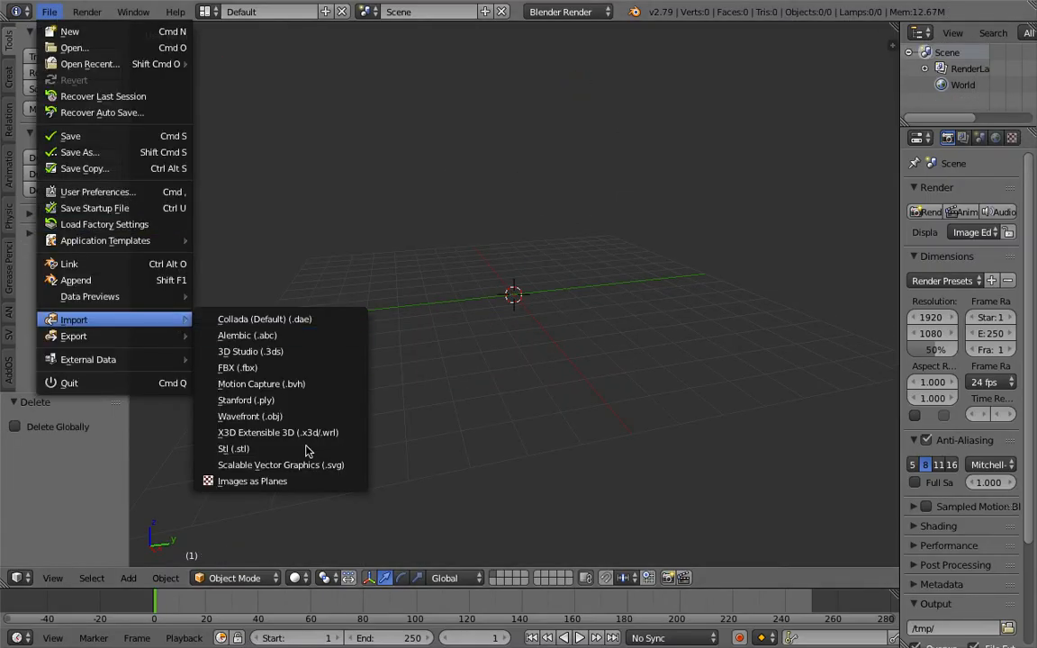
{"action": "left_click", "coordinate": [296, 480]}
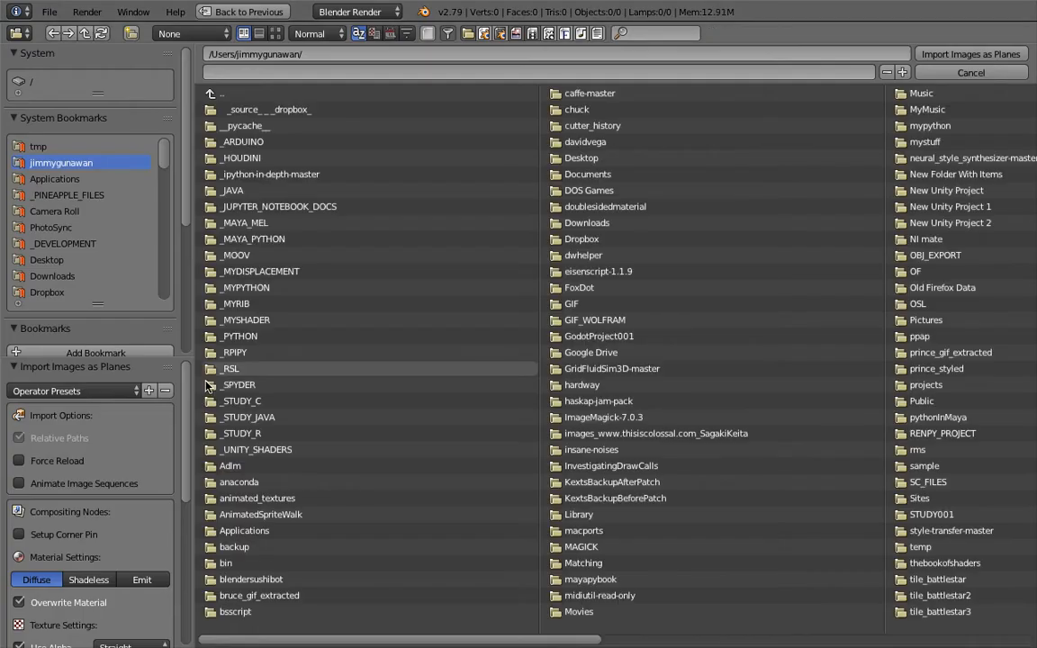
{"action": "left_click", "coordinate": [100, 584]}
{"action": "scroll", "coordinate": [112, 513], "scroll_direction": "down", "scroll_amount": 3}
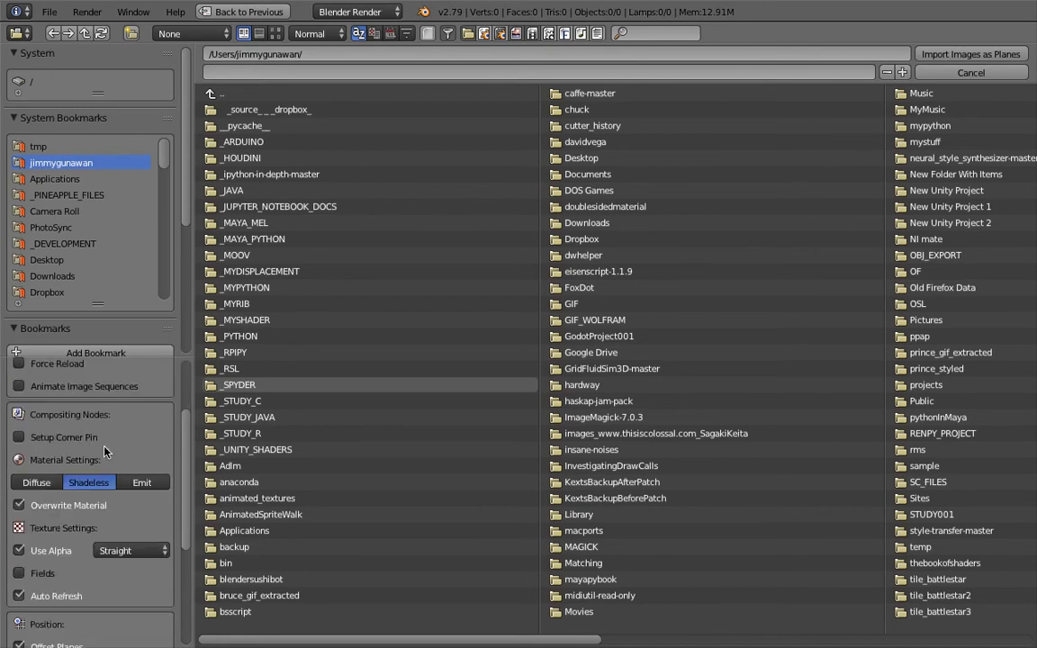
{"action": "scroll", "coordinate": [110, 432], "scroll_direction": "up", "scroll_amount": 2}
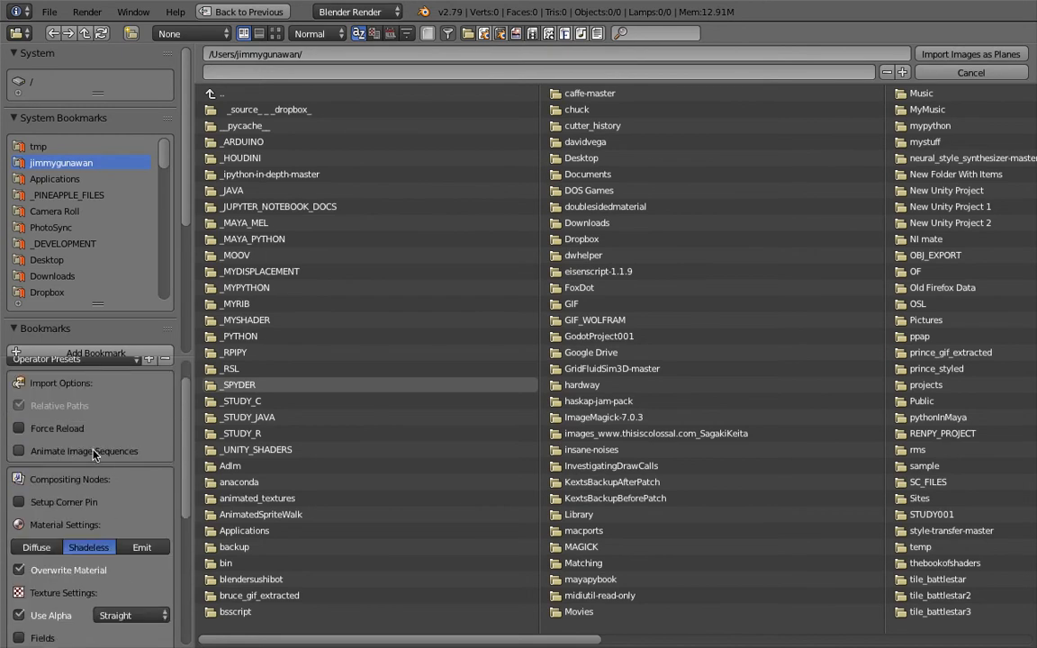
{"action": "left_click", "coordinate": [106, 453]}
{"action": "scroll", "coordinate": [133, 479], "scroll_direction": "down", "scroll_amount": 4}
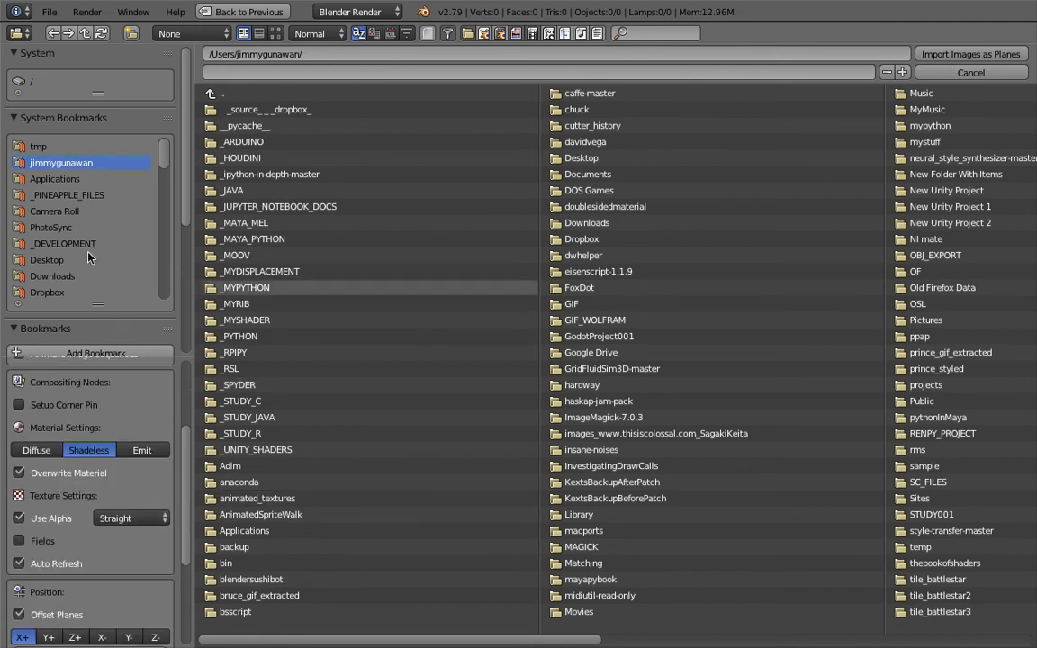
- Select all PNG frames in Desktop/iPhone_X_Animoji/MASKED_MONKEY and import them as a plane
{"action": "left_click", "coordinate": [47, 259]}
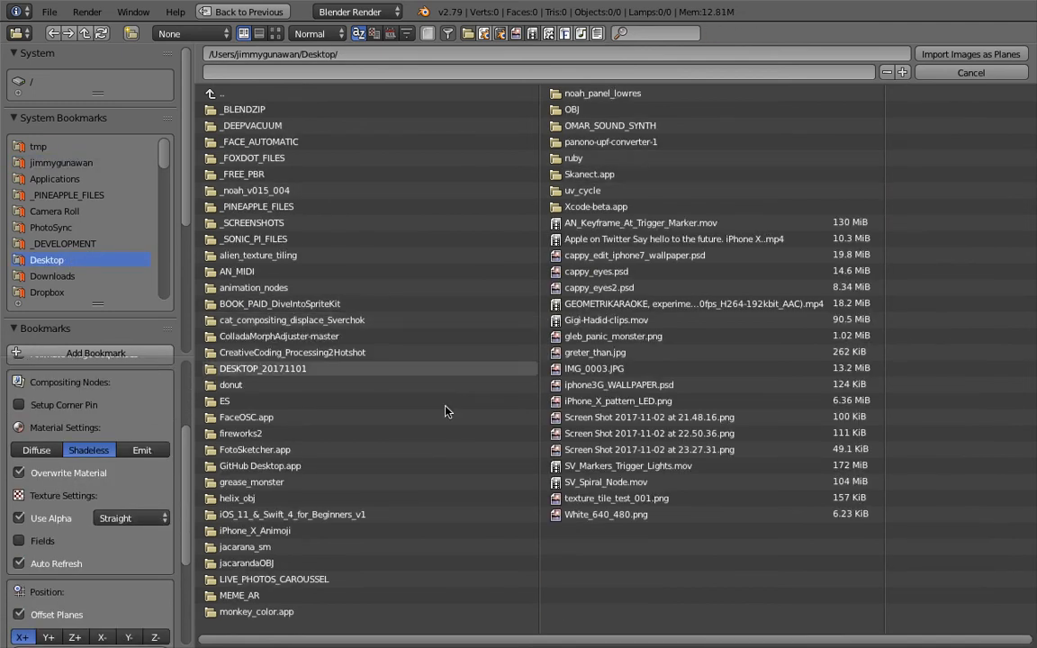
{"action": "left_click", "coordinate": [300, 534]}
{"action": "left_click", "coordinate": [284, 109]}
{"action": "key", "text": "a"}
{"action": "key", "text": "a"}
{"action": "key", "text": "a"}
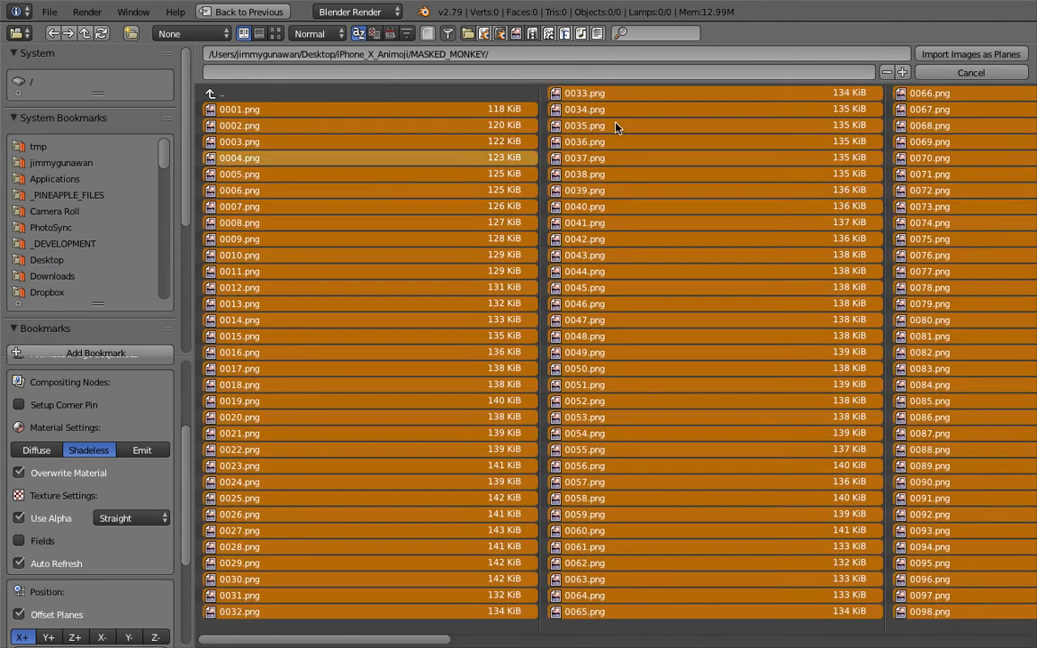
{"action": "left_click", "coordinate": [945, 57]}
- Switch the viewport to Material shading to display the monkey texture on the imported plane
{"action": "middle_click_drag", "start_coordinate": [460, 266], "coordinate": [603, 343]}
{"action": "middle_click_drag", "start_coordinate": [521, 310], "coordinate": [588, 324]}
{"action": "scroll", "coordinate": [588, 324], "scroll_direction": "up", "scroll_amount": 2}
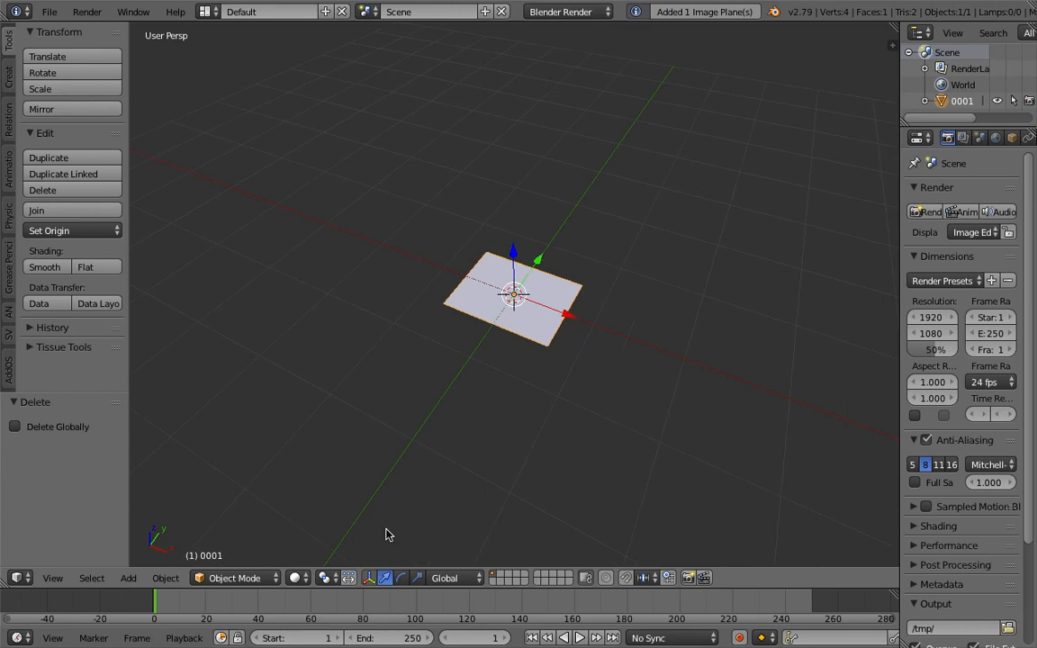
{"action": "left_click", "coordinate": [311, 577]}
{"action": "left_click", "coordinate": [319, 503]}
{"action": "middle_click_drag", "start_coordinate": [353, 376], "coordinate": [329, 577]}
{"action": "left_click", "coordinate": [299, 577]}
{"action": "left_click", "coordinate": [316, 486]}
- Scrub through the animation and inspect the monkey plane's transparency and edges up close and from several angles
{"action": "left_click_drag", "start_coordinate": [185, 605], "coordinate": [609, 598]}
{"action": "middle_click_drag", "start_coordinate": [567, 328], "coordinate": [628, 363]}
{"action": "scroll", "coordinate": [627, 363], "scroll_direction": "up", "scroll_amount": 3}
{"action": "key", "text": "a"}
{"action": "key", "text": "a"}
{"action": "scroll", "coordinate": [599, 333], "scroll_direction": "up", "scroll_amount": 8}
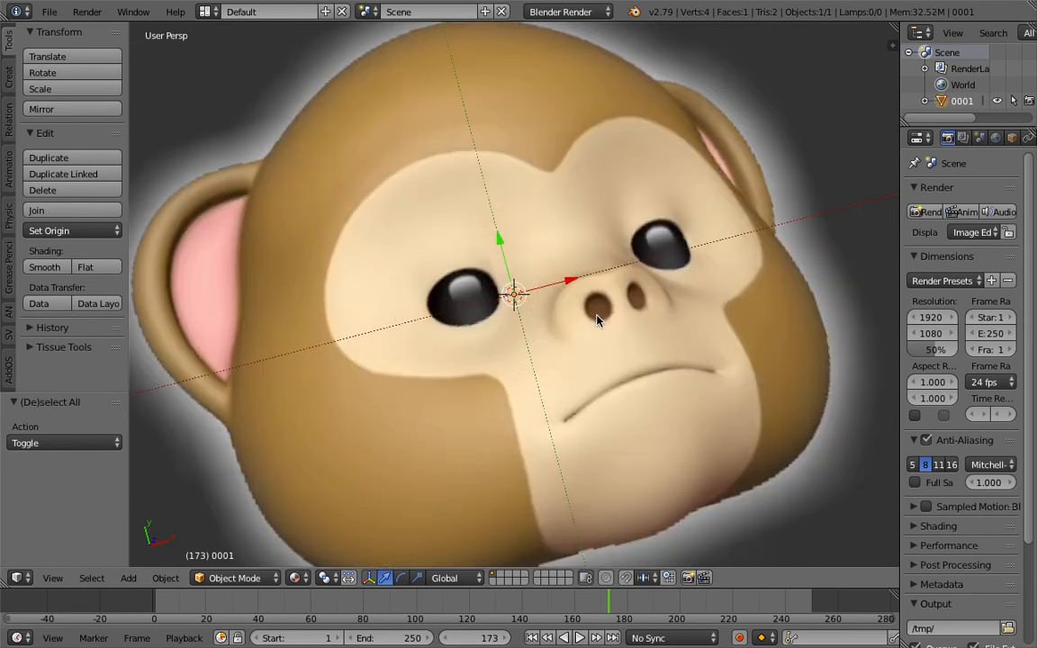
{"action": "middle_click_drag", "start_coordinate": [596, 321], "coordinate": [585, 339]}
{"action": "scroll", "coordinate": [582, 339], "scroll_direction": "down", "scroll_amount": 8}
{"action": "key", "text": "a"}
{"action": "key", "text": "a"}
{"action": "middle_click_drag", "start_coordinate": [578, 417], "coordinate": [501, 370]}
{"action": "scroll", "coordinate": [501, 370], "scroll_direction": "down", "scroll_amount": 3}
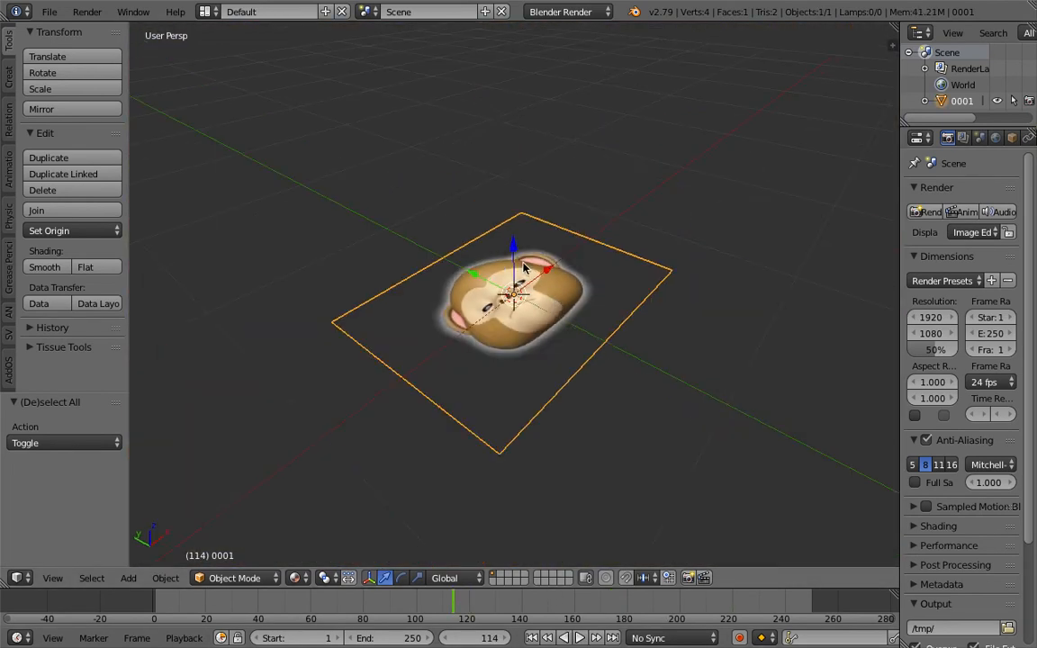
- Raise the monkey plane by 0.053 along the Z axis
{"action": "left_click_drag", "start_coordinate": [473, 241], "coordinate": [474, 236]}
{"action": "middle_click_drag", "start_coordinate": [474, 236], "coordinate": [528, 343]}
{"action": "scroll", "coordinate": [528, 342], "scroll_direction": "down", "scroll_amount": 1}
{"action": "key", "text": "g"}
{"action": "right_click", "coordinate": [571, 330]}
{"action": "scroll", "coordinate": [568, 299], "scroll_direction": "down", "scroll_amount": 1}
{"action": "key", "text": "g"}
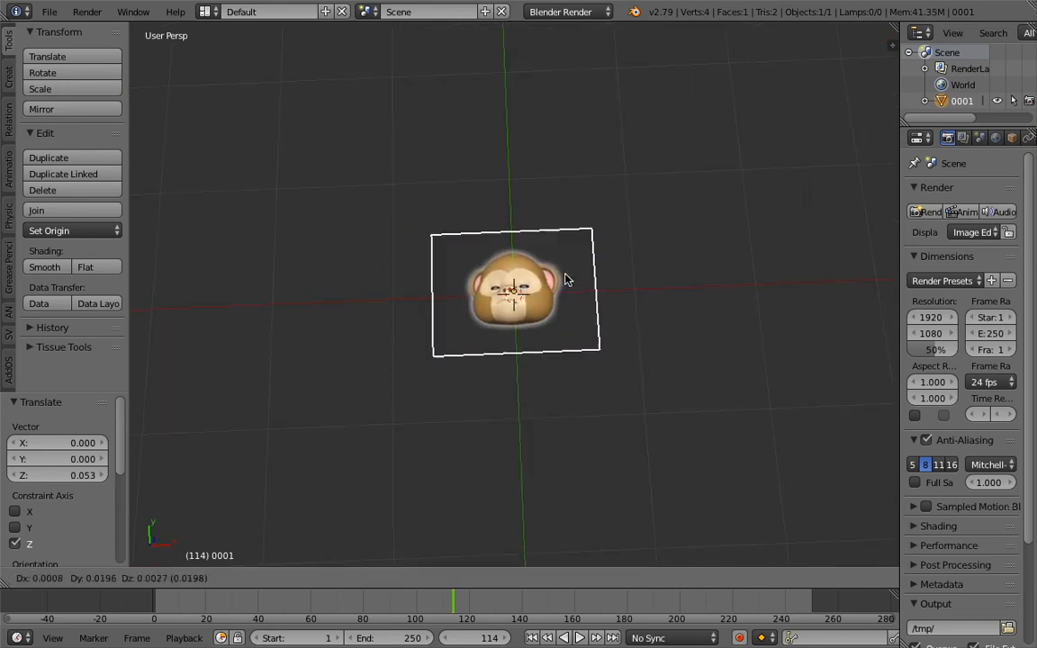
{"action": "right_click", "coordinate": [525, 290]}
- Import pano_scene.JPG from Desktop/iPhone_X_Animoji as a shadeless image plane
{"action": "scroll", "coordinate": [525, 290], "scroll_direction": "down", "scroll_amount": 2}
{"action": "middle_click_drag", "start_coordinate": [388, 178], "coordinate": [349, 206], "text": "shift"}
{"action": "key", "text": "a"}
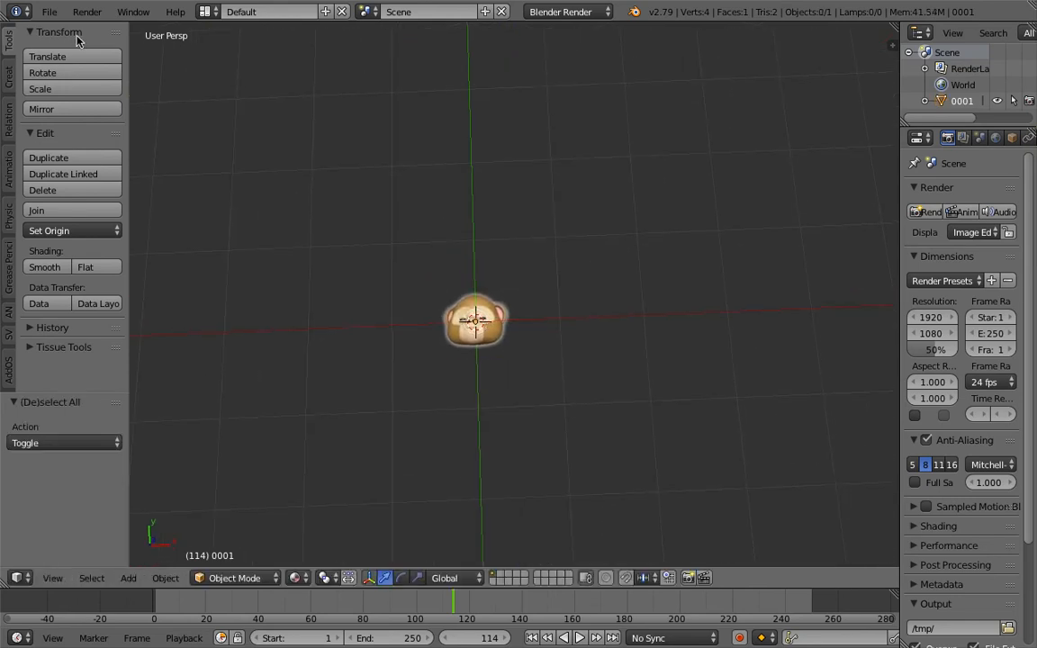
{"action": "left_click", "coordinate": [49, 11]}
{"action": "mouse_move", "coordinate": [154, 321]}
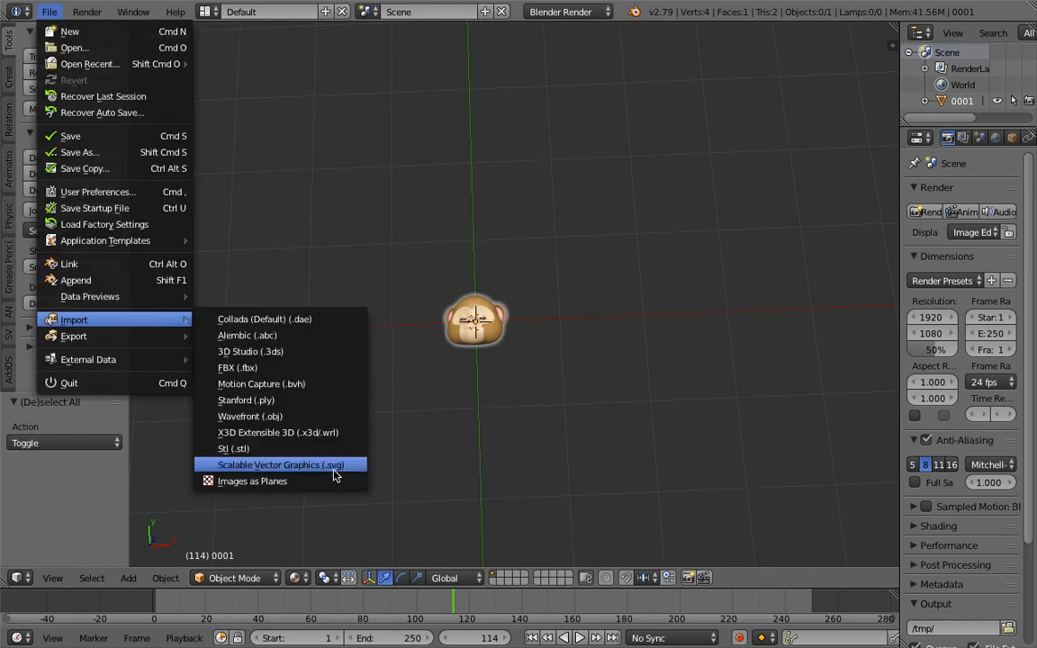
{"action": "left_click", "coordinate": [342, 536]}
{"action": "left_click", "coordinate": [266, 96]}
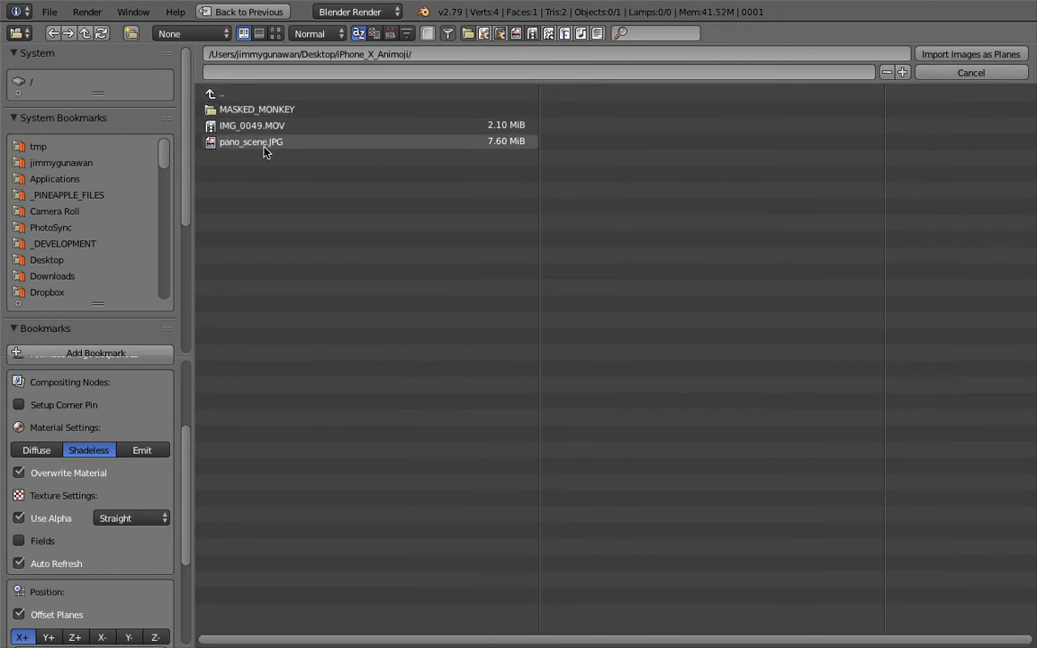
{"action": "left_click", "coordinate": [264, 145]}
{"action": "scroll", "coordinate": [113, 522], "scroll_direction": "down", "scroll_amount": 2}
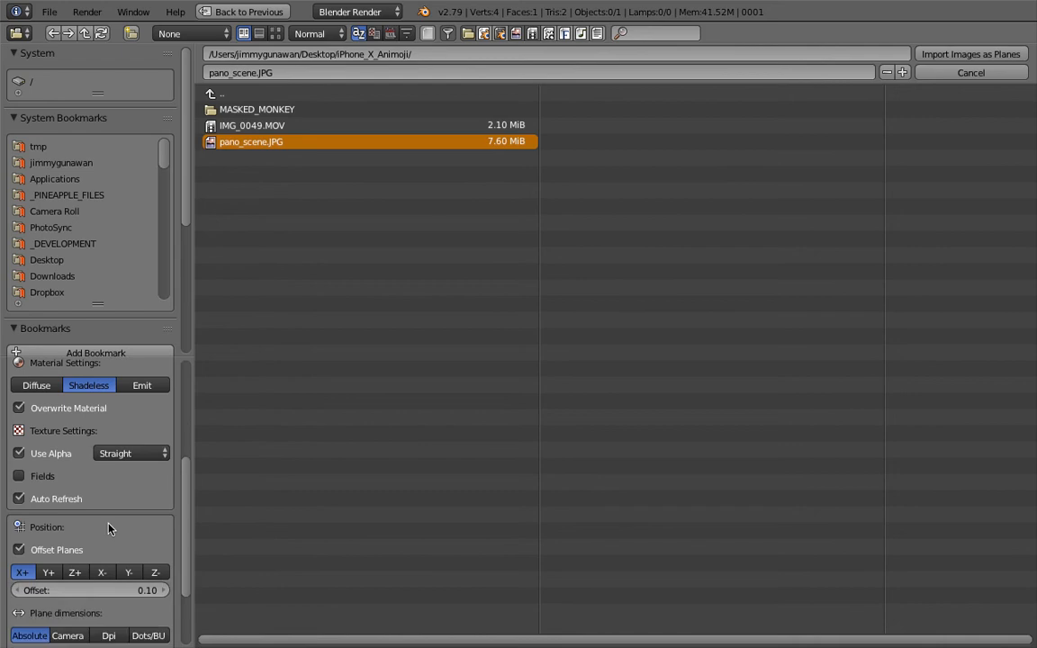
{"action": "scroll", "coordinate": [99, 468], "scroll_direction": "up", "scroll_amount": 5}
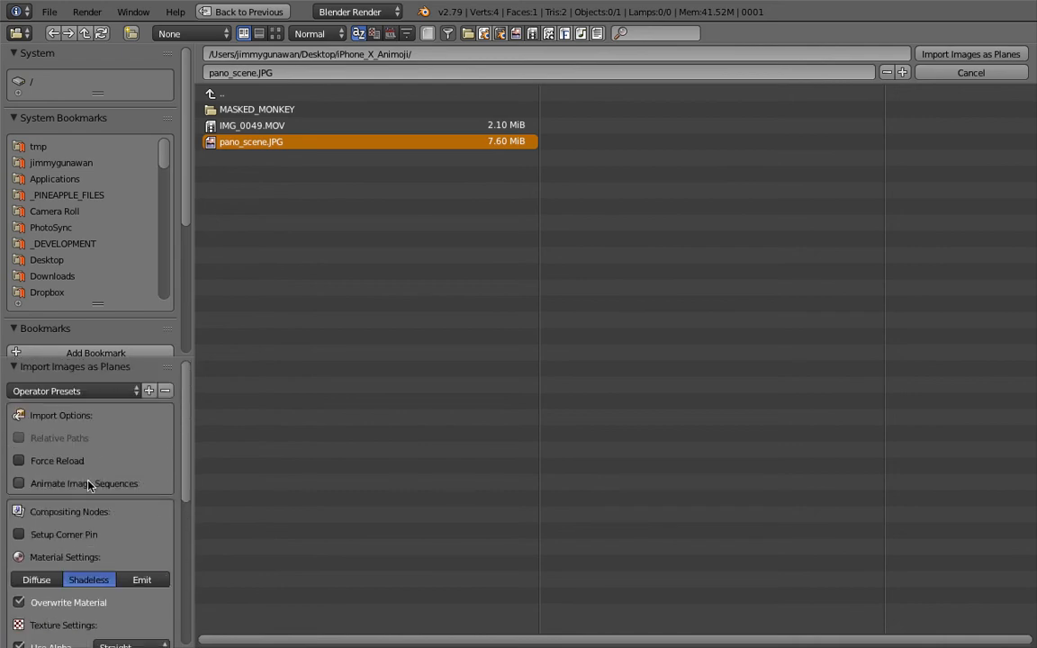
{"action": "scroll", "coordinate": [88, 487], "scroll_direction": "down", "scroll_amount": 3}
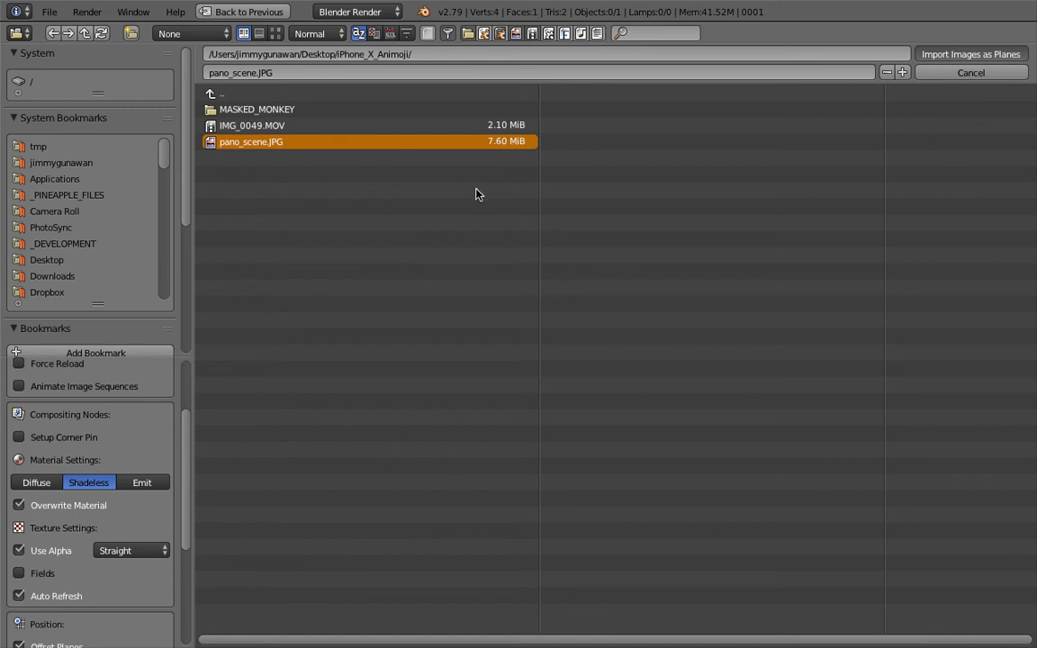
{"action": "key", "text": "Return"}
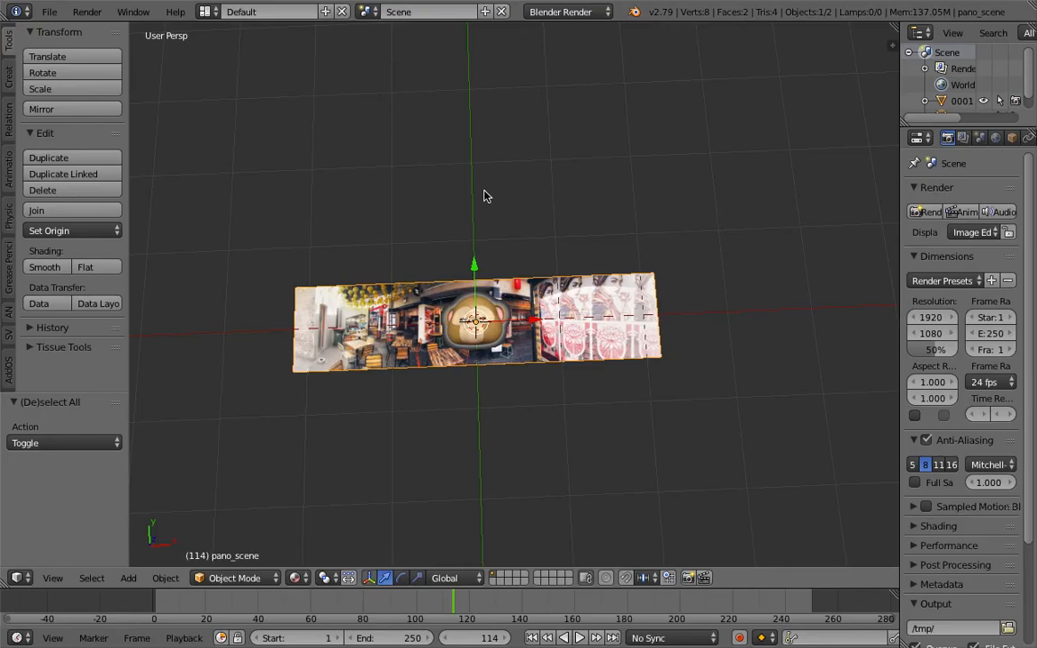
- Scale up the panorama plane by 2.236 and again by 1.430 so it fills the area behind the monkey
{"action": "scroll", "coordinate": [566, 396], "scroll_direction": "up", "scroll_amount": 2}
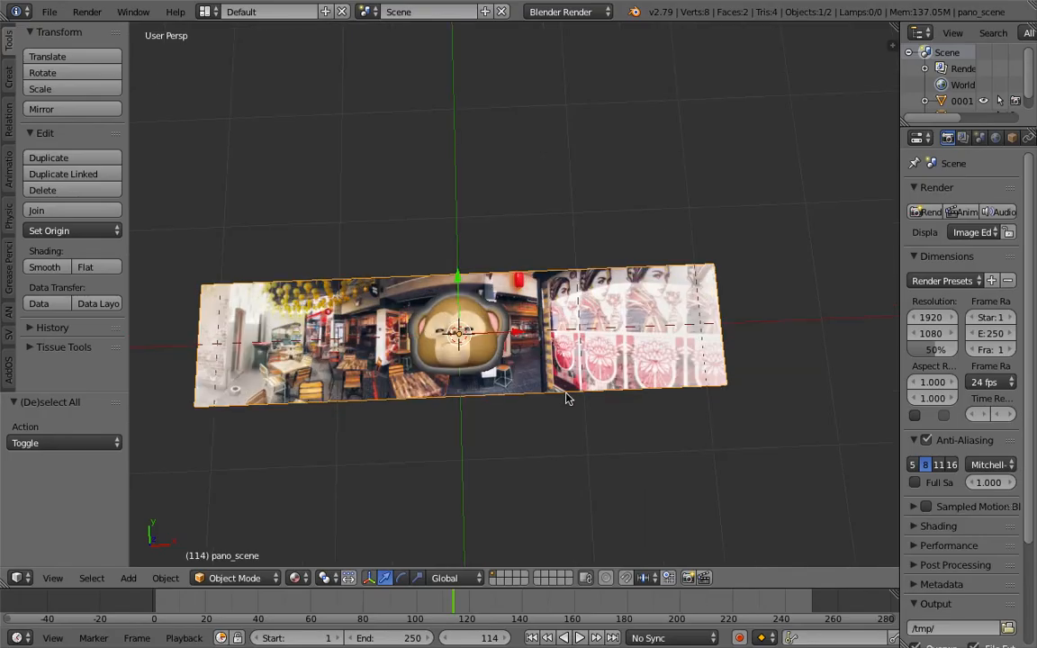
{"action": "key", "text": "s"}
{"action": "left_click", "coordinate": [721, 455]}
{"action": "key", "text": "s"}
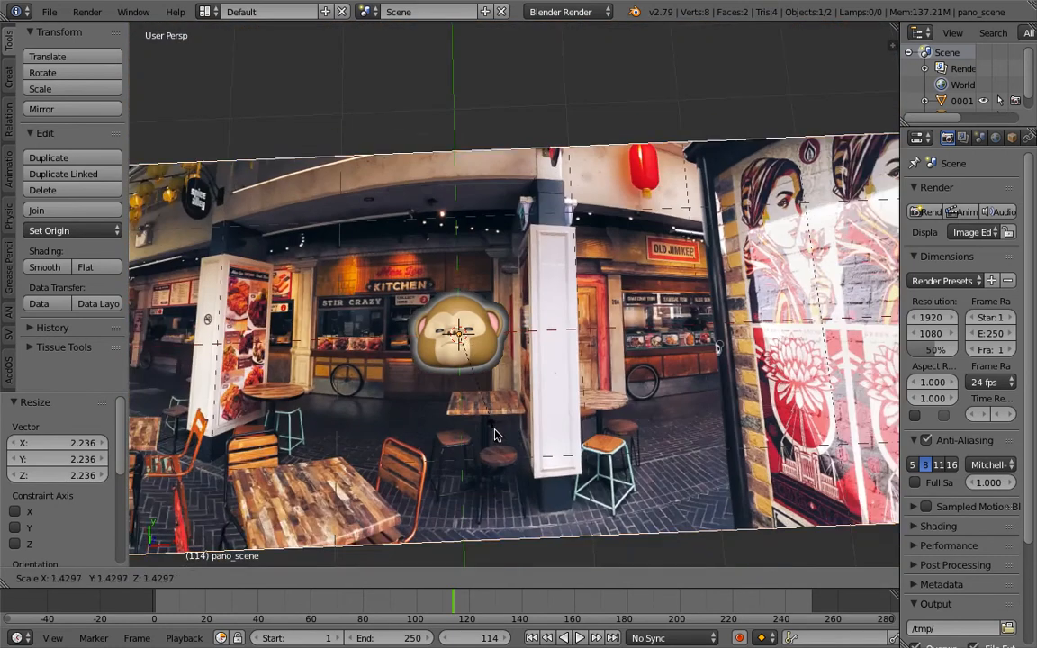
{"action": "left_click", "coordinate": [445, 386]}
{"action": "scroll", "coordinate": [445, 385], "scroll_direction": "up", "scroll_amount": 4}
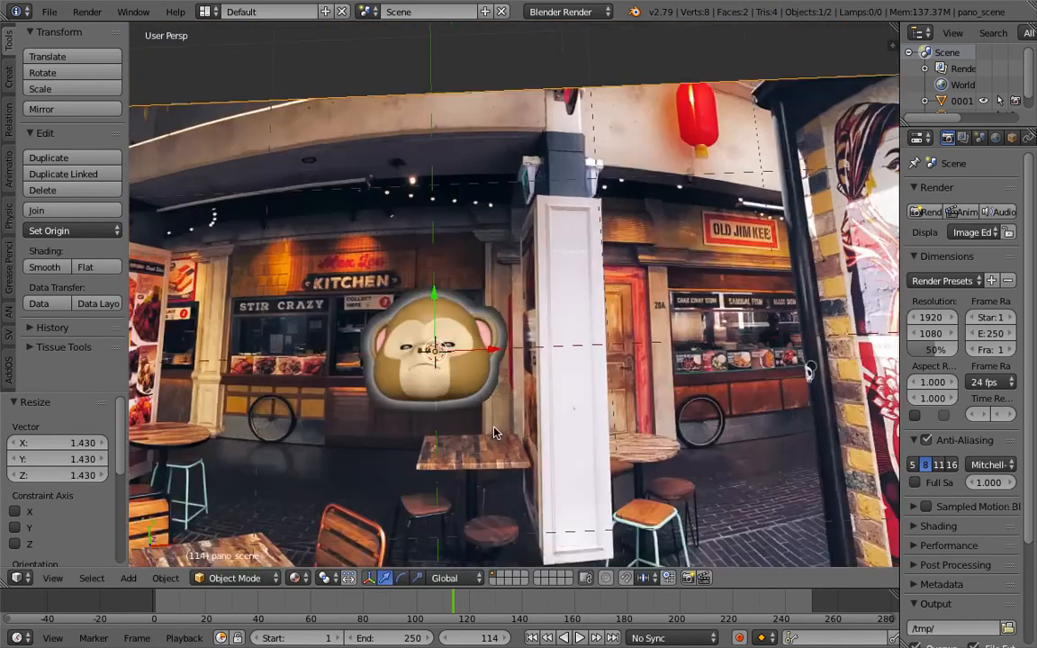
- Select the monkey plane in front of the panorama and switch the viewport to the top view
{"action": "middle_click_drag", "start_coordinate": [432, 275], "coordinate": [498, 324]}
{"action": "key", "text": "a"}
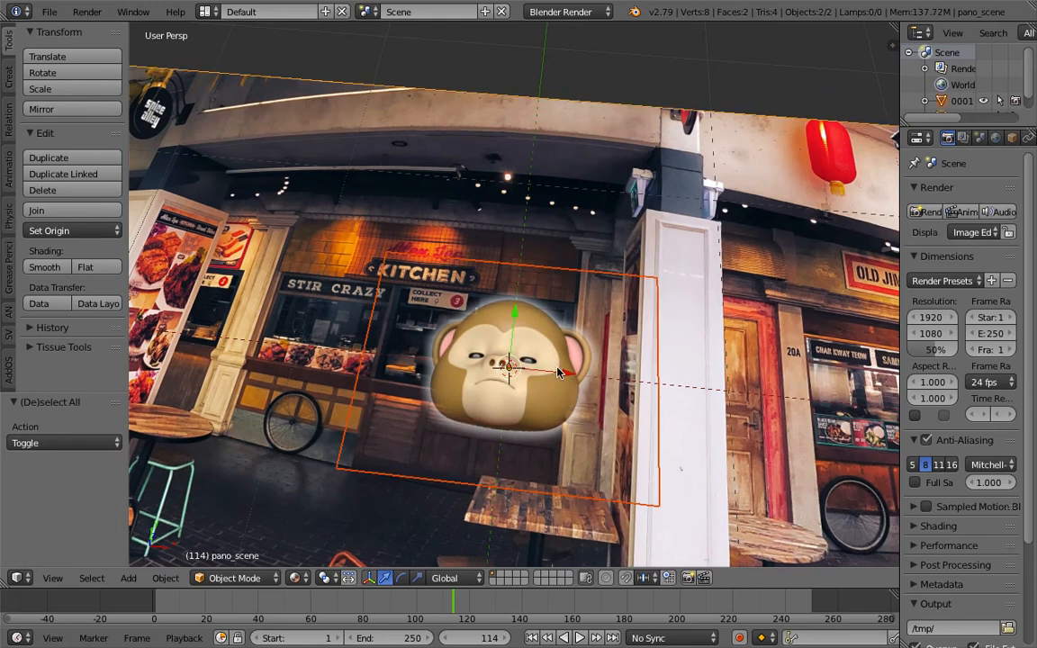
{"action": "middle_click_drag", "start_coordinate": [709, 330], "coordinate": [601, 278]}
{"action": "right_click", "coordinate": [558, 372]}
{"action": "key", "text": "a"}
{"action": "scroll", "coordinate": [601, 278], "scroll_direction": "up", "scroll_amount": 2}
{"action": "right_click", "coordinate": [590, 387]}
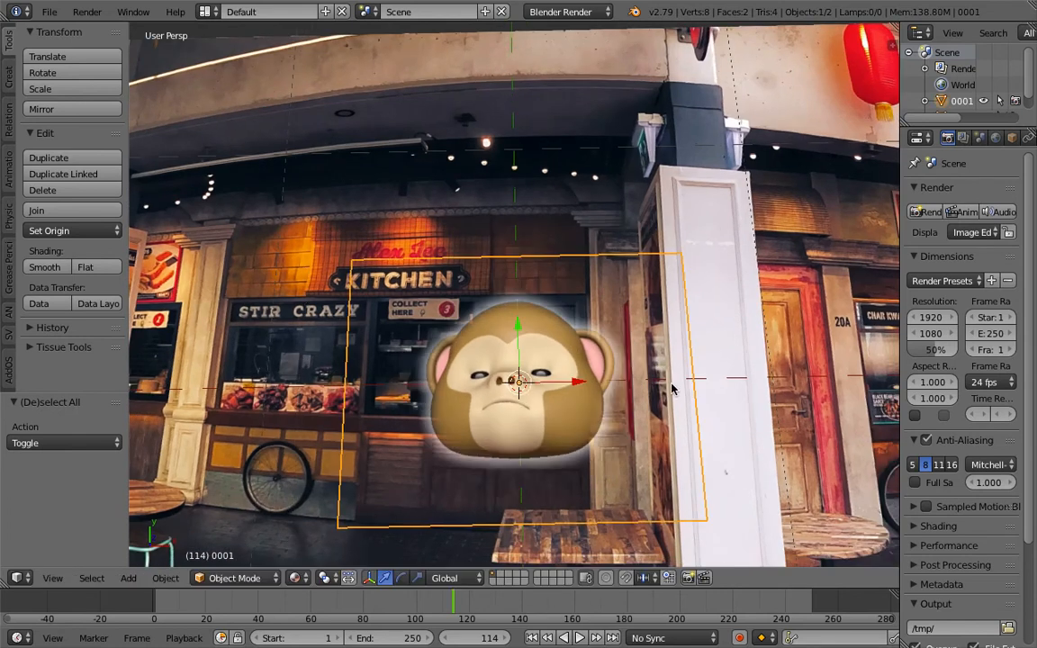
{"action": "scroll", "coordinate": [597, 391], "scroll_direction": "down", "scroll_amount": 2}
{"action": "left_click", "coordinate": [52, 578]}
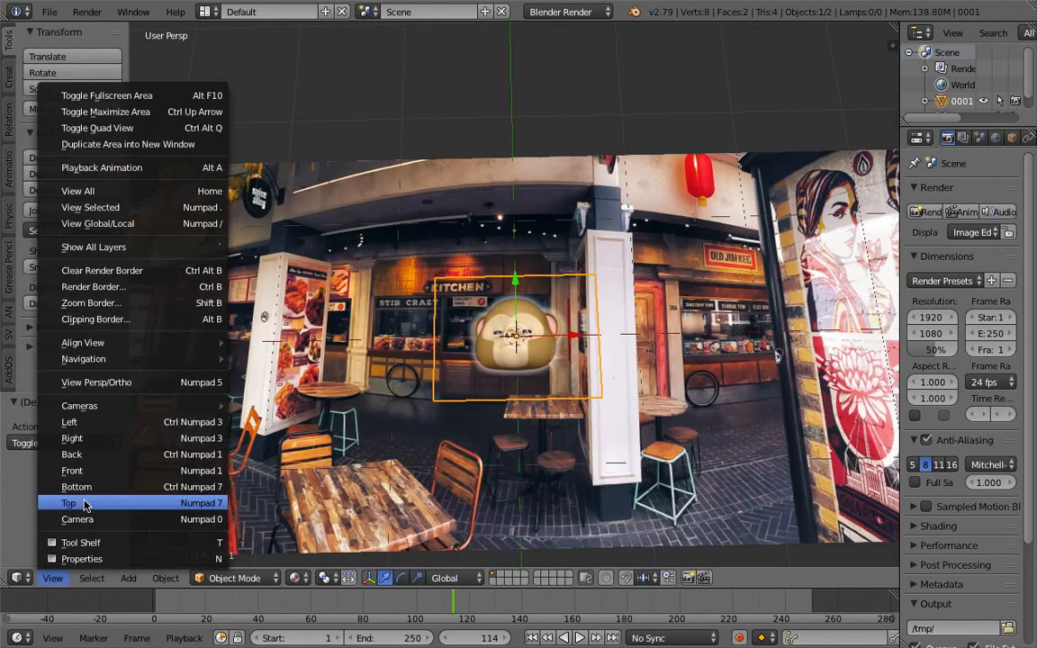
{"action": "left_click", "coordinate": [87, 507]}
{"action": "scroll", "coordinate": [529, 405], "scroll_direction": "up", "scroll_amount": 2}
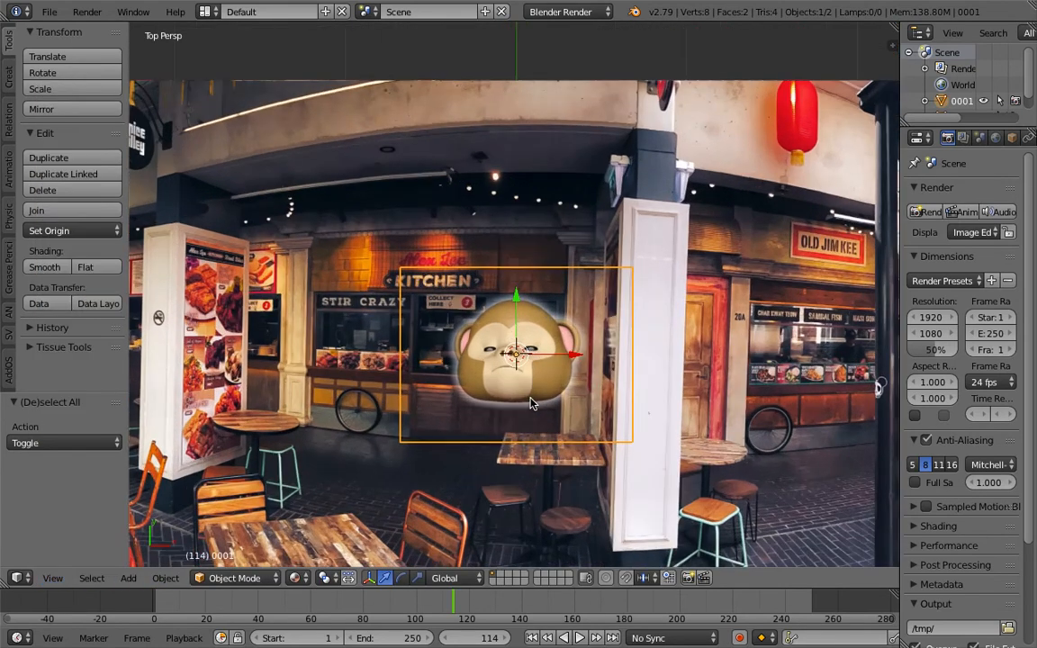
- Play back the monkey's animation over the panorama with the monkey plane selected
{"action": "key", "text": "a"}
{"action": "right_click", "coordinate": [563, 385]}
{"action": "key", "text": "alt+a"}
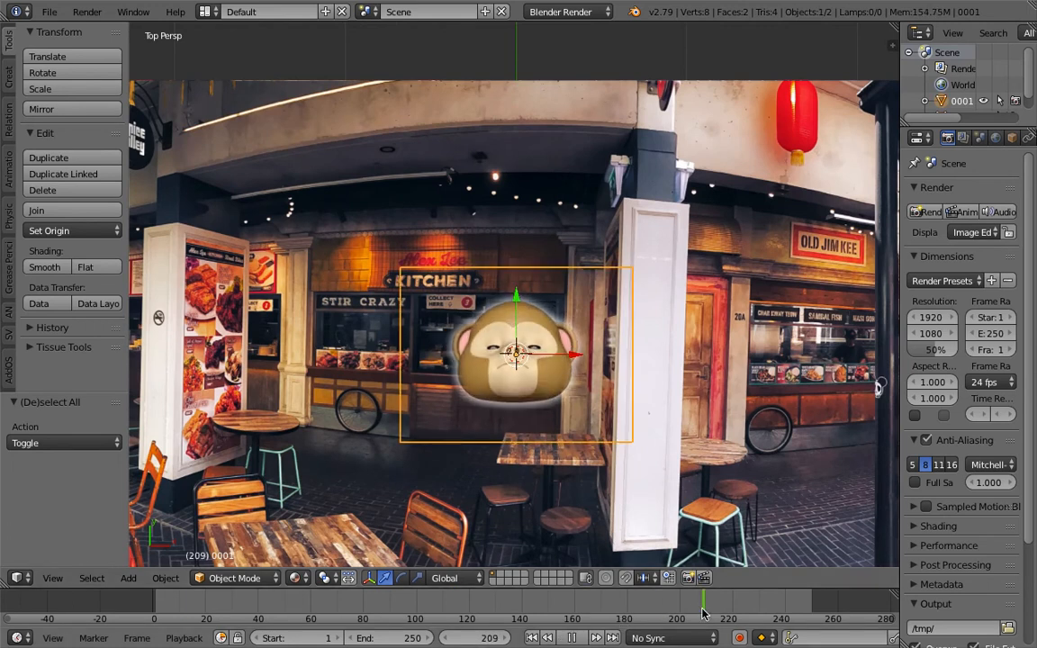
{"action": "scroll", "coordinate": [703, 614], "scroll_direction": "down", "scroll_amount": 3}
{"action": "key", "text": "Escape"}
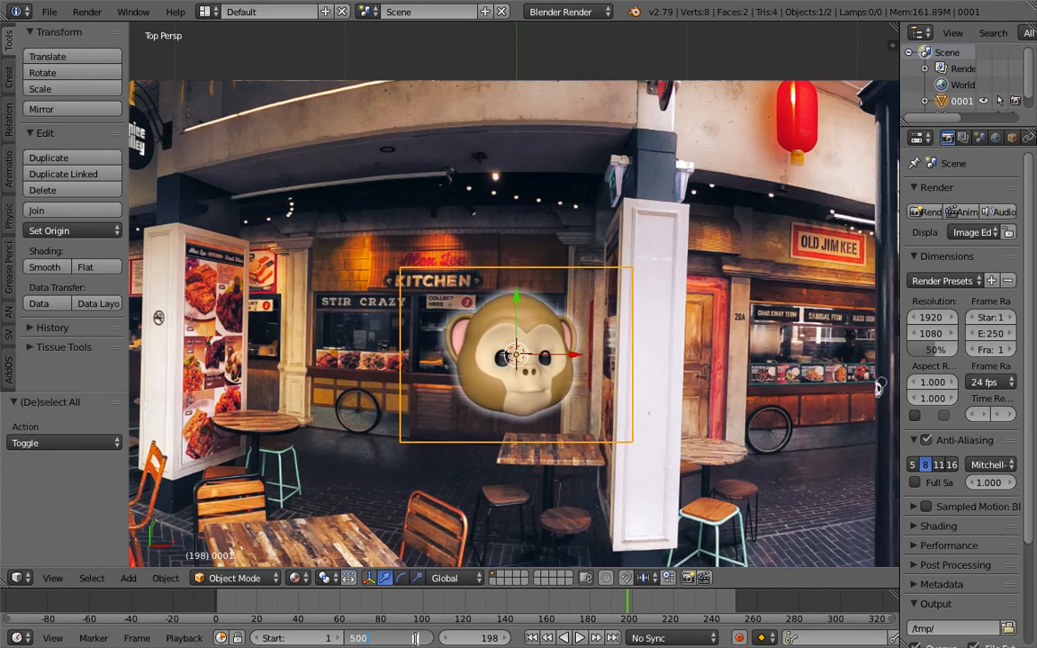
- Set the animation's end frame to 1000 and scrub the extended timeline
{"action": "type", "text": "0"}
{"action": "key", "text": "Return"}
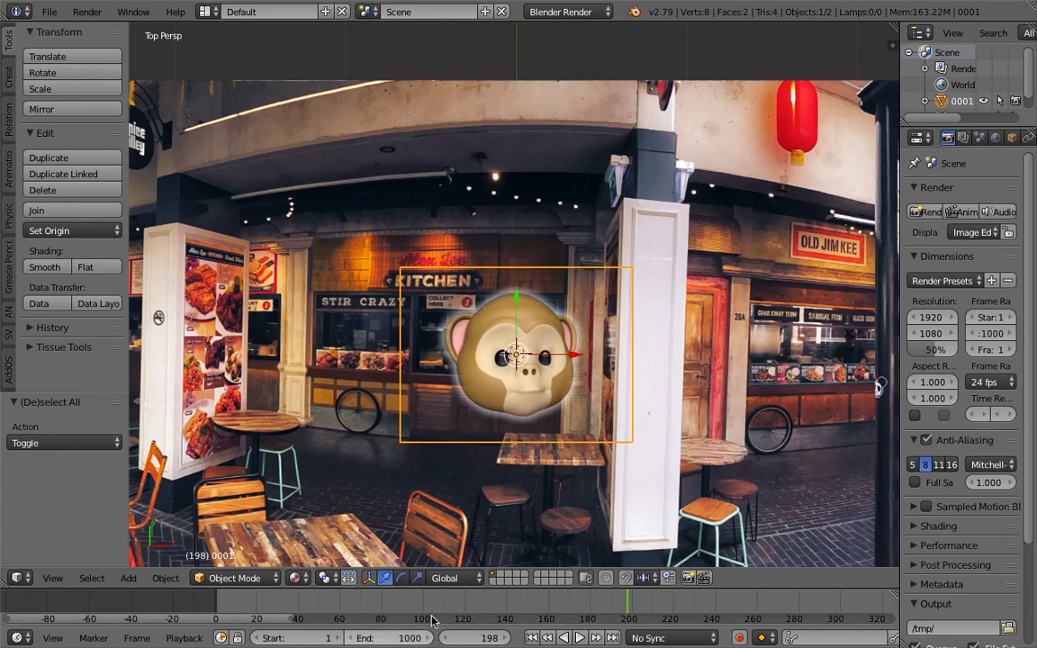
{"action": "scroll", "coordinate": [432, 614], "scroll_direction": "down", "scroll_amount": 2}
{"action": "left_click_drag", "start_coordinate": [578, 608], "coordinate": [555, 602]}
{"action": "scroll", "coordinate": [737, 604], "scroll_direction": "down", "scroll_amount": 4}
{"action": "scroll", "coordinate": [1001, 125], "scroll_direction": "down", "scroll_amount": 4}
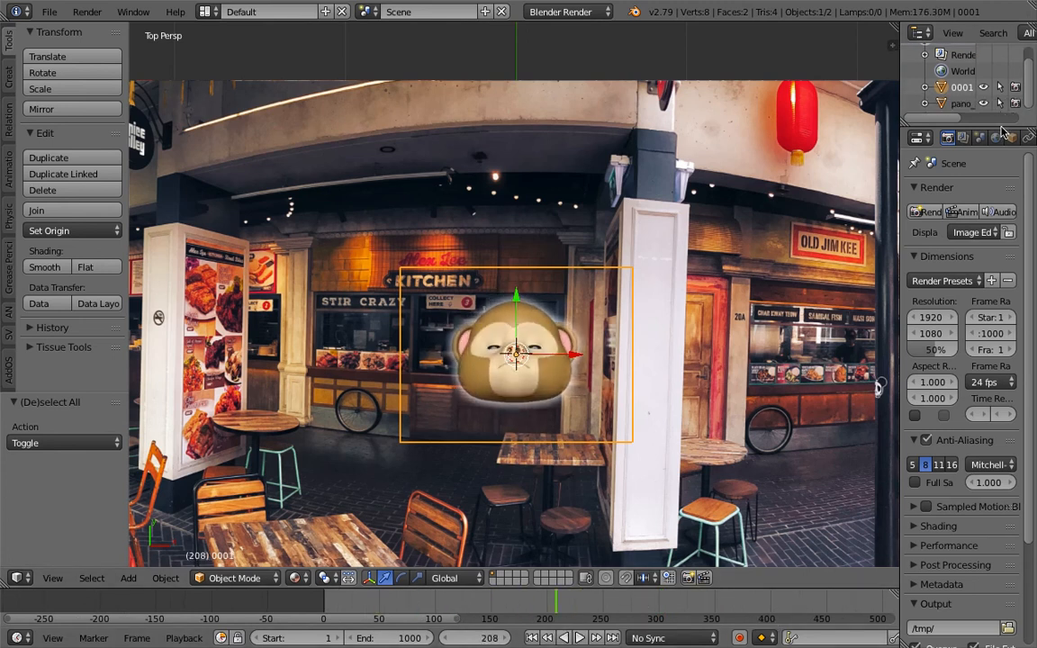
- Enable Cyclic on the monkey plane's 0001.png image sequence texture and play the animation to check the looping
{"action": "left_click", "coordinate": [997, 138]}
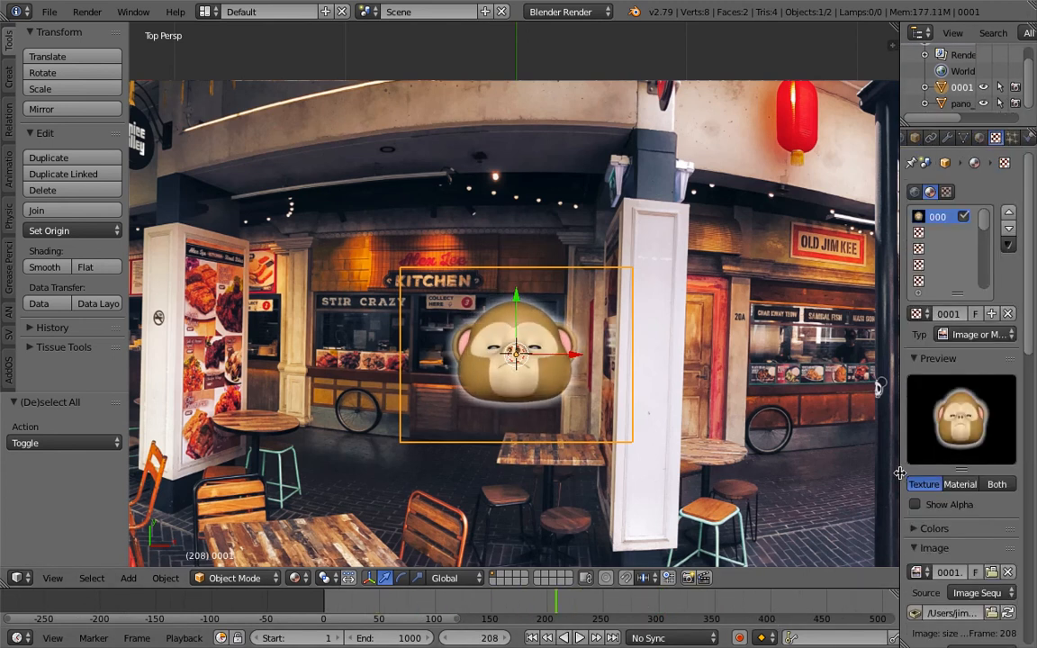
{"action": "left_click_drag", "start_coordinate": [897, 471], "coordinate": [766, 471]}
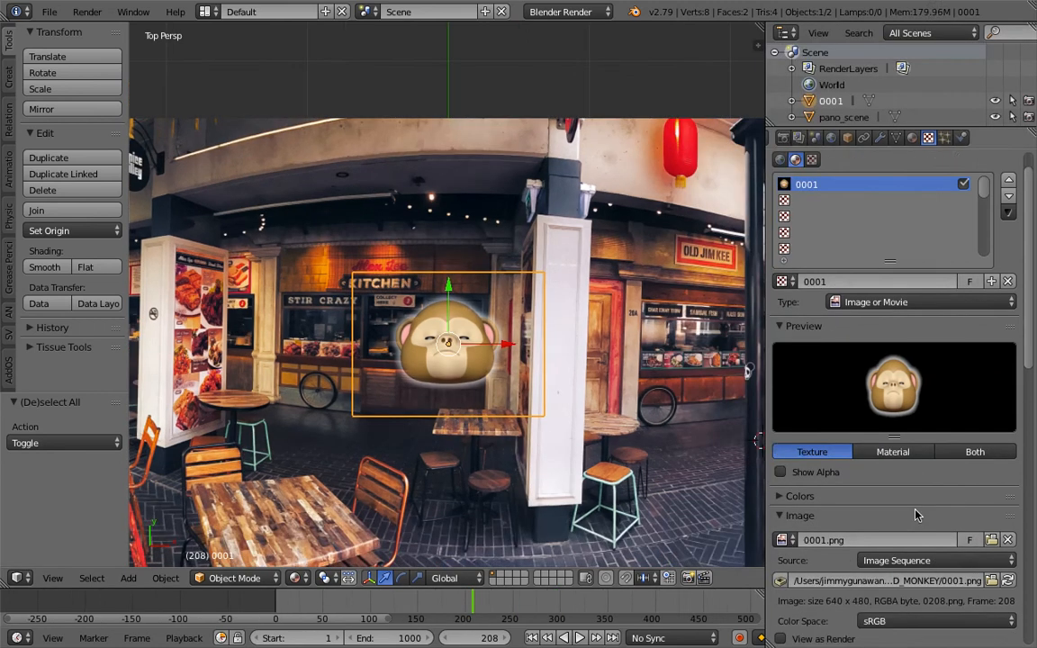
{"action": "scroll", "coordinate": [843, 475], "scroll_direction": "down", "scroll_amount": 5}
{"action": "scroll", "coordinate": [945, 564], "scroll_direction": "down", "scroll_amount": 2}
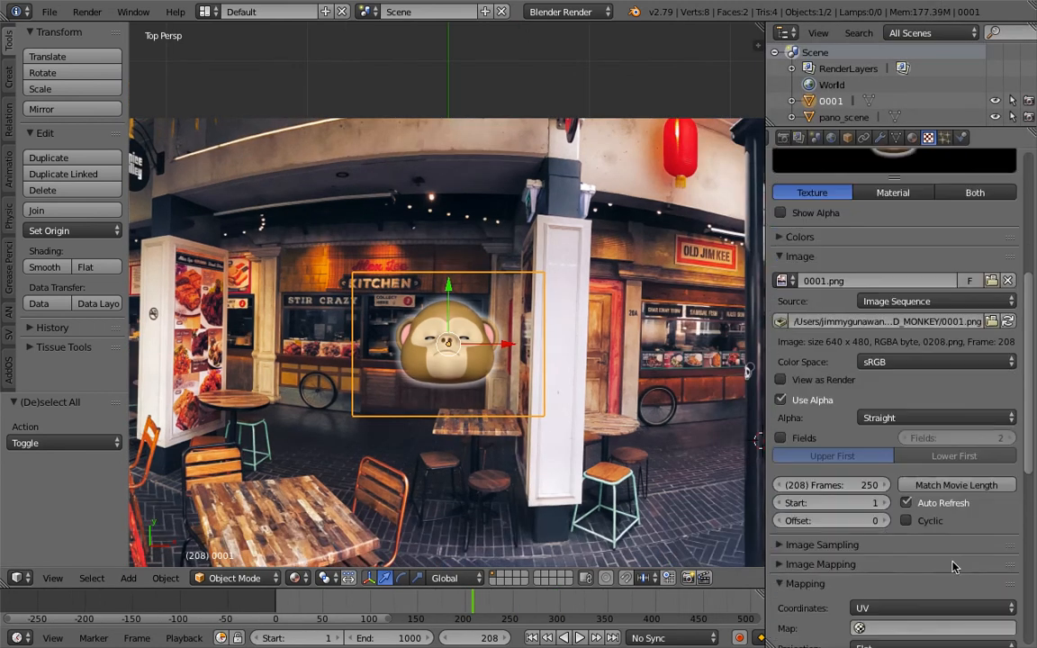
{"action": "key", "text": "alt+a"}
{"action": "key", "text": "alt+a"}
{"action": "scroll", "coordinate": [465, 354], "scroll_direction": "up", "scroll_amount": 3}
{"action": "scroll", "coordinate": [464, 354], "scroll_direction": "down", "scroll_amount": 3}
{"action": "key", "text": "a"}
{"action": "scroll", "coordinate": [453, 241], "scroll_direction": "down", "scroll_amount": 2}
{"action": "scroll", "coordinate": [453, 241], "scroll_direction": "up", "scroll_amount": 2}
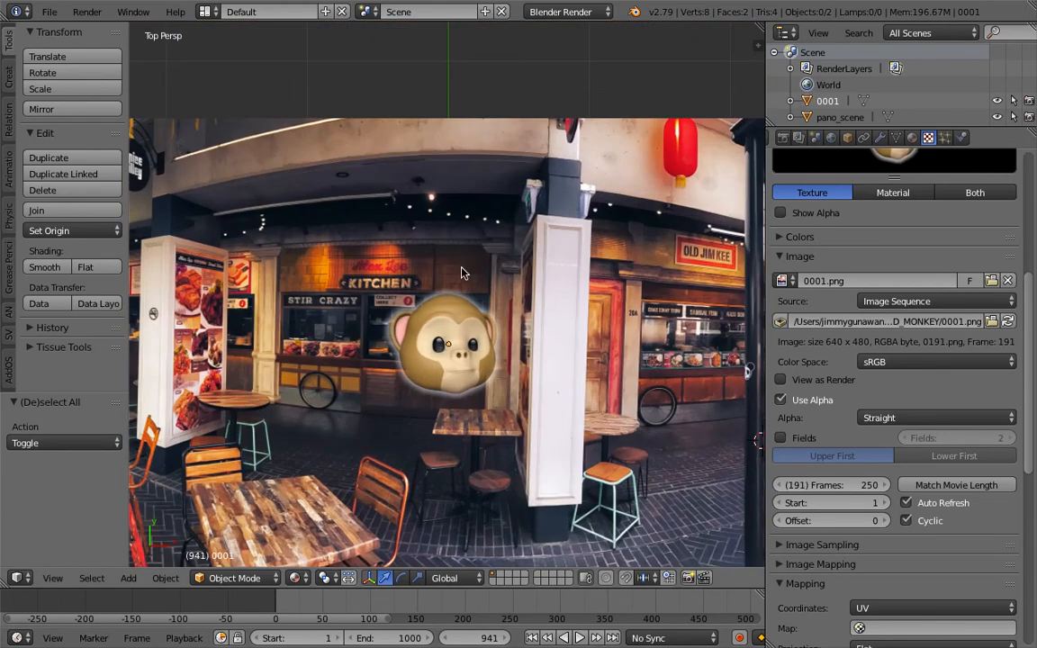
- Select the monkey plane, then switch to the Compositing screen layout and create a new Animation Nodes tree
{"action": "right_click", "coordinate": [486, 384]}
{"action": "scroll", "coordinate": [486, 384], "scroll_direction": "down", "scroll_amount": 1}
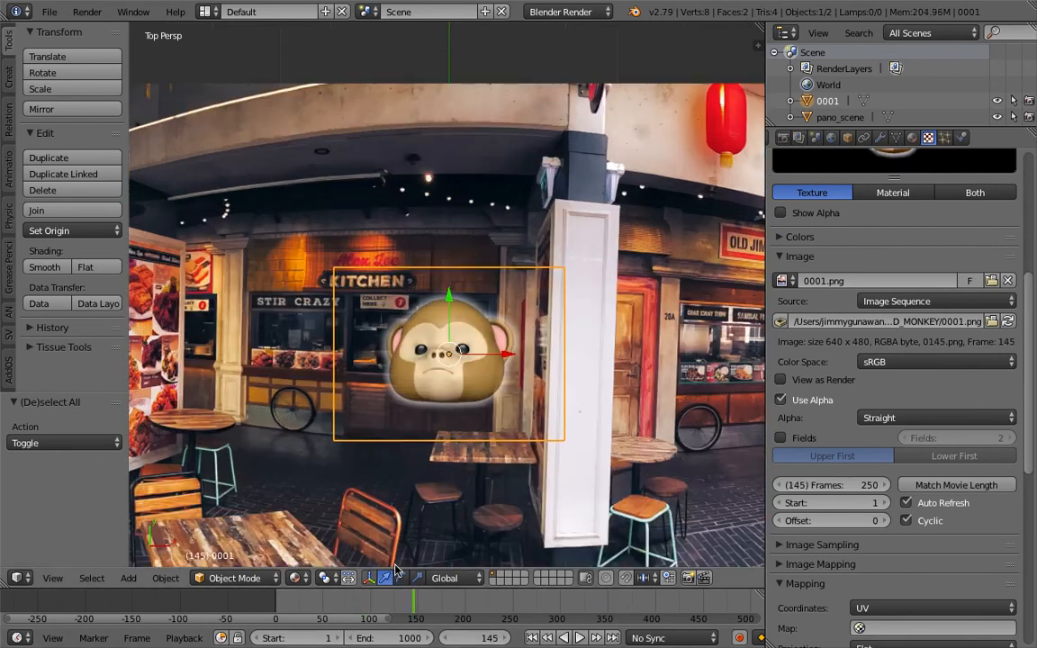
{"action": "left_click", "coordinate": [205, 12]}
{"action": "left_click", "coordinate": [225, 69]}
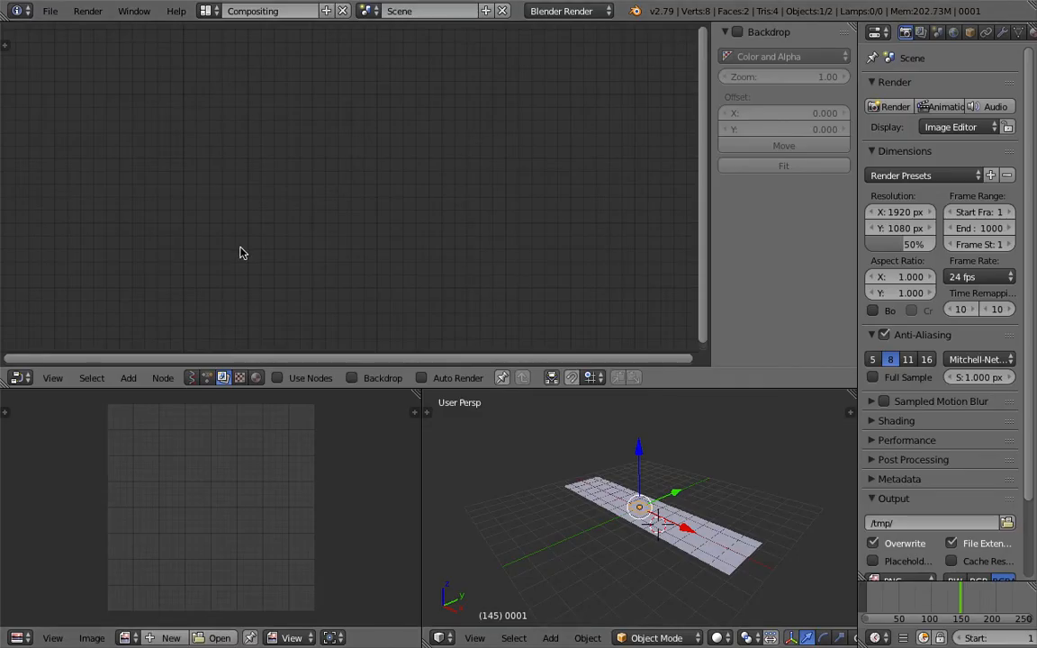
{"action": "left_click", "coordinate": [207, 377]}
{"action": "left_click", "coordinate": [360, 378]}
- Add an Object Transforms Output node, assign pano_scene as its object and enable its location channels
{"action": "key", "text": "shift+a"}
{"action": "left_click", "coordinate": [315, 167]}
{"action": "key", "text": "shift+a"}
{"action": "left_click", "coordinate": [277, 186]}
{"action": "type", "text": "object in"}
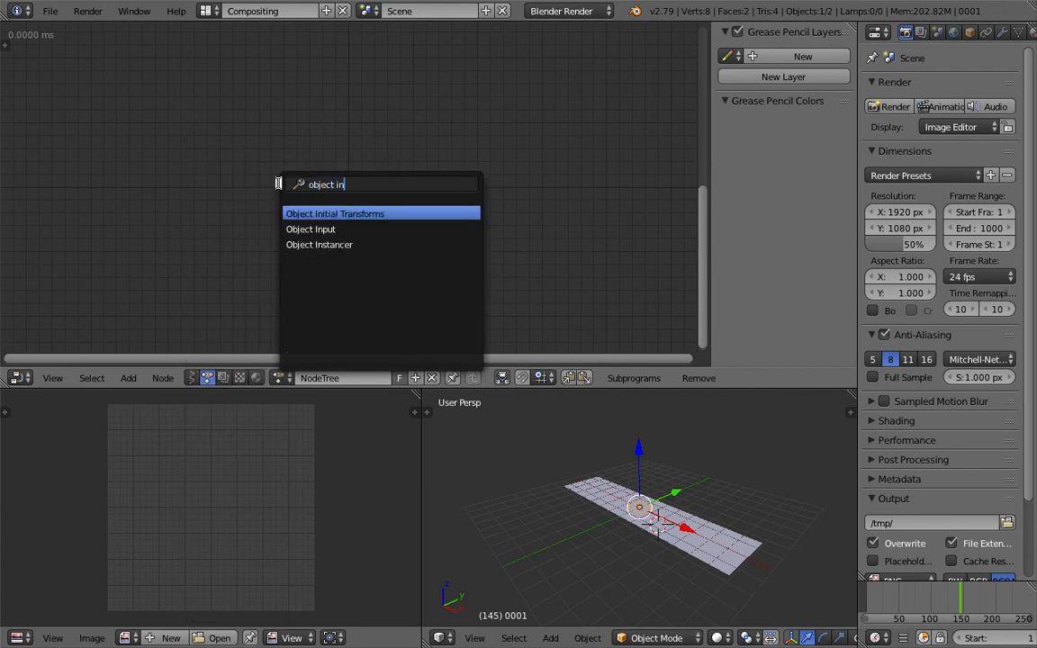
{"action": "key", "text": "BackSpace"}
{"action": "key", "text": "BackSpace"}
{"action": "type", "text": "t"}
{"action": "key", "text": "Down"}
{"action": "key", "text": "Down"}
{"action": "key", "text": "Return"}
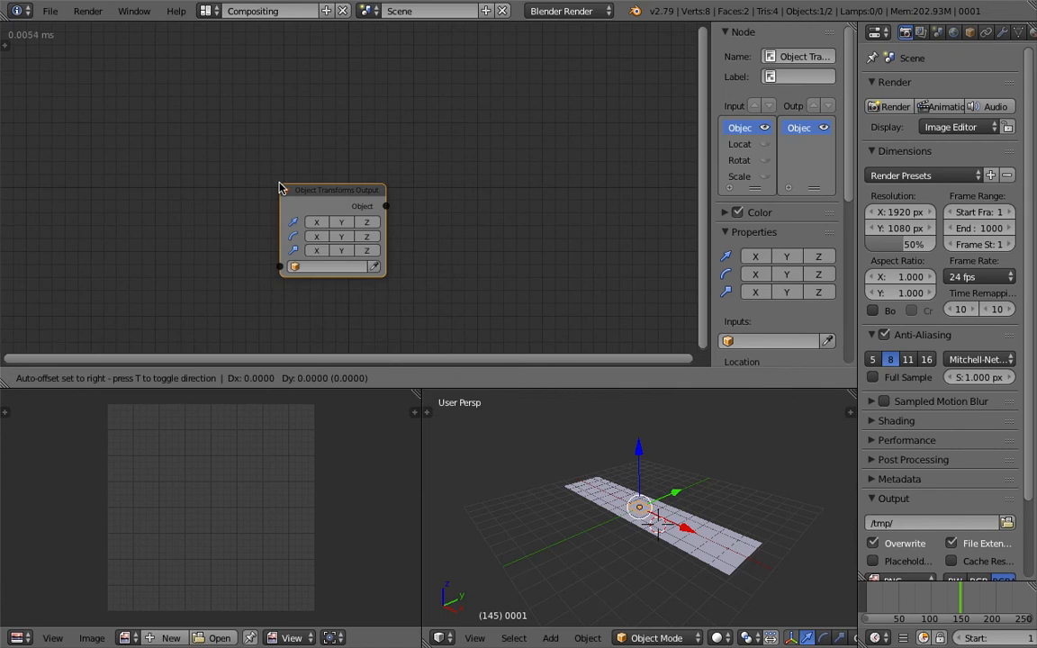
{"action": "left_click", "coordinate": [279, 189]}
{"action": "left_click", "coordinate": [329, 266]}
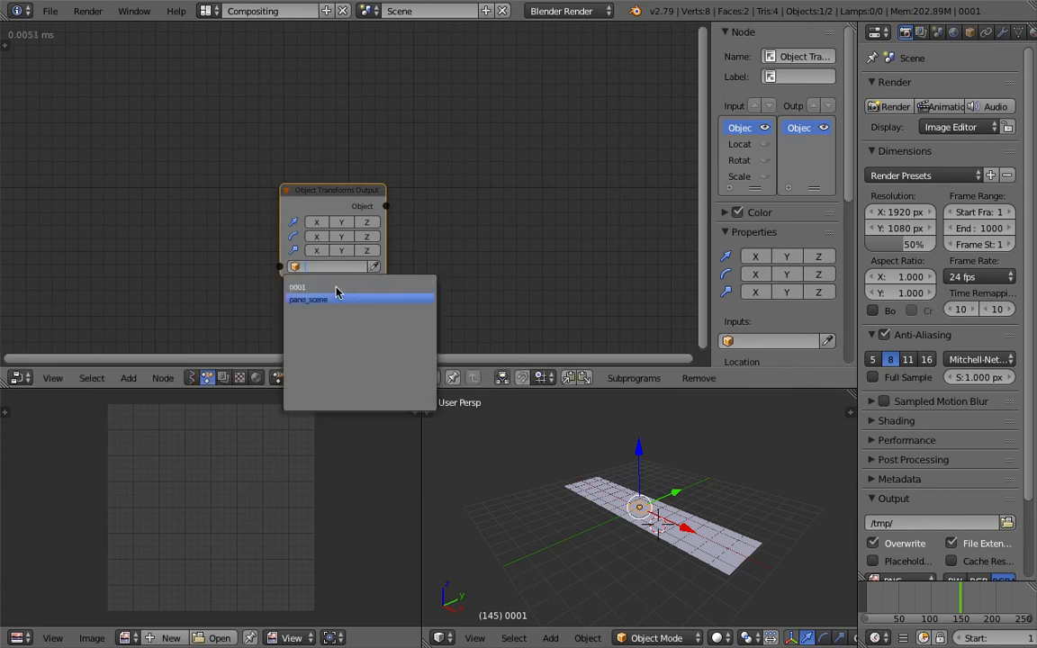
{"action": "left_click", "coordinate": [339, 298]}
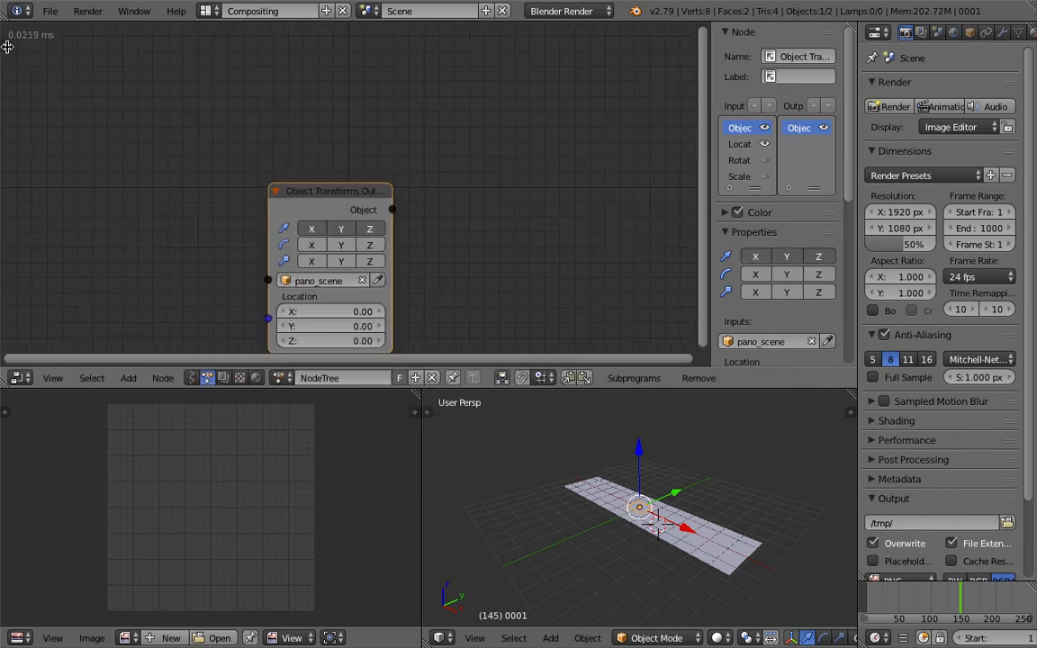
- Set Animation Nodes auto execution to Tree Changed, Frame Changed and Property Changed, with Always turned off
{"action": "left_click", "coordinate": [7, 47]}
{"action": "left_click", "coordinate": [12, 107]}
{"action": "left_click", "coordinate": [56, 57]}
{"action": "left_click_drag", "start_coordinate": [56, 75], "coordinate": [68, 112]}
{"action": "middle_click_drag", "start_coordinate": [194, 221], "coordinate": [346, 122]}
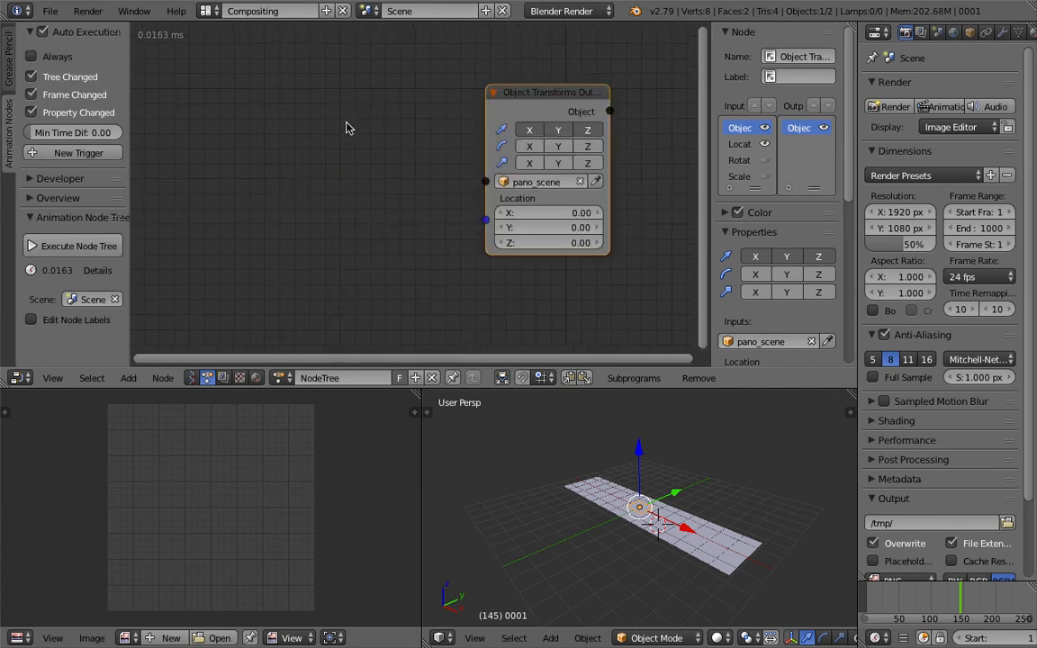
- Add a Vector Wiggle node and connect its Vector output to the Location input of the Object Transforms Output node
{"action": "key", "text": "shift+a"}
{"action": "left_click", "coordinate": [320, 116]}
{"action": "type", "text": "wigg"}
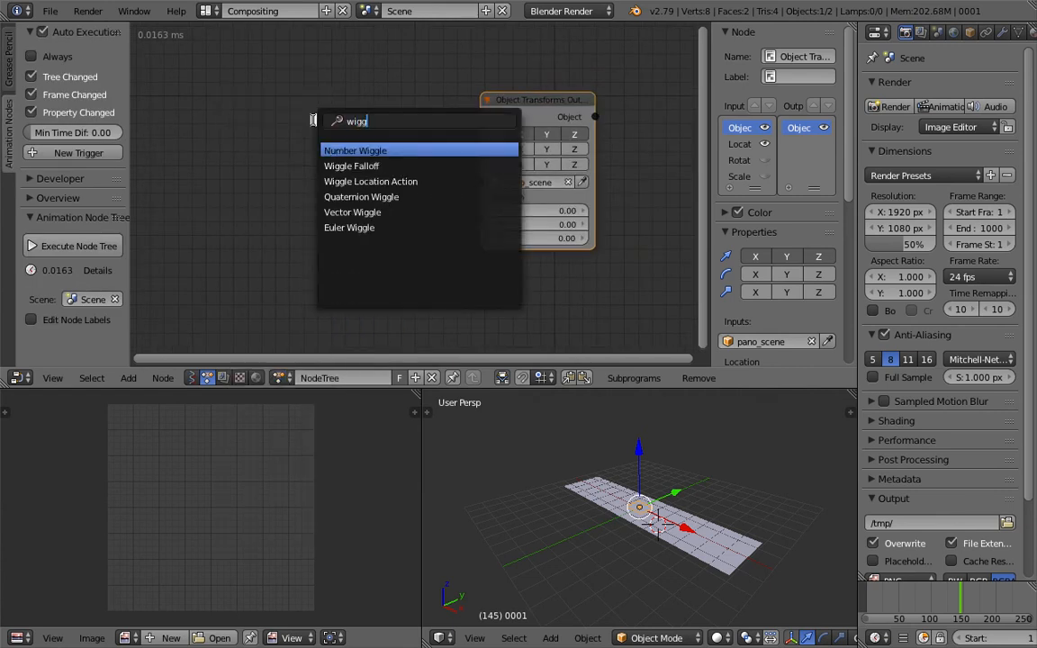
{"action": "key", "text": "Down"}
{"action": "key", "text": "Down"}
{"action": "key", "text": "Down"}
{"action": "key", "text": "Down"}
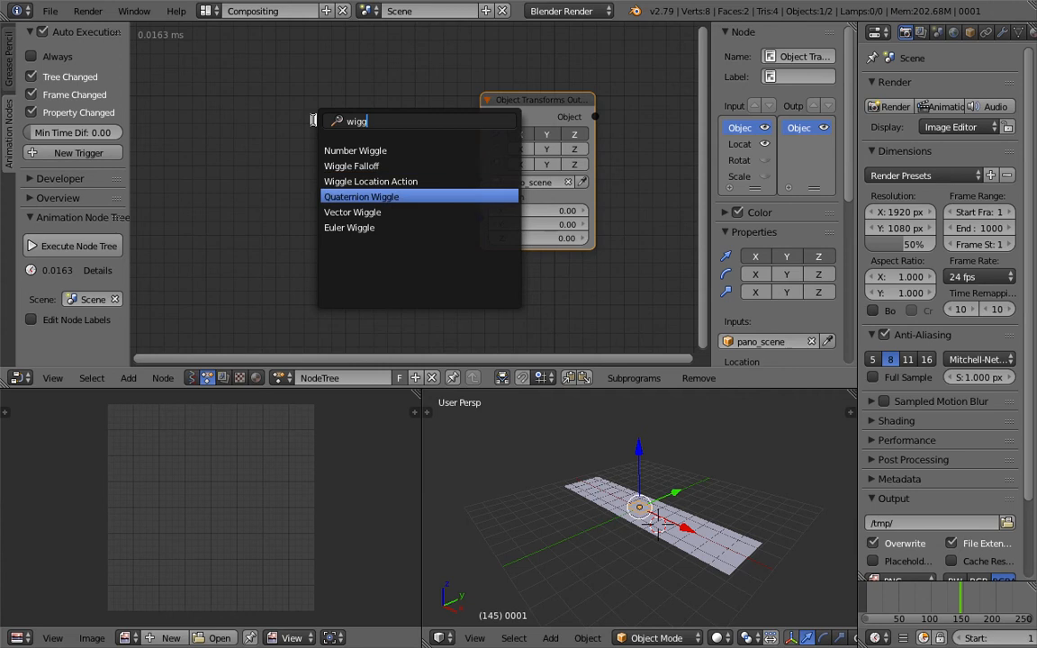
{"action": "key", "text": "Return"}
{"action": "left_click", "coordinate": [315, 126]}
{"action": "left_click_drag", "start_coordinate": [411, 145], "coordinate": [480, 214]}
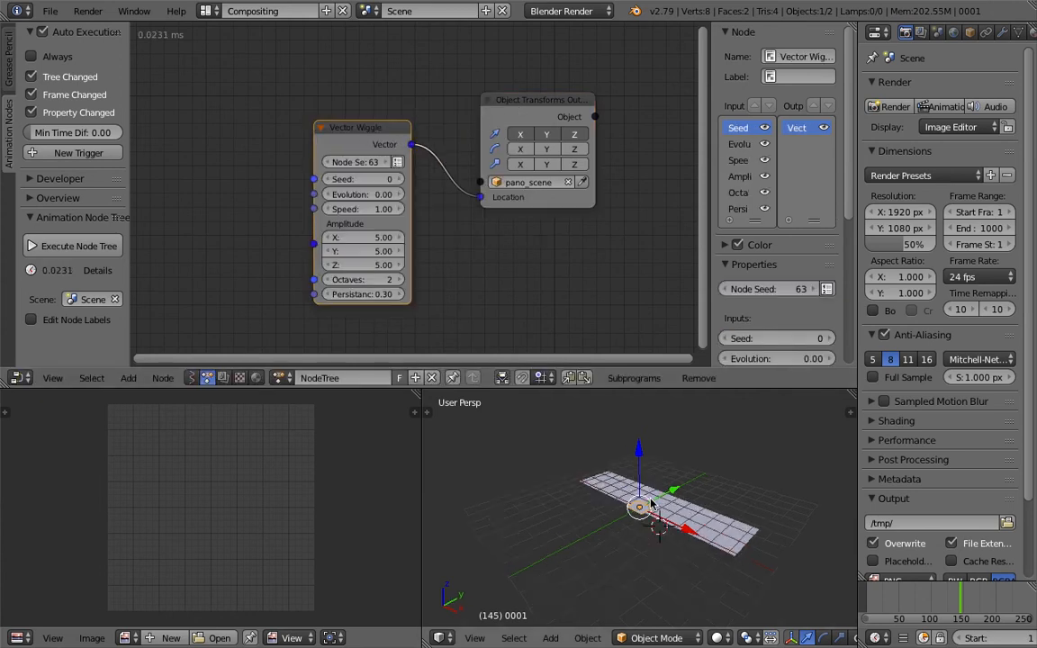
- Switch the 3D view to Texture shading and expand it over the image editor to preview the panorama's wiggle animation
{"action": "left_click", "coordinate": [727, 638]}
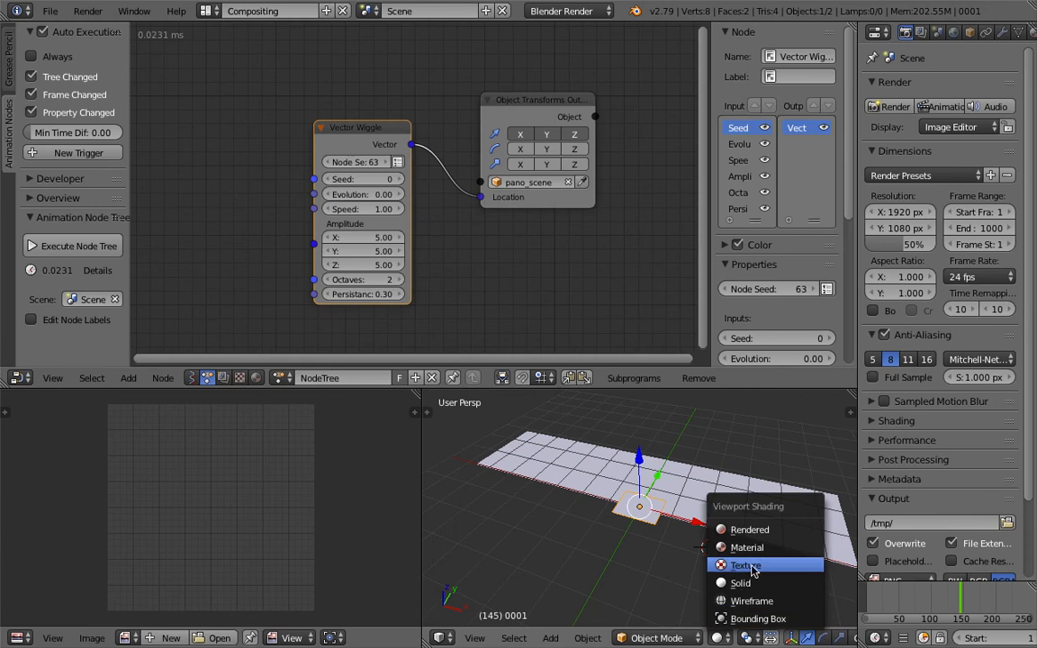
{"action": "left_click", "coordinate": [746, 562]}
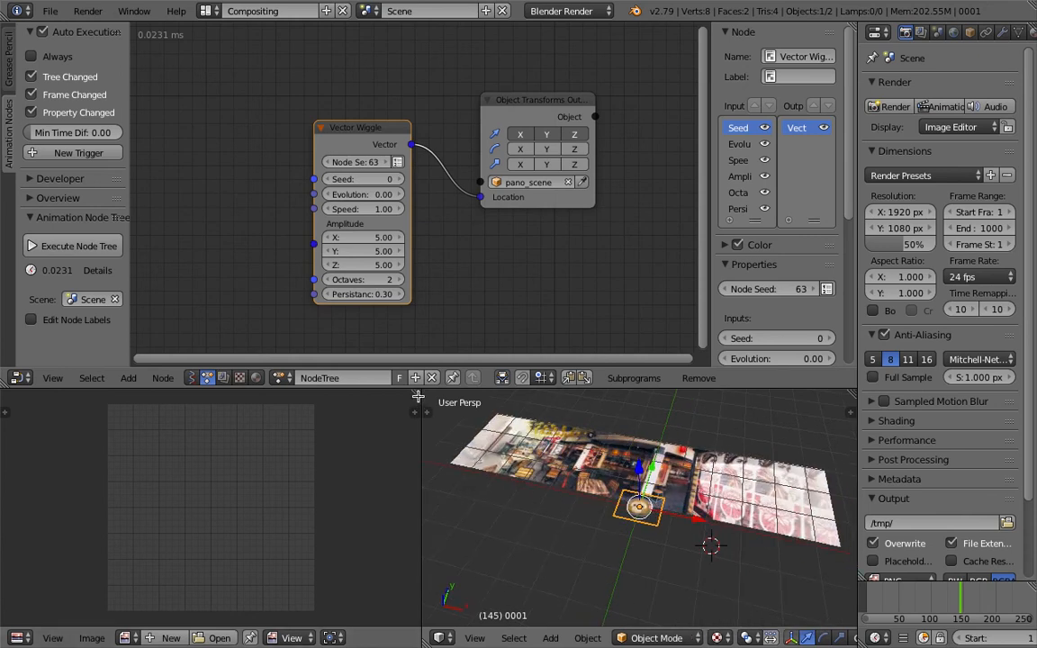
{"action": "left_click_drag", "start_coordinate": [419, 395], "coordinate": [394, 414]}
{"action": "middle_click_drag", "start_coordinate": [511, 498], "coordinate": [542, 546]}
{"action": "middle_click_drag", "start_coordinate": [461, 471], "coordinate": [468, 454]}
{"action": "key", "text": "alt+a"}
{"action": "key", "text": "Escape"}
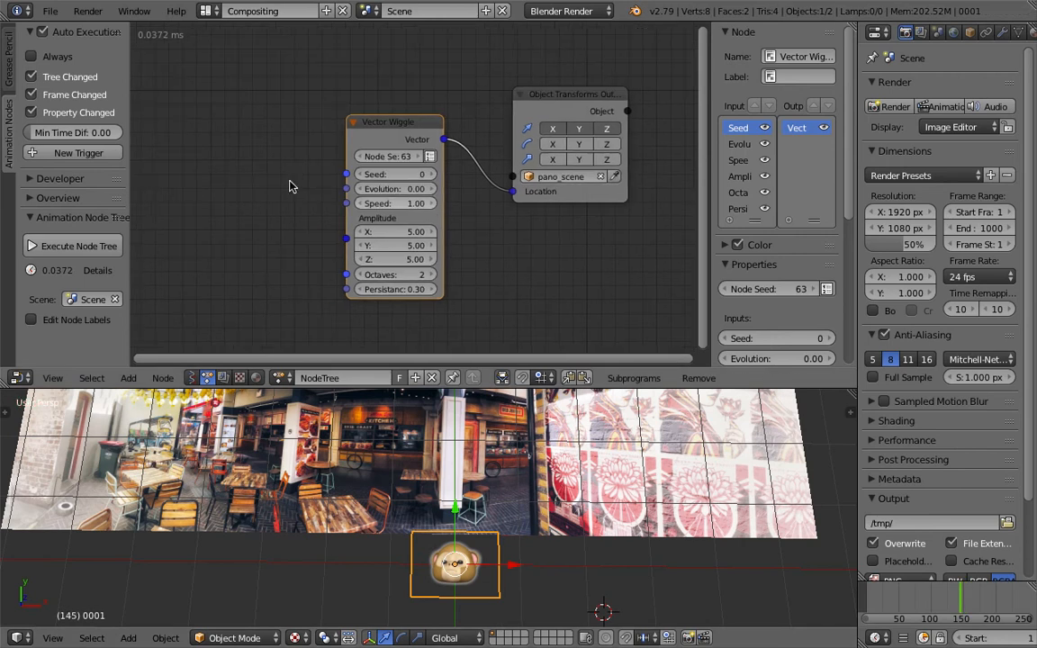
- Add a Time Info node and connect its Frame output to the Evolution input of the Vector Wiggle node
{"action": "key", "text": "shift+a"}
{"action": "left_click", "coordinate": [239, 162]}
{"action": "type", "text": "fra"}
{"action": "left_click", "coordinate": [304, 210]}
{"action": "left_click", "coordinate": [254, 166]}
{"action": "left_click_drag", "start_coordinate": [306, 179], "coordinate": [347, 174]}
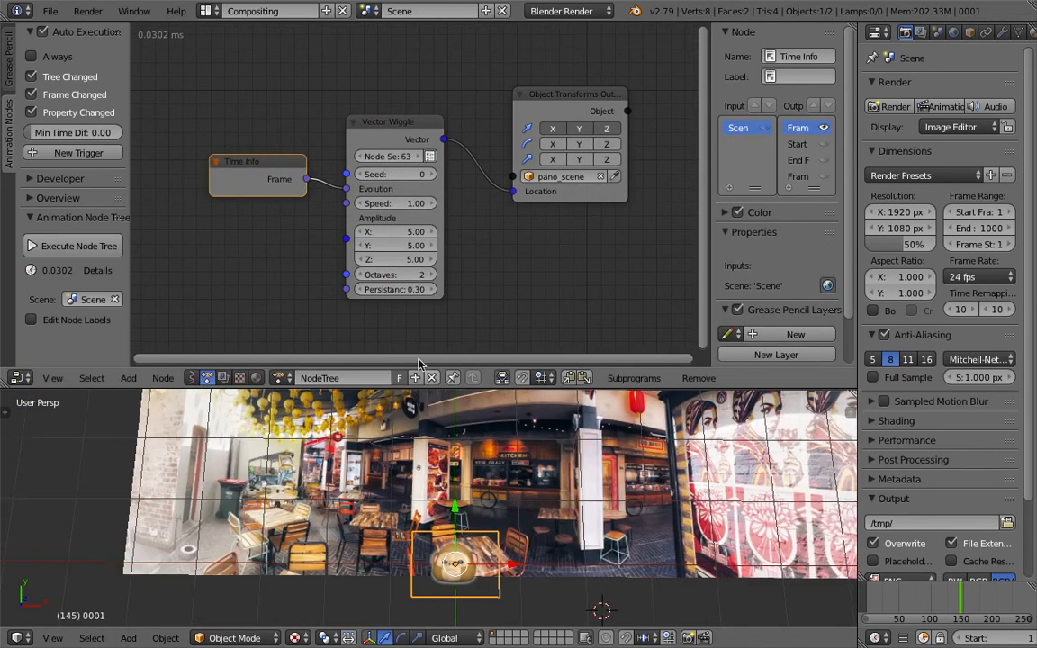
- Change the Object Transforms Output node's object to 0001 and move the pano_scene plane down along Z behind the monkey
{"action": "left_click", "coordinate": [535, 177]}
{"action": "left_click", "coordinate": [540, 197]}
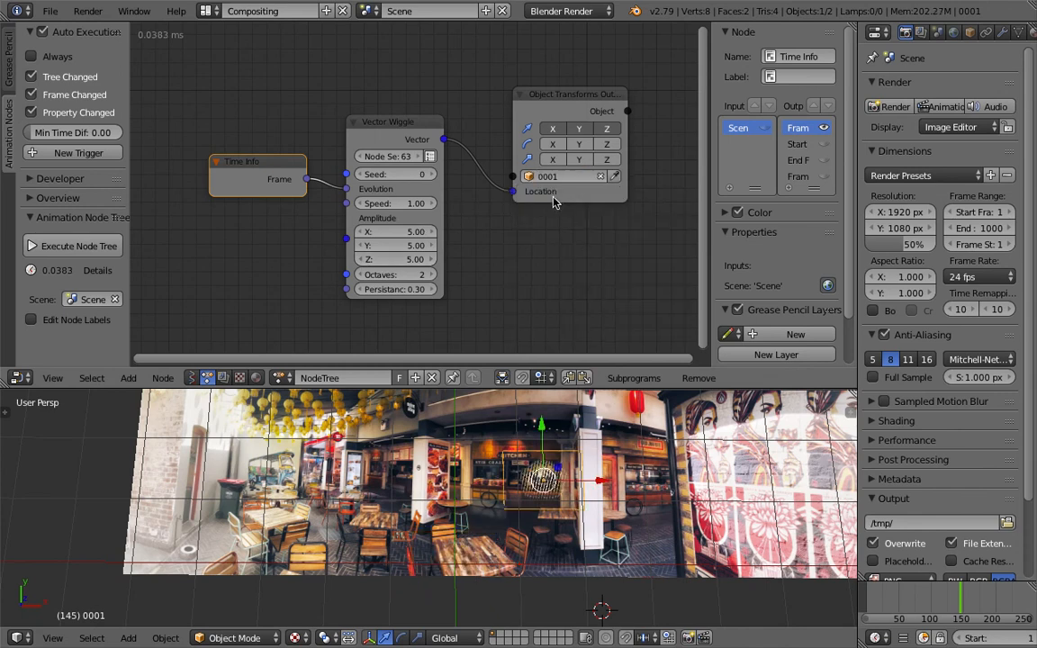
{"action": "right_click", "coordinate": [592, 442]}
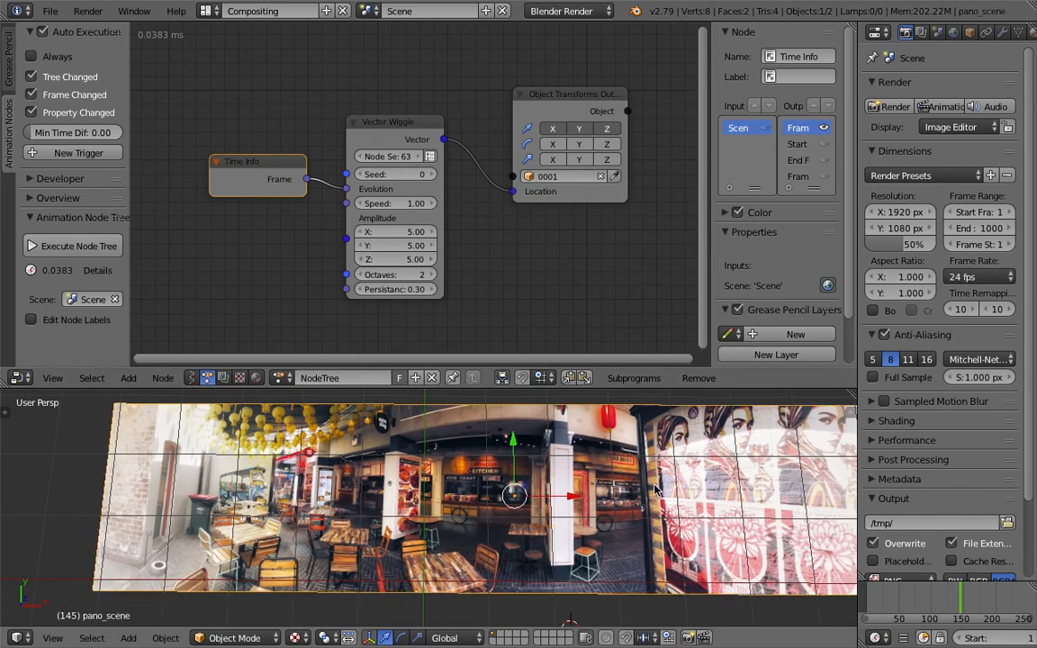
{"action": "scroll", "coordinate": [540, 486], "scroll_direction": "up", "scroll_amount": 8}
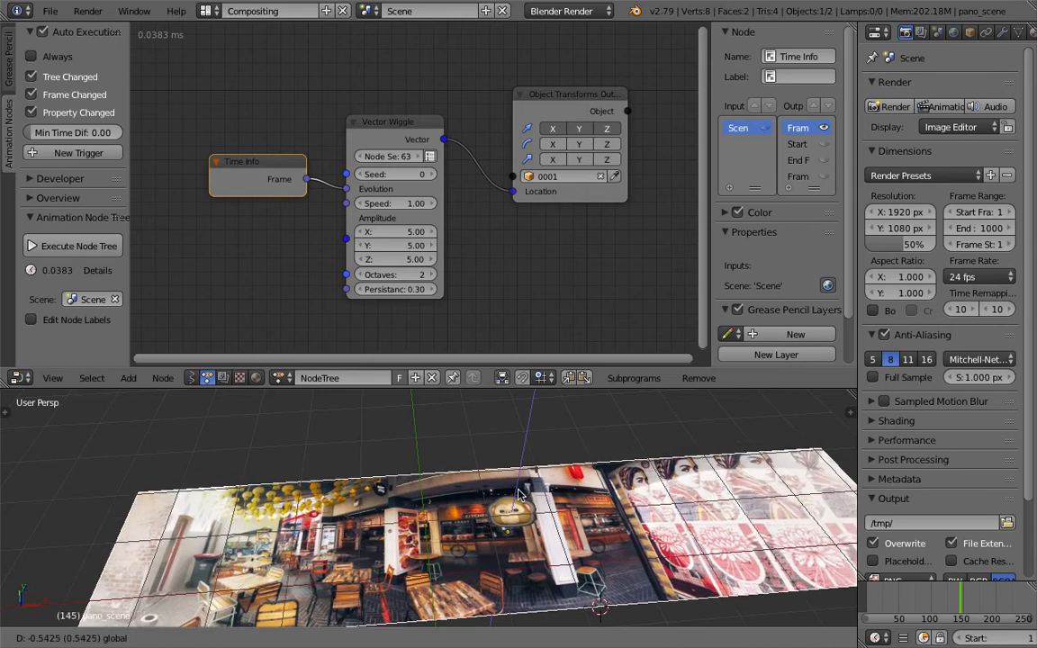
- Set the Vector Wiggle's Z amplitude to 0 and play the animation to preview the monkey's motion
{"action": "key", "text": "alt+a"}
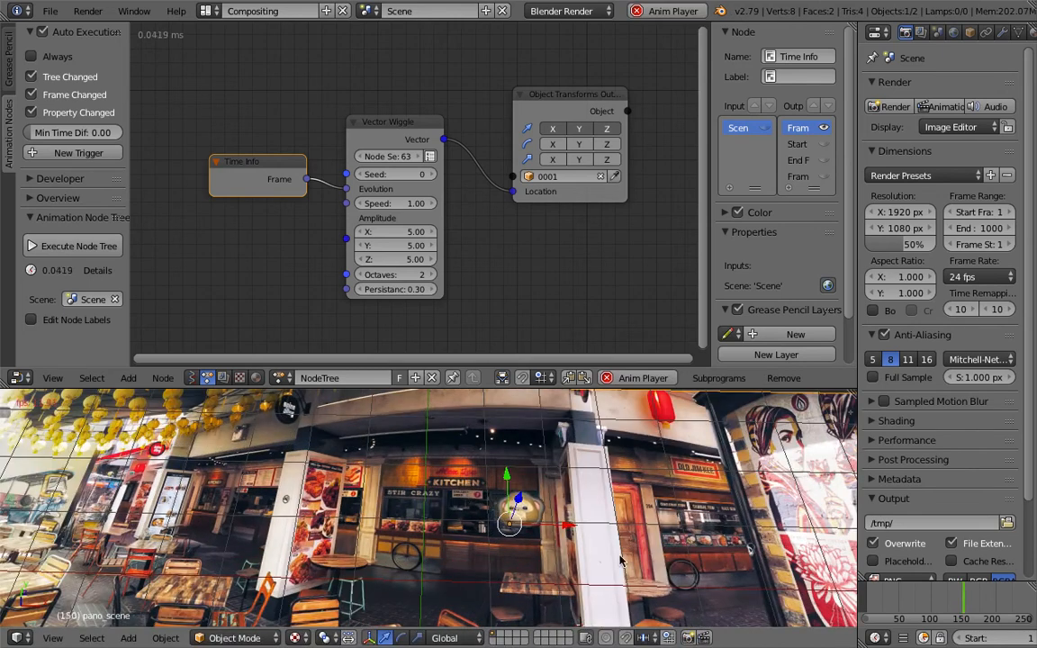
{"action": "key", "text": "Escape"}
{"action": "left_click", "coordinate": [403, 253]}
{"action": "type", "text": "0"}
{"action": "key", "text": "Return"}
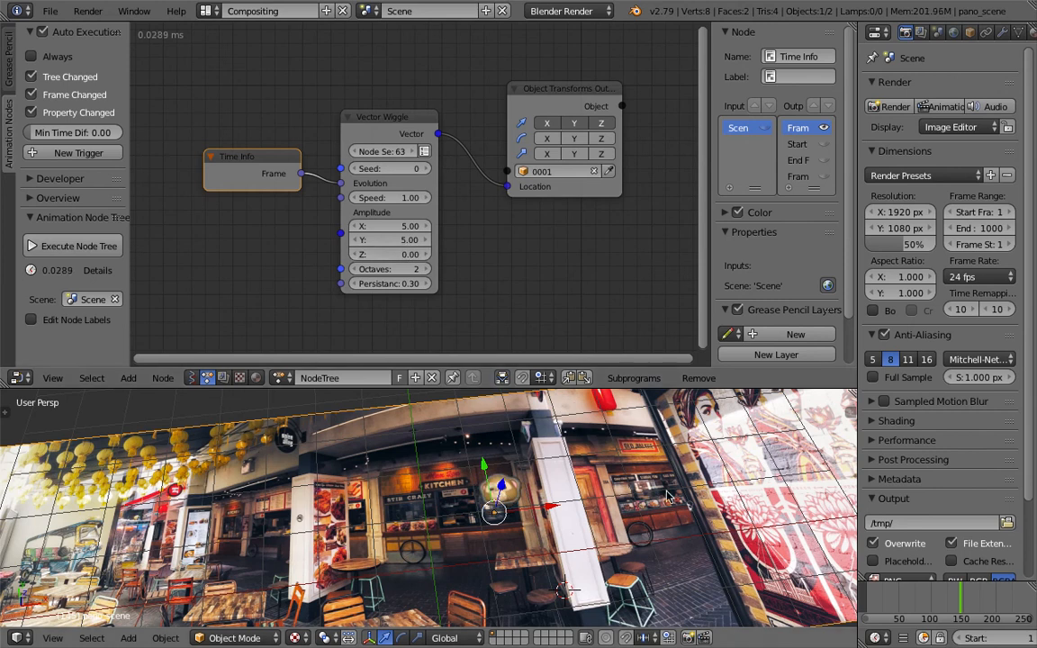
{"action": "key", "text": "alt+a"}
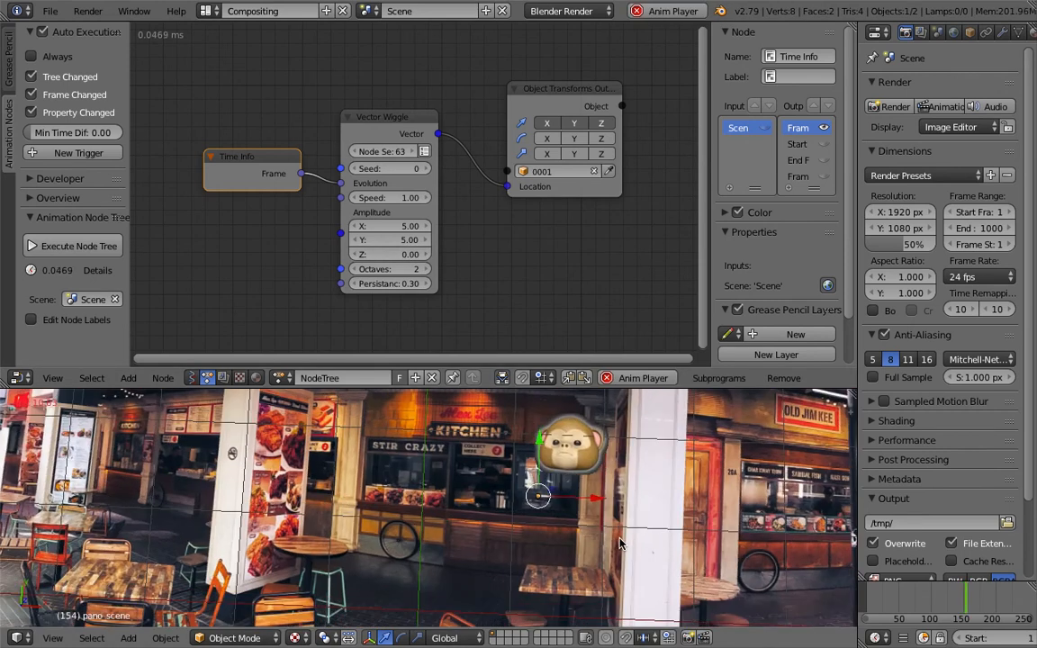
{"action": "key", "text": "Escape"}
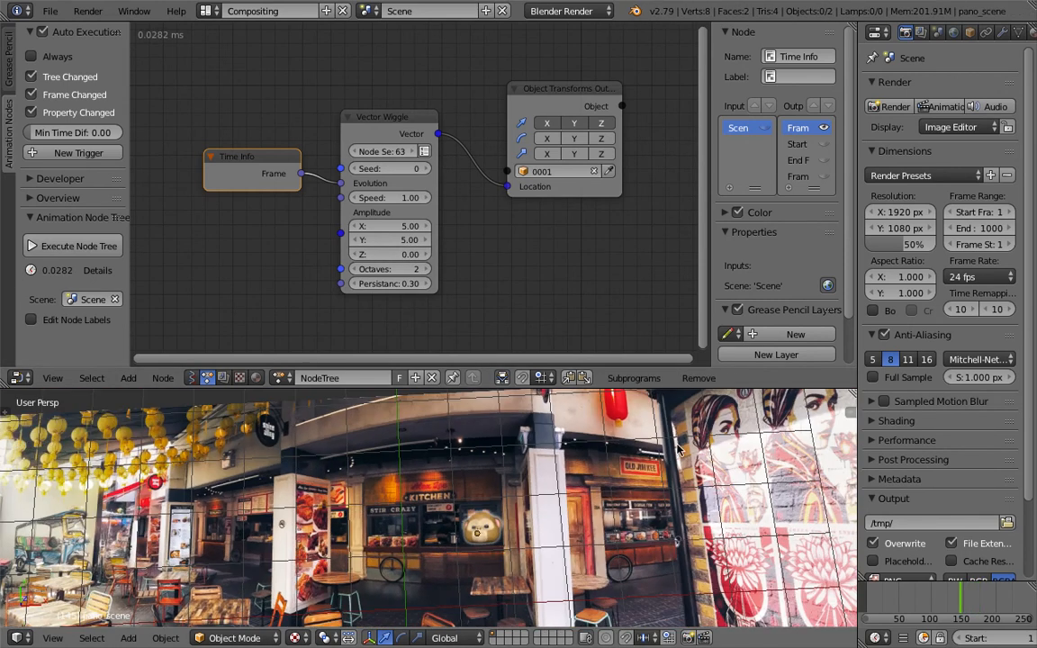
- Enable Only Render in the 3D view's display settings and deselect all objects
{"action": "key", "text": "n"}
{"action": "scroll", "coordinate": [776, 536], "scroll_direction": "down", "scroll_amount": 6}
{"action": "scroll", "coordinate": [776, 536], "scroll_direction": "down", "scroll_amount": 7}
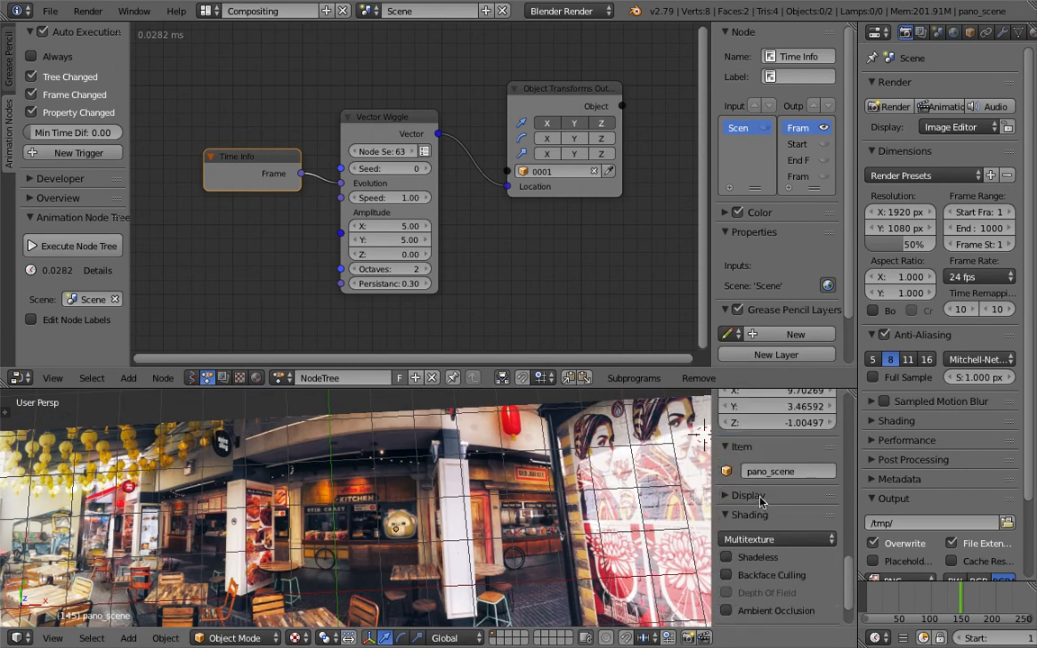
{"action": "left_click", "coordinate": [727, 520]}
{"action": "right_click", "coordinate": [399, 527]}
{"action": "scroll", "coordinate": [399, 527], "scroll_direction": "up", "scroll_amount": 5}
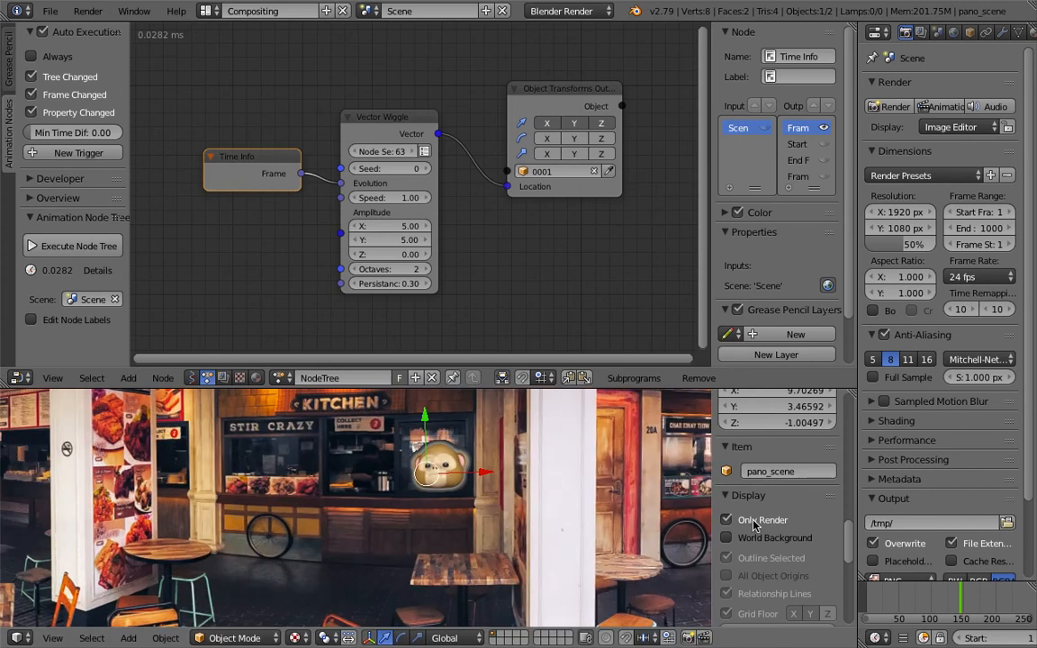
{"action": "key", "text": "a"}
{"action": "middle_click_drag", "start_coordinate": [459, 520], "coordinate": [489, 520]}
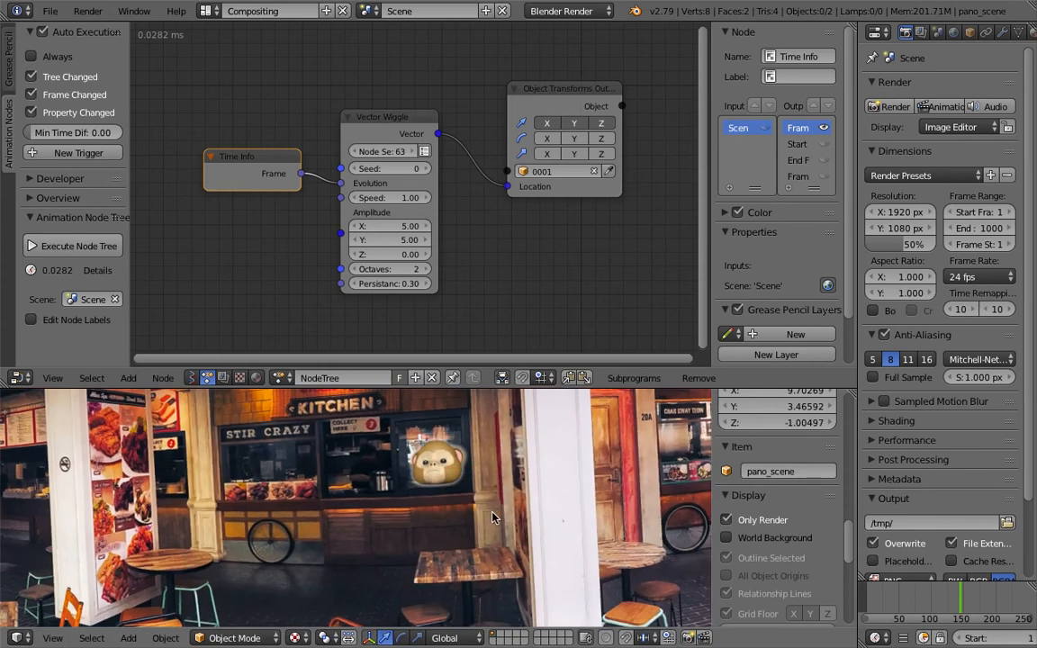
- With the animation playing, enlarge the 3D view over the node editor and hide the 3D view's properties sidebar
{"action": "key", "text": "alt+a"}
{"action": "left_click_drag", "start_coordinate": [520, 389], "coordinate": [495, 193]}
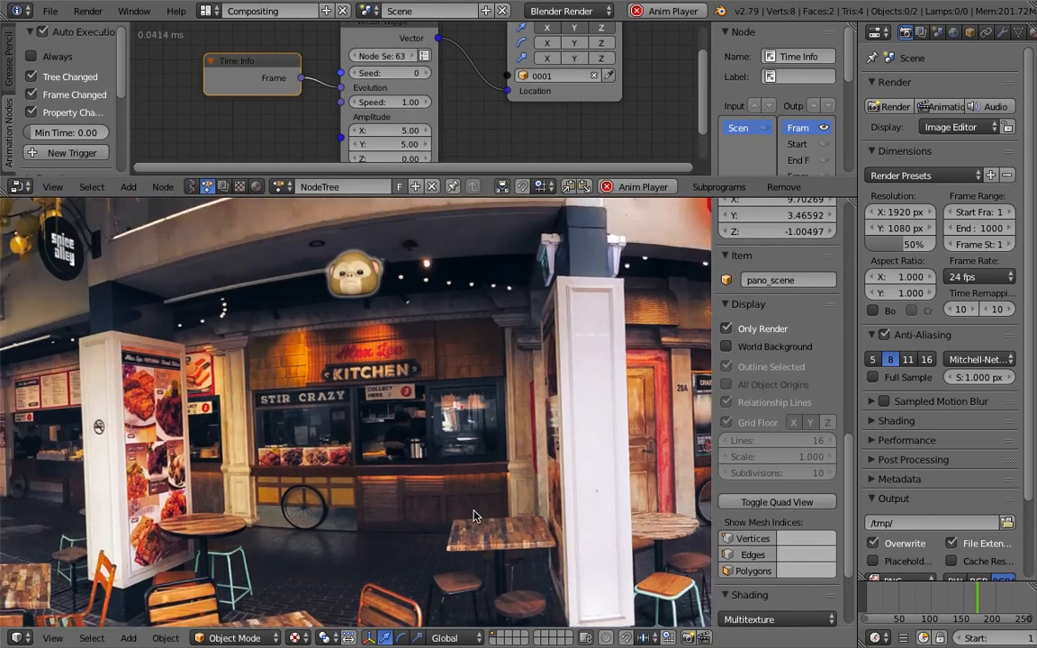
{"action": "middle_click_drag", "start_coordinate": [474, 516], "coordinate": [353, 438]}
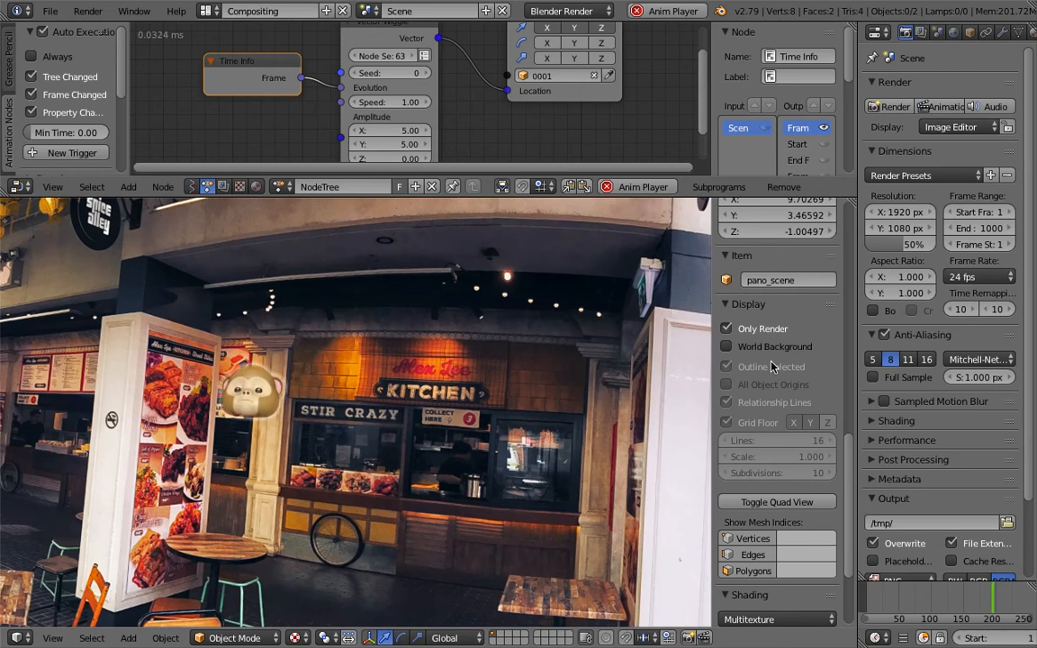
{"action": "key", "text": "n"}
{"action": "scroll", "coordinate": [595, 432], "scroll_direction": "down", "scroll_amount": 3}
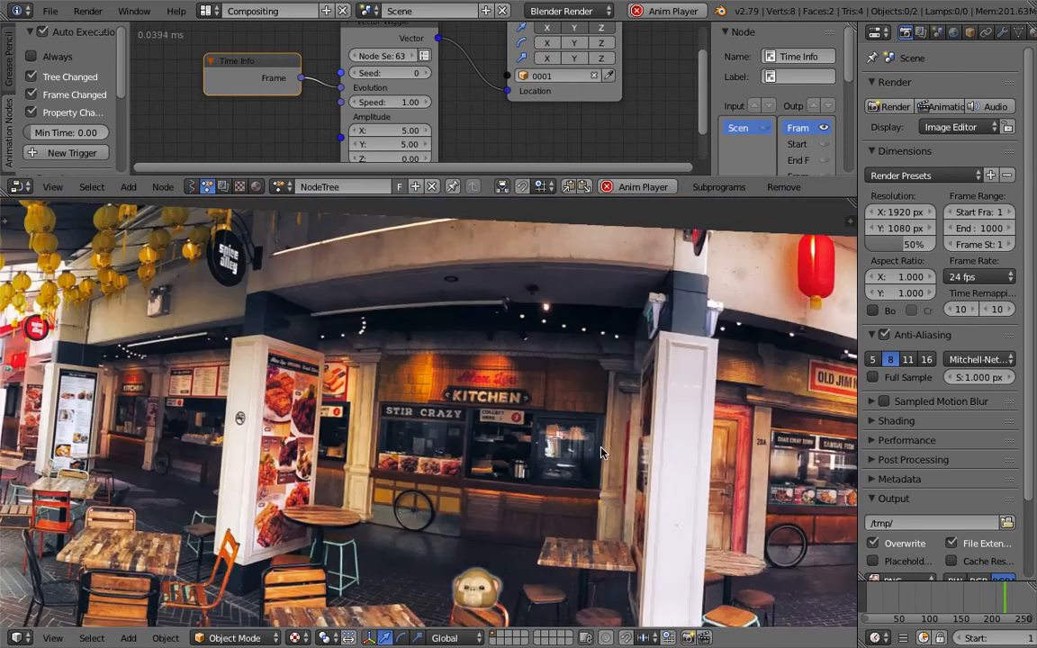
{"action": "middle_click_drag", "start_coordinate": [601, 475], "coordinate": [479, 491]}
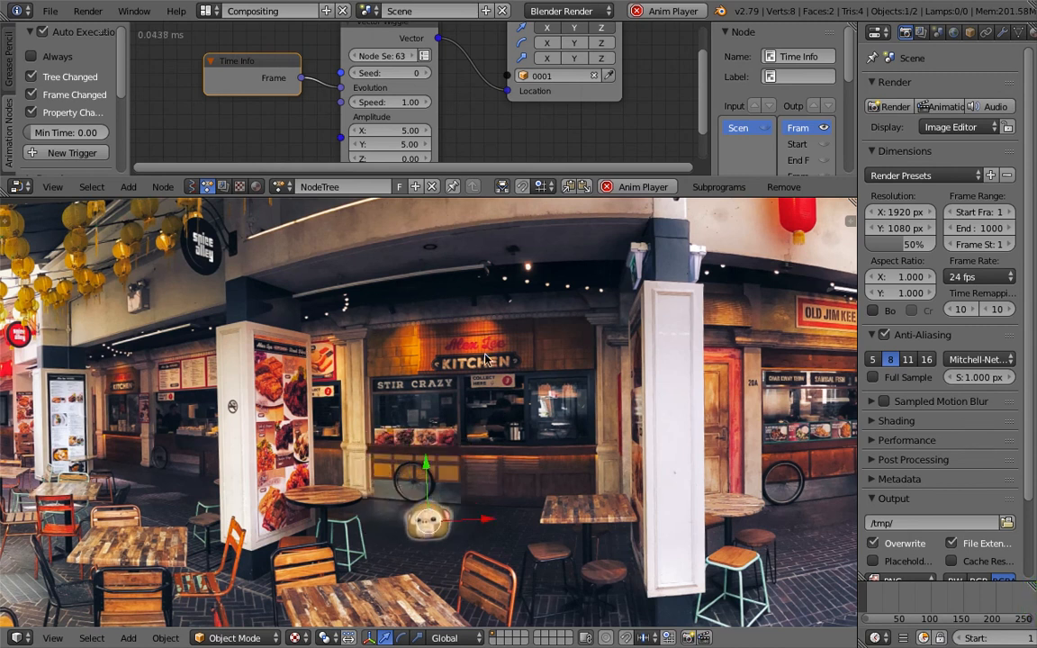
- Show the texture settings of the 0001 monkey plane and scrub the timeline to frame 82 to check the image sequence
{"action": "left_click", "coordinate": [916, 597]}
{"action": "key", "text": "alt+a"}
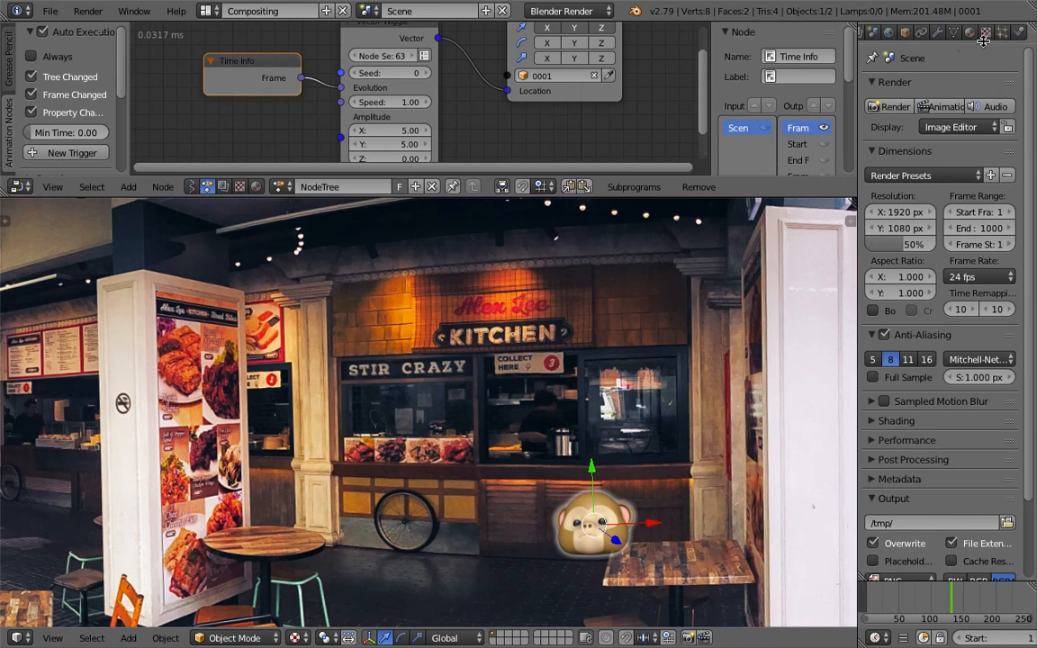
{"action": "left_click", "coordinate": [969, 33]}
{"action": "left_click", "coordinate": [986, 33]}
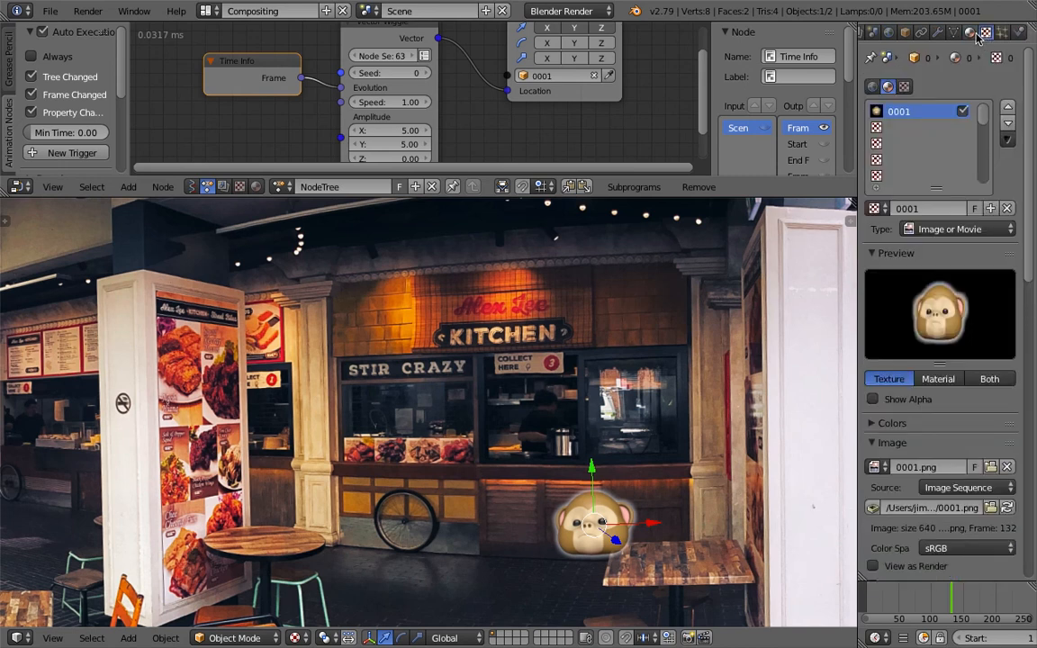
{"action": "left_click_drag", "start_coordinate": [944, 624], "coordinate": [920, 600]}
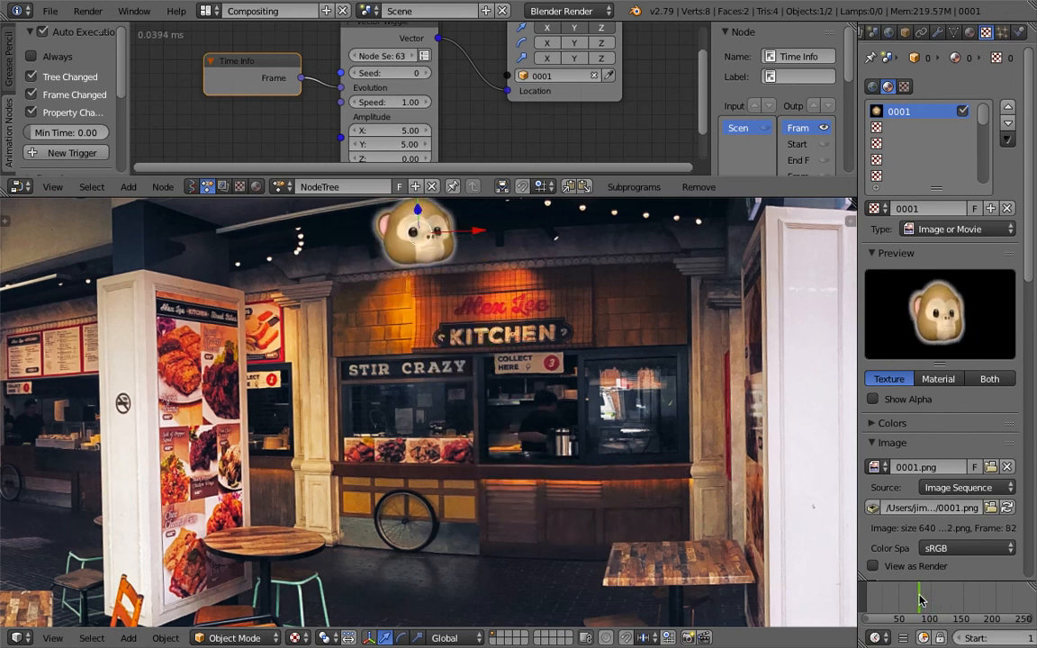
{"action": "key", "text": "alt+a"}
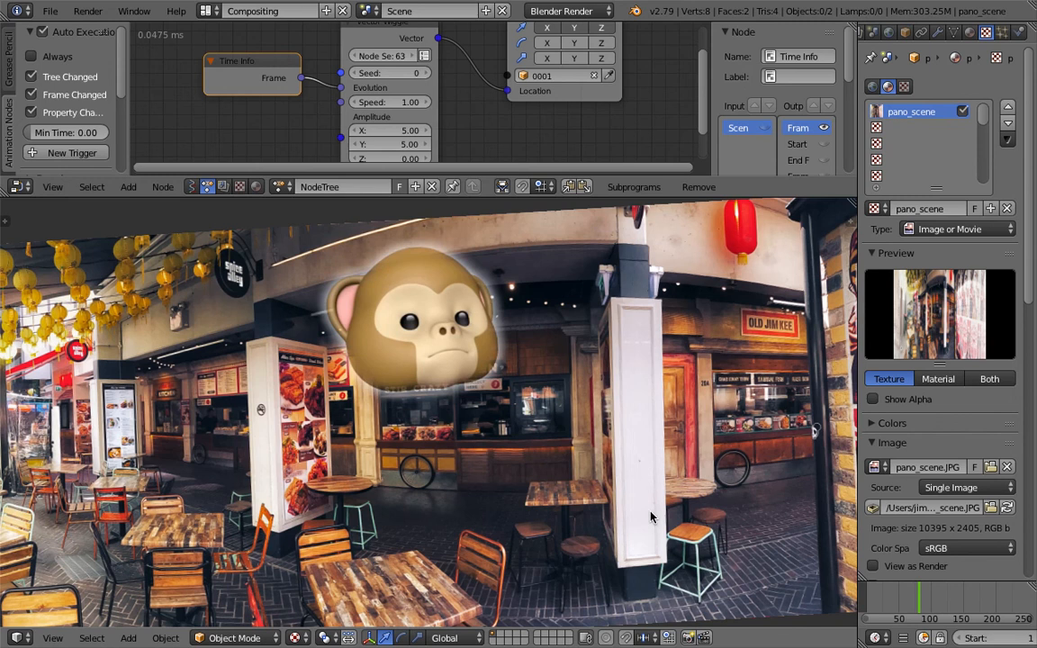
- Scale the pano_scene plane behind the monkey and select the 0001 monkey plane
{"action": "key", "text": "alt+a"}
{"action": "key", "text": "s"}
{"action": "left_click", "coordinate": [528, 516]}
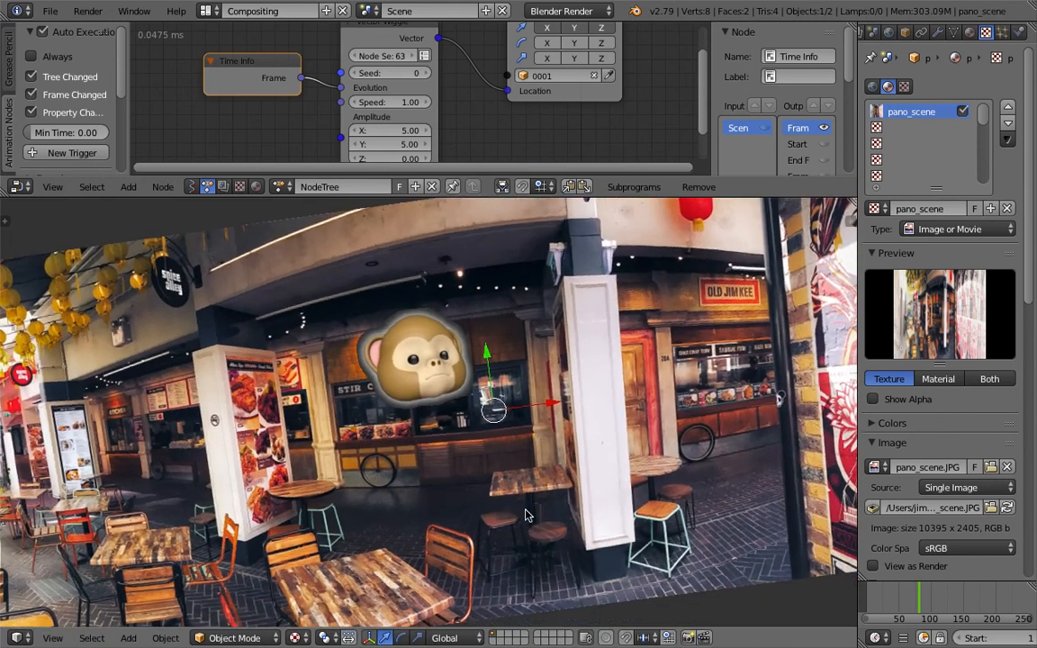
{"action": "scroll", "coordinate": [527, 504], "scroll_direction": "up", "scroll_amount": 2}
{"action": "middle_click_drag", "start_coordinate": [528, 495], "coordinate": [545, 476]}
{"action": "scroll", "coordinate": [525, 478], "scroll_direction": "up", "scroll_amount": 2}
{"action": "right_click", "coordinate": [470, 371]}
{"action": "middle_click_drag", "start_coordinate": [471, 367], "coordinate": [437, 266]}
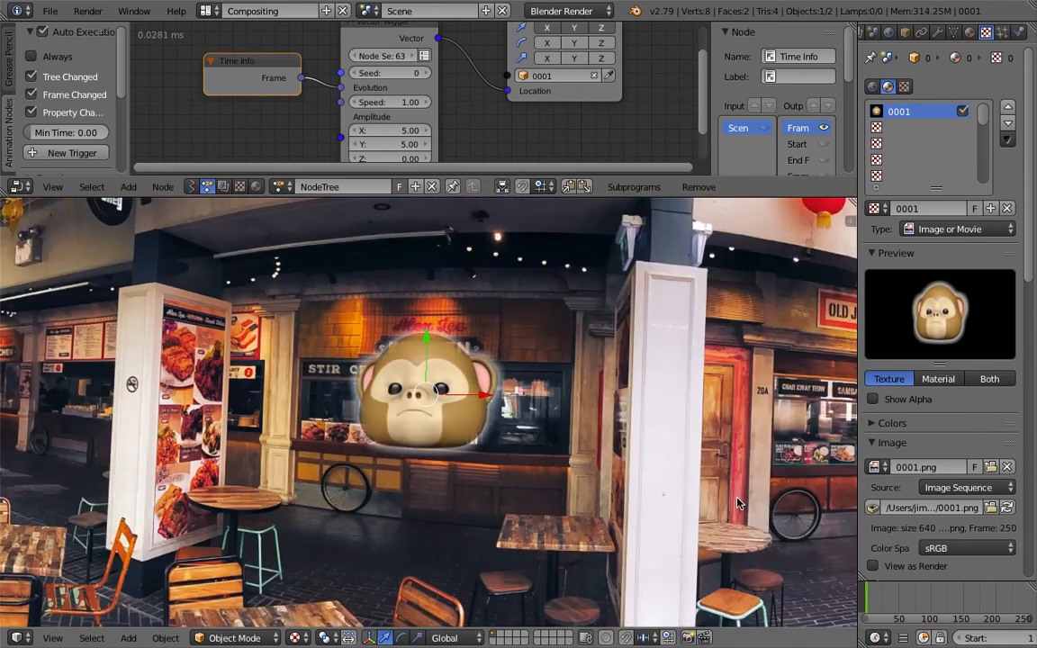
- Scrub the timeline and play the animation to review the monkey's wiggle and face sequence against the panorama
{"action": "left_click_drag", "start_coordinate": [914, 590], "coordinate": [939, 622]}
{"action": "key", "text": "Escape"}
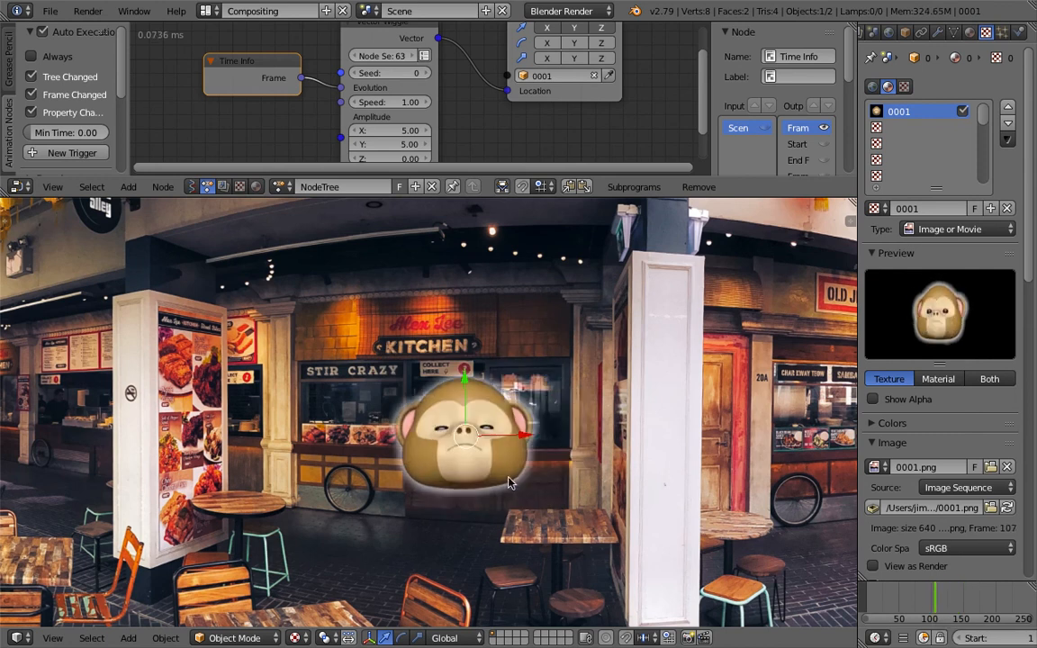
{"action": "key", "text": "a"}
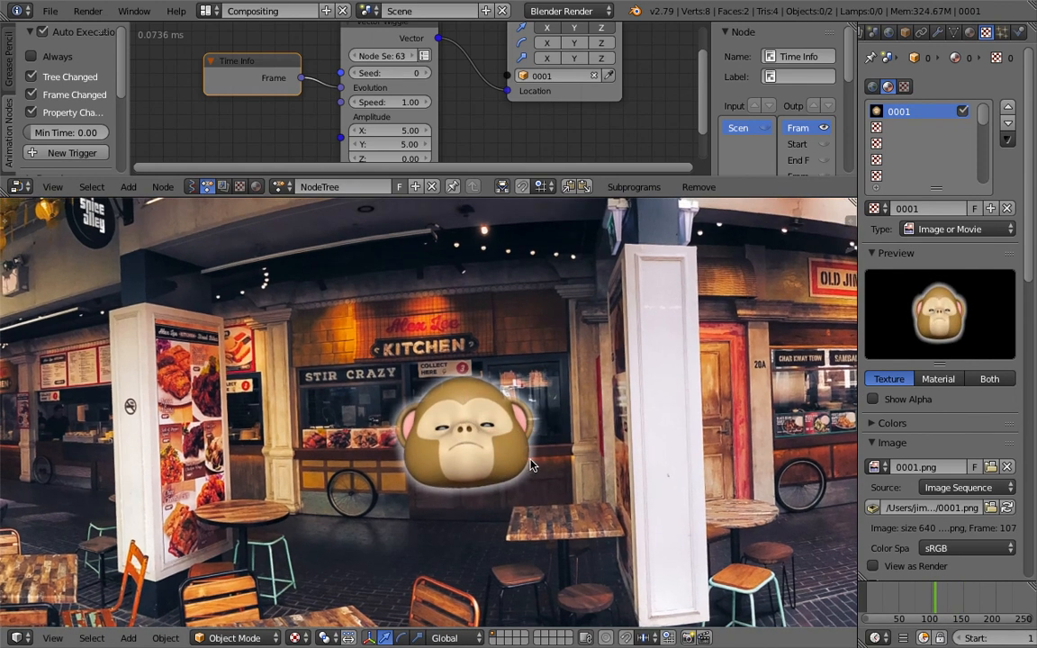
{"action": "left_click", "coordinate": [887, 599]}
{"action": "key", "text": "alt+a"}
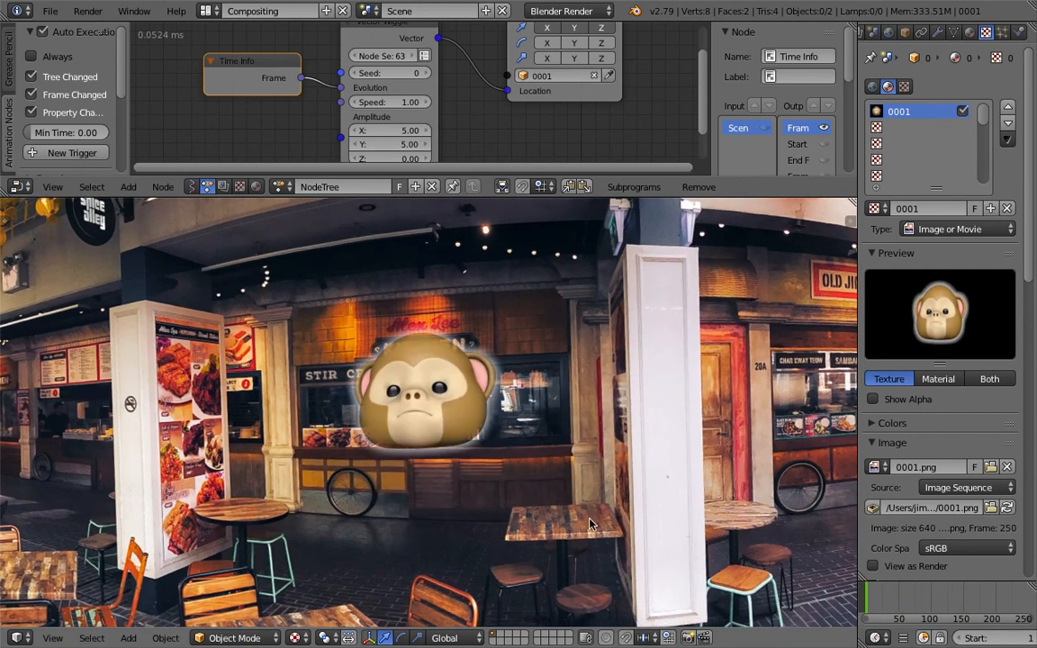
{"action": "left_click", "coordinate": [939, 600]}
{"action": "left_click", "coordinate": [911, 597]}
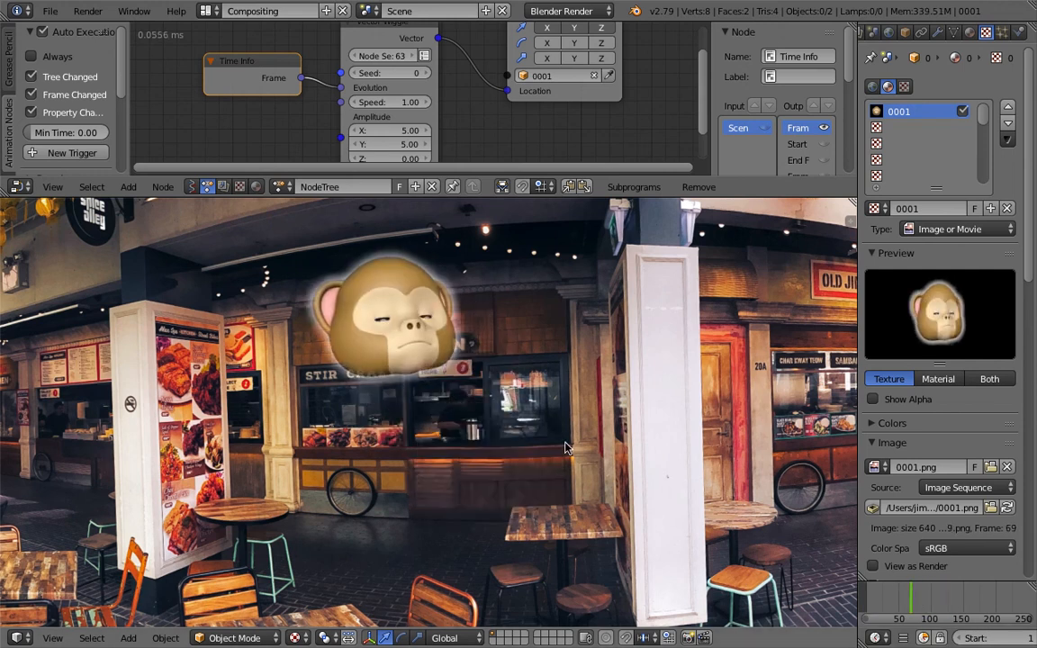
{"action": "left_click", "coordinate": [958, 596]}
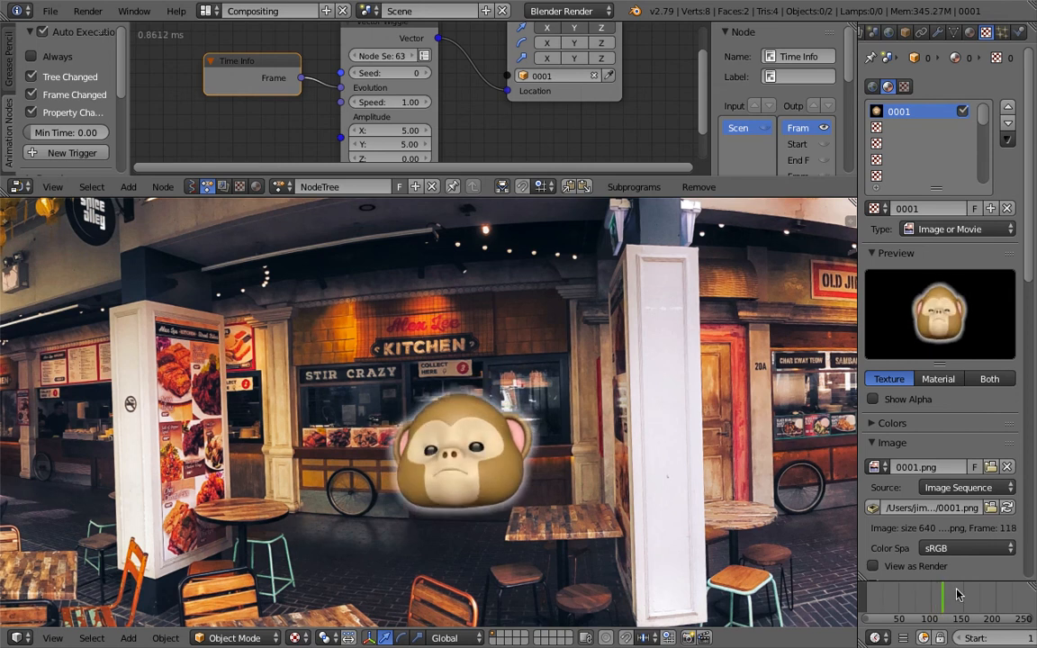
{"action": "left_click", "coordinate": [964, 596]}
{"action": "left_click", "coordinate": [905, 596]}
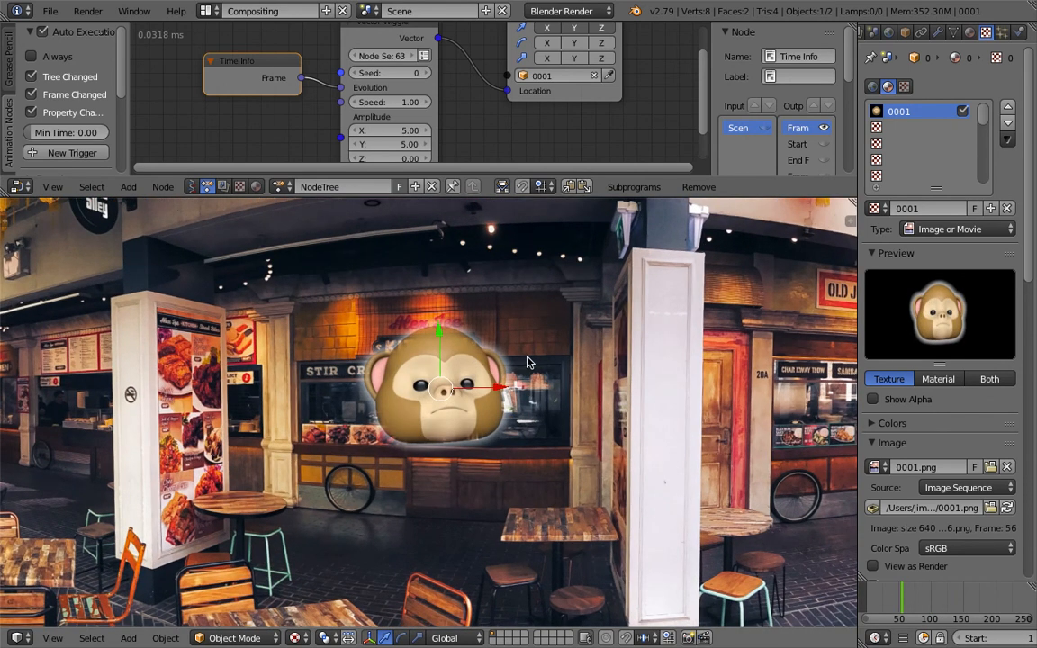
{"action": "key", "text": "alt+a"}
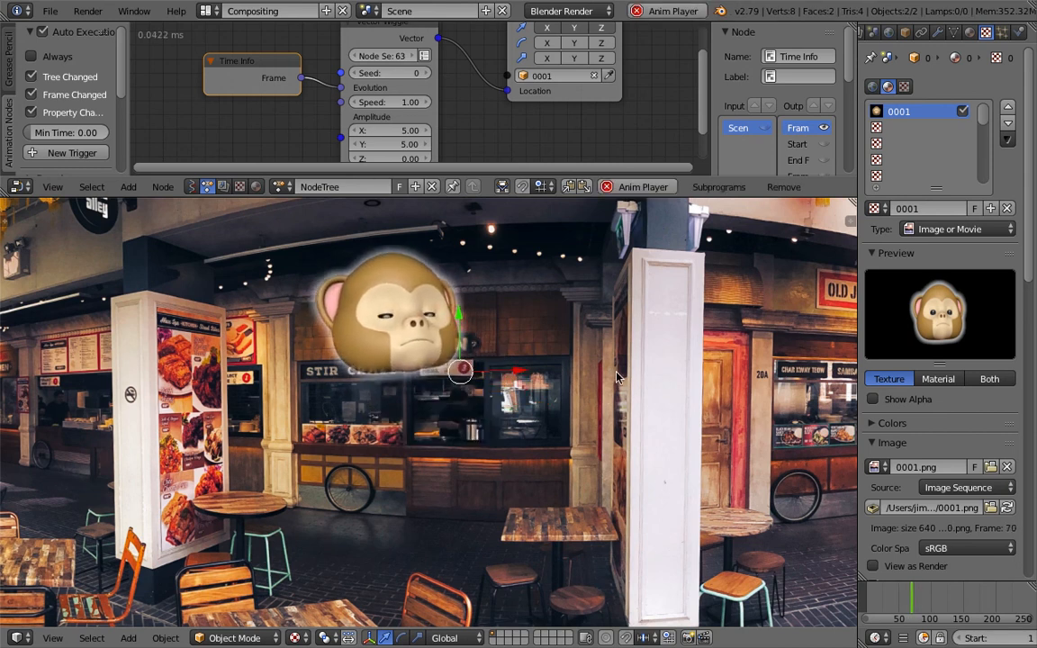
{"action": "key", "text": "Escape"}
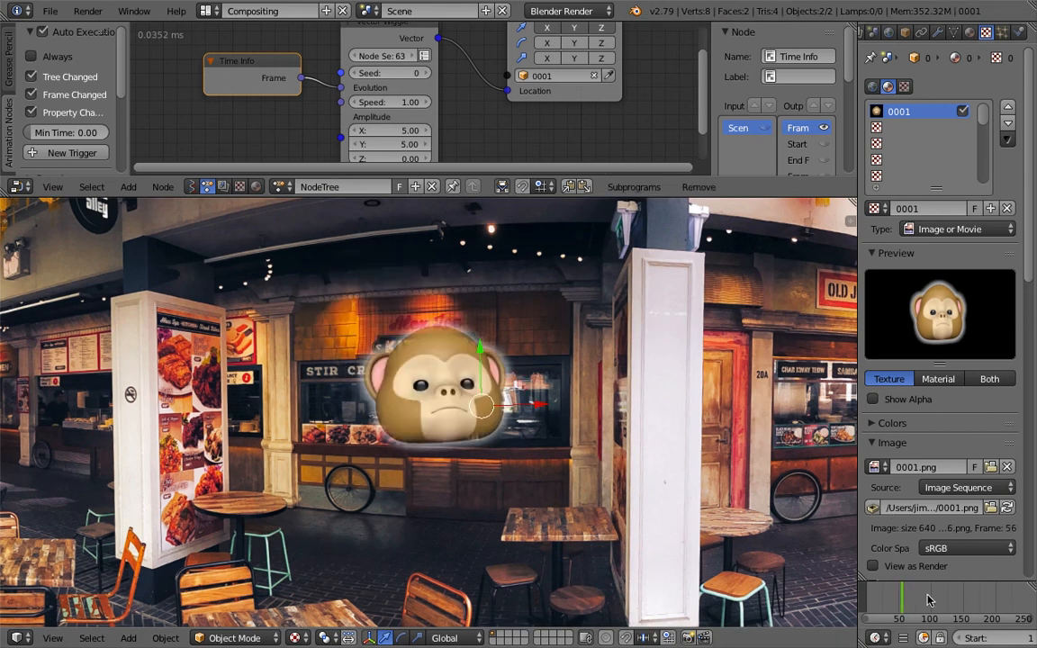
{"action": "left_click_drag", "start_coordinate": [930, 598], "coordinate": [948, 598]}
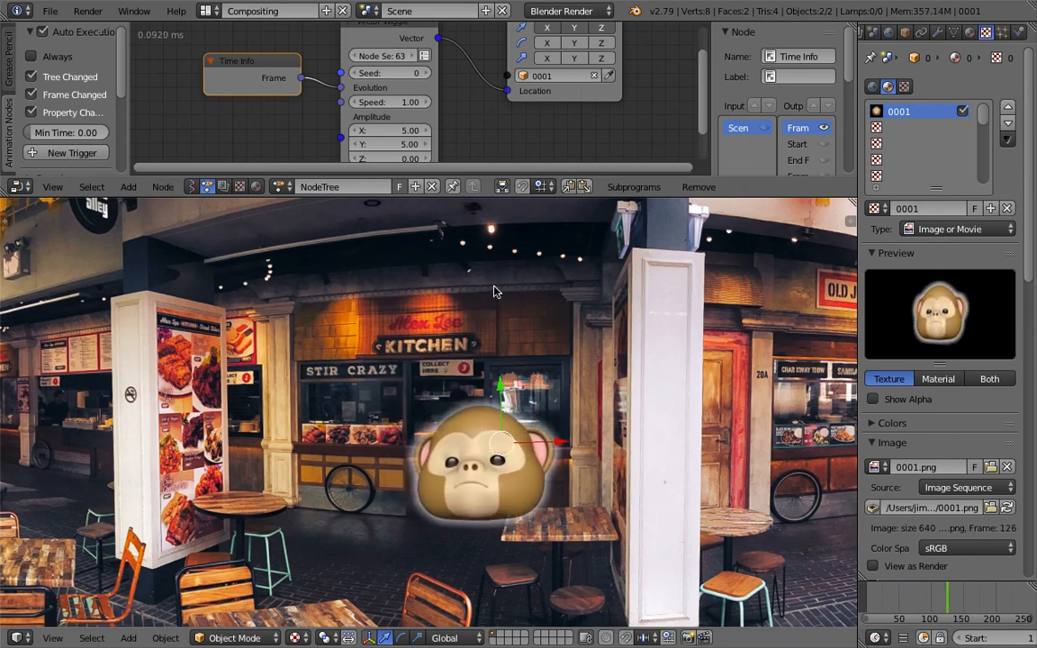